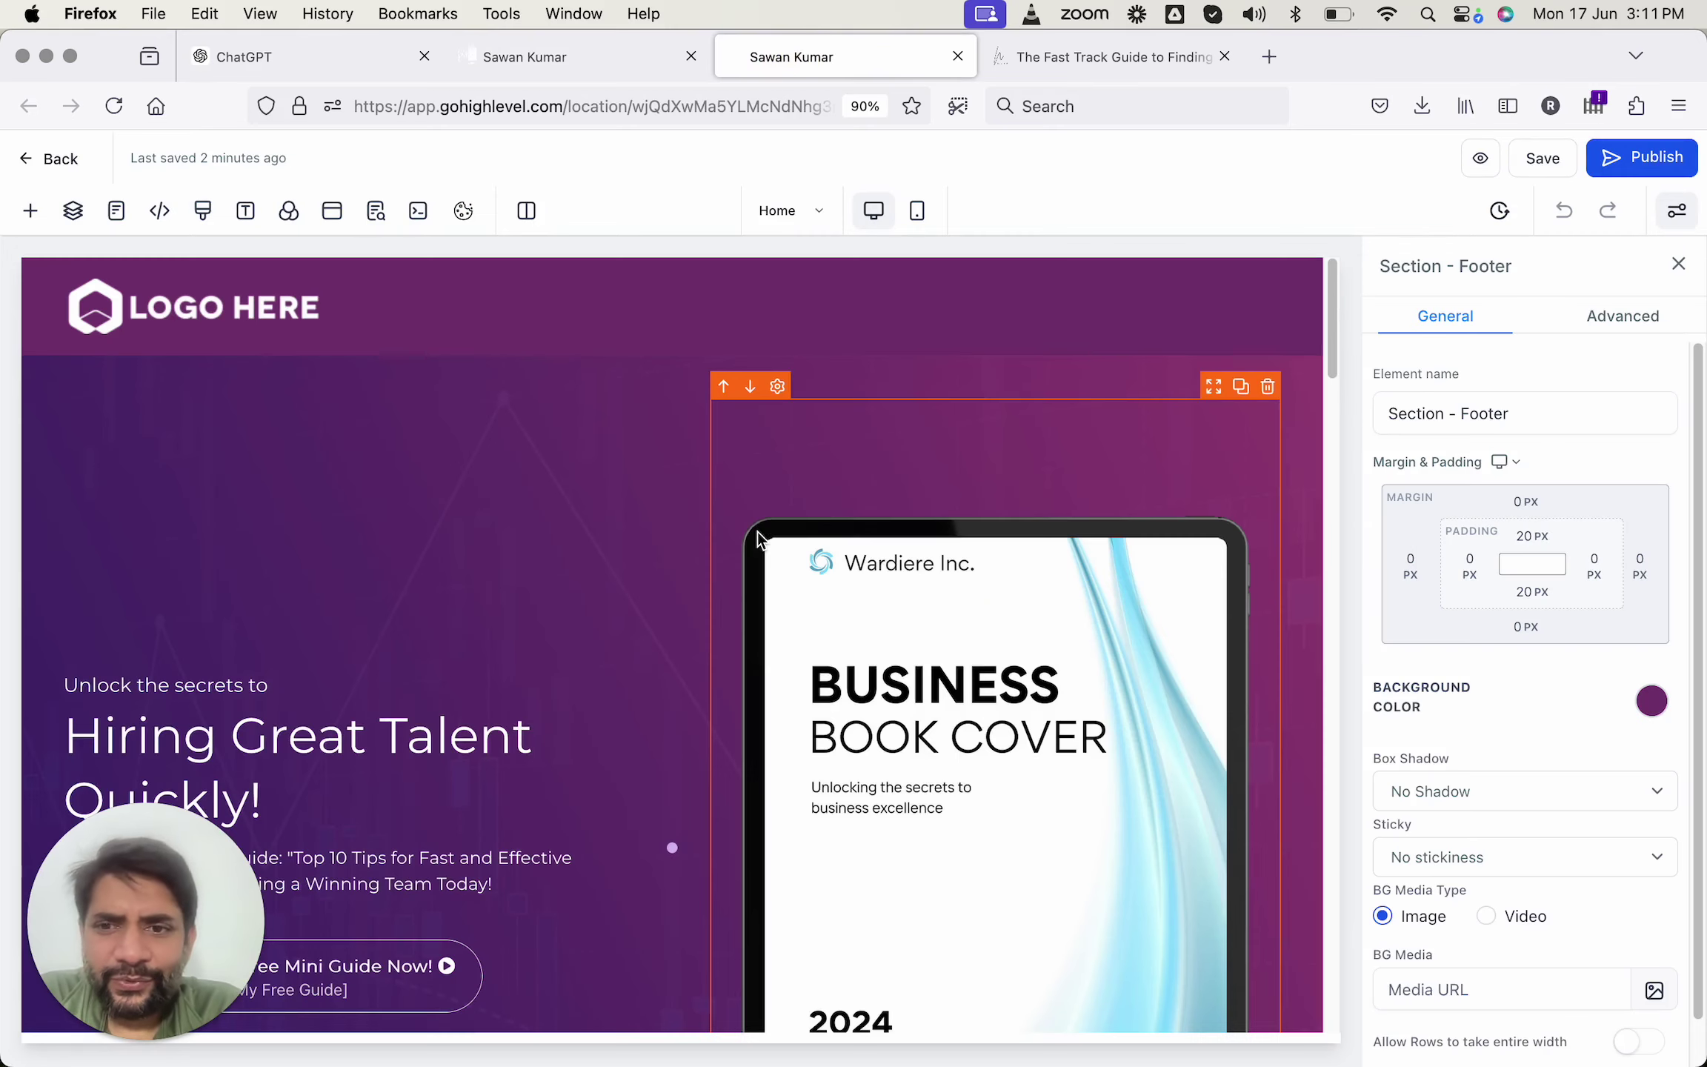
Scroll down the 'Hiring Great Talent Quickly!' landing page in the builder.
{"action": "scroll", "coordinate": [636, 647], "scroll_direction": "down", "scroll_amount": 5}
Select the Download Your Free Mini Guide button and set its action to Scroll to Element.
{"action": "left_click", "coordinate": [367, 639]}
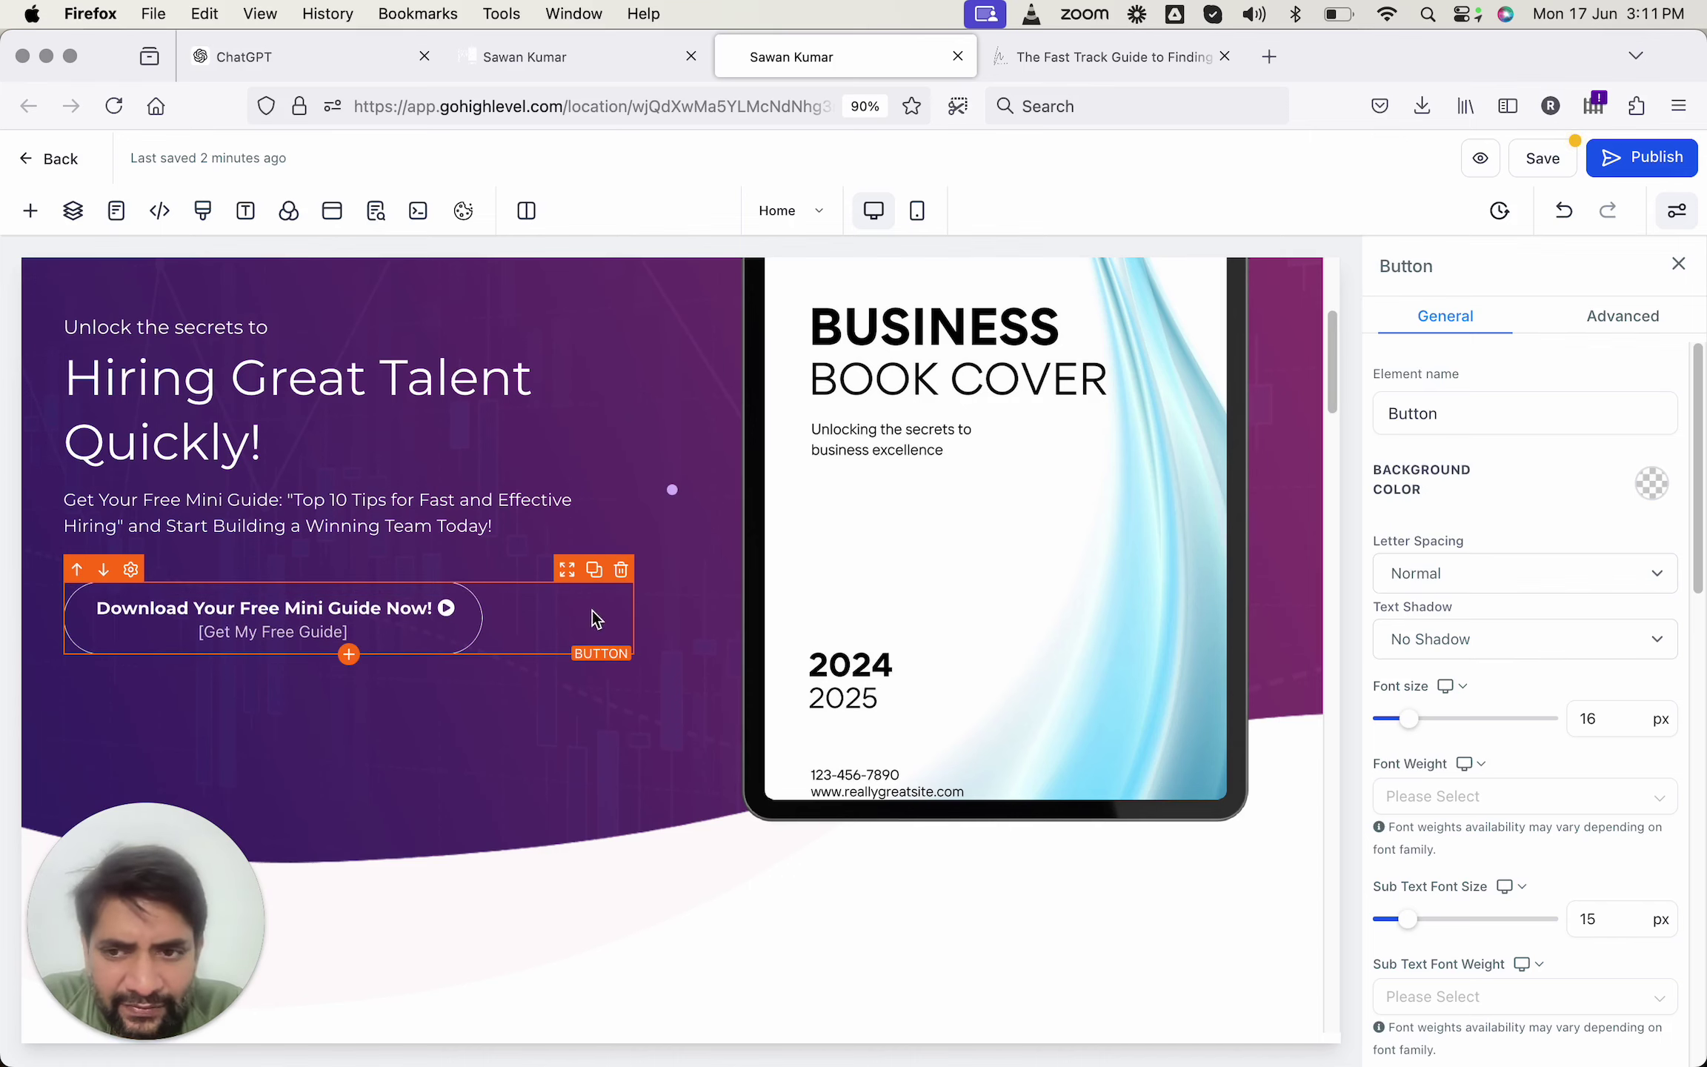
{"action": "scroll", "coordinate": [1535, 759], "scroll_direction": "down", "scroll_amount": 5}
{"action": "scroll", "coordinate": [1536, 764], "scroll_direction": "down", "scroll_amount": 10}
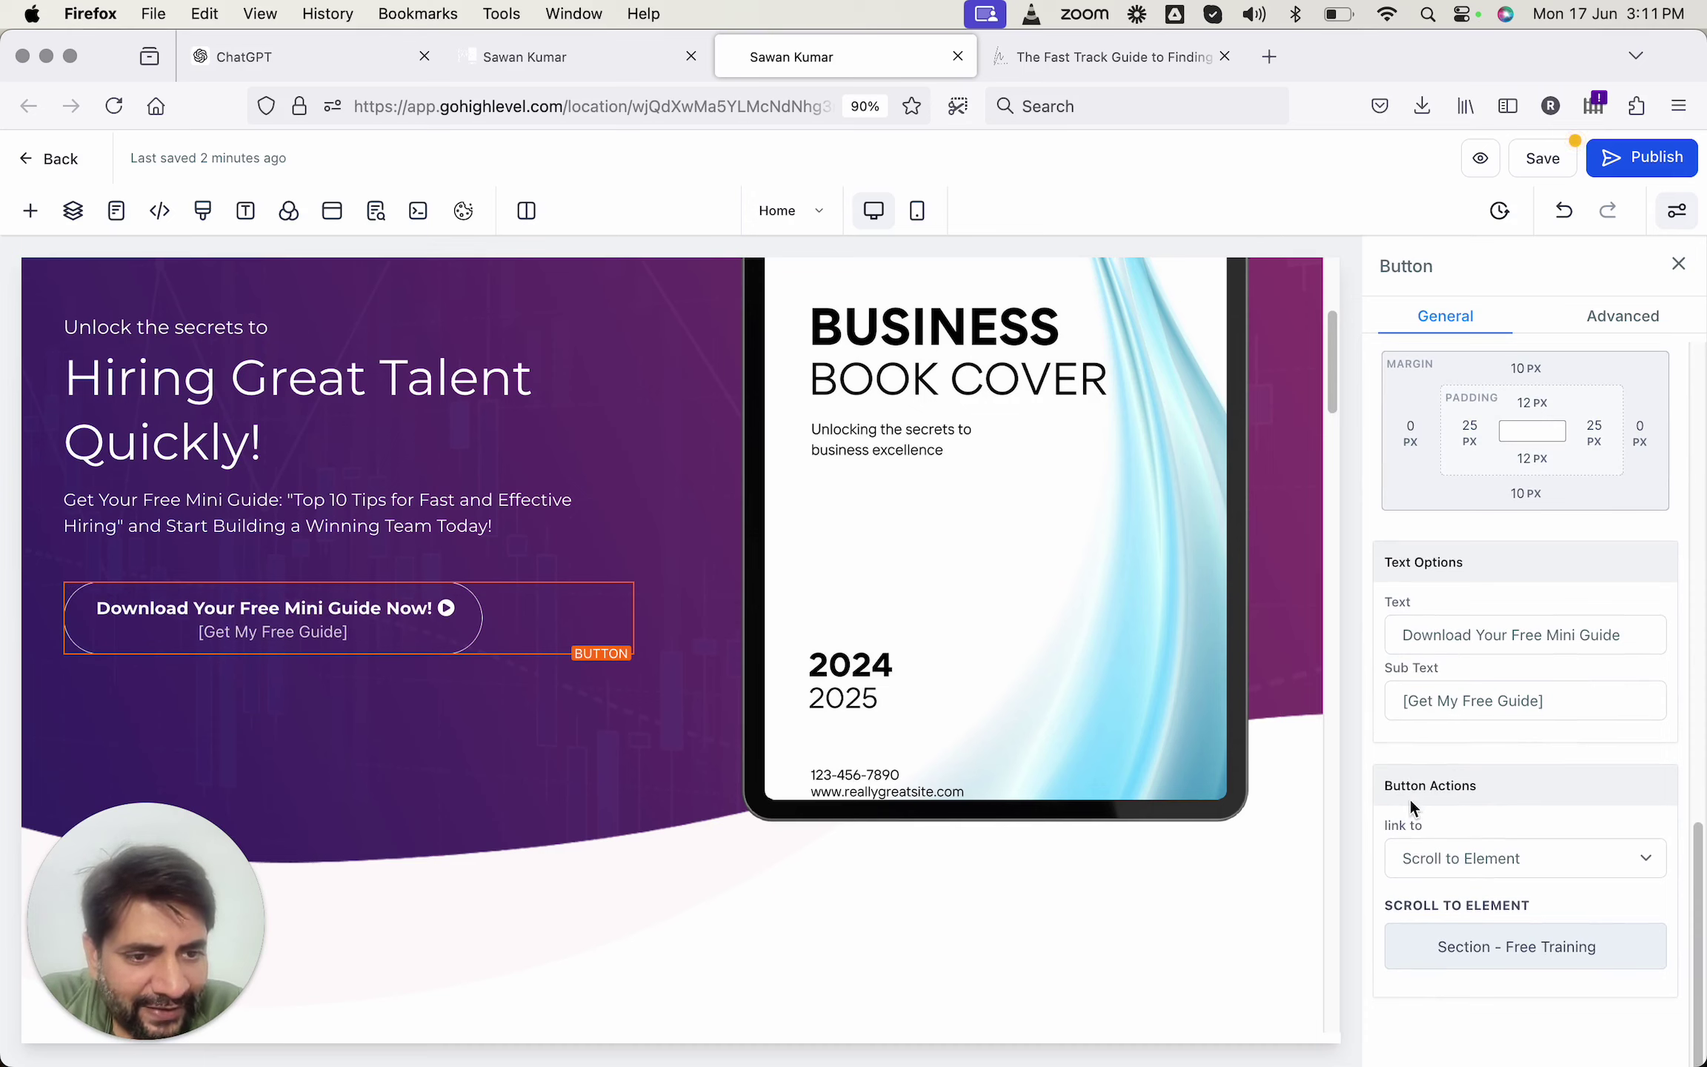
{"action": "left_click", "coordinate": [1459, 855]}
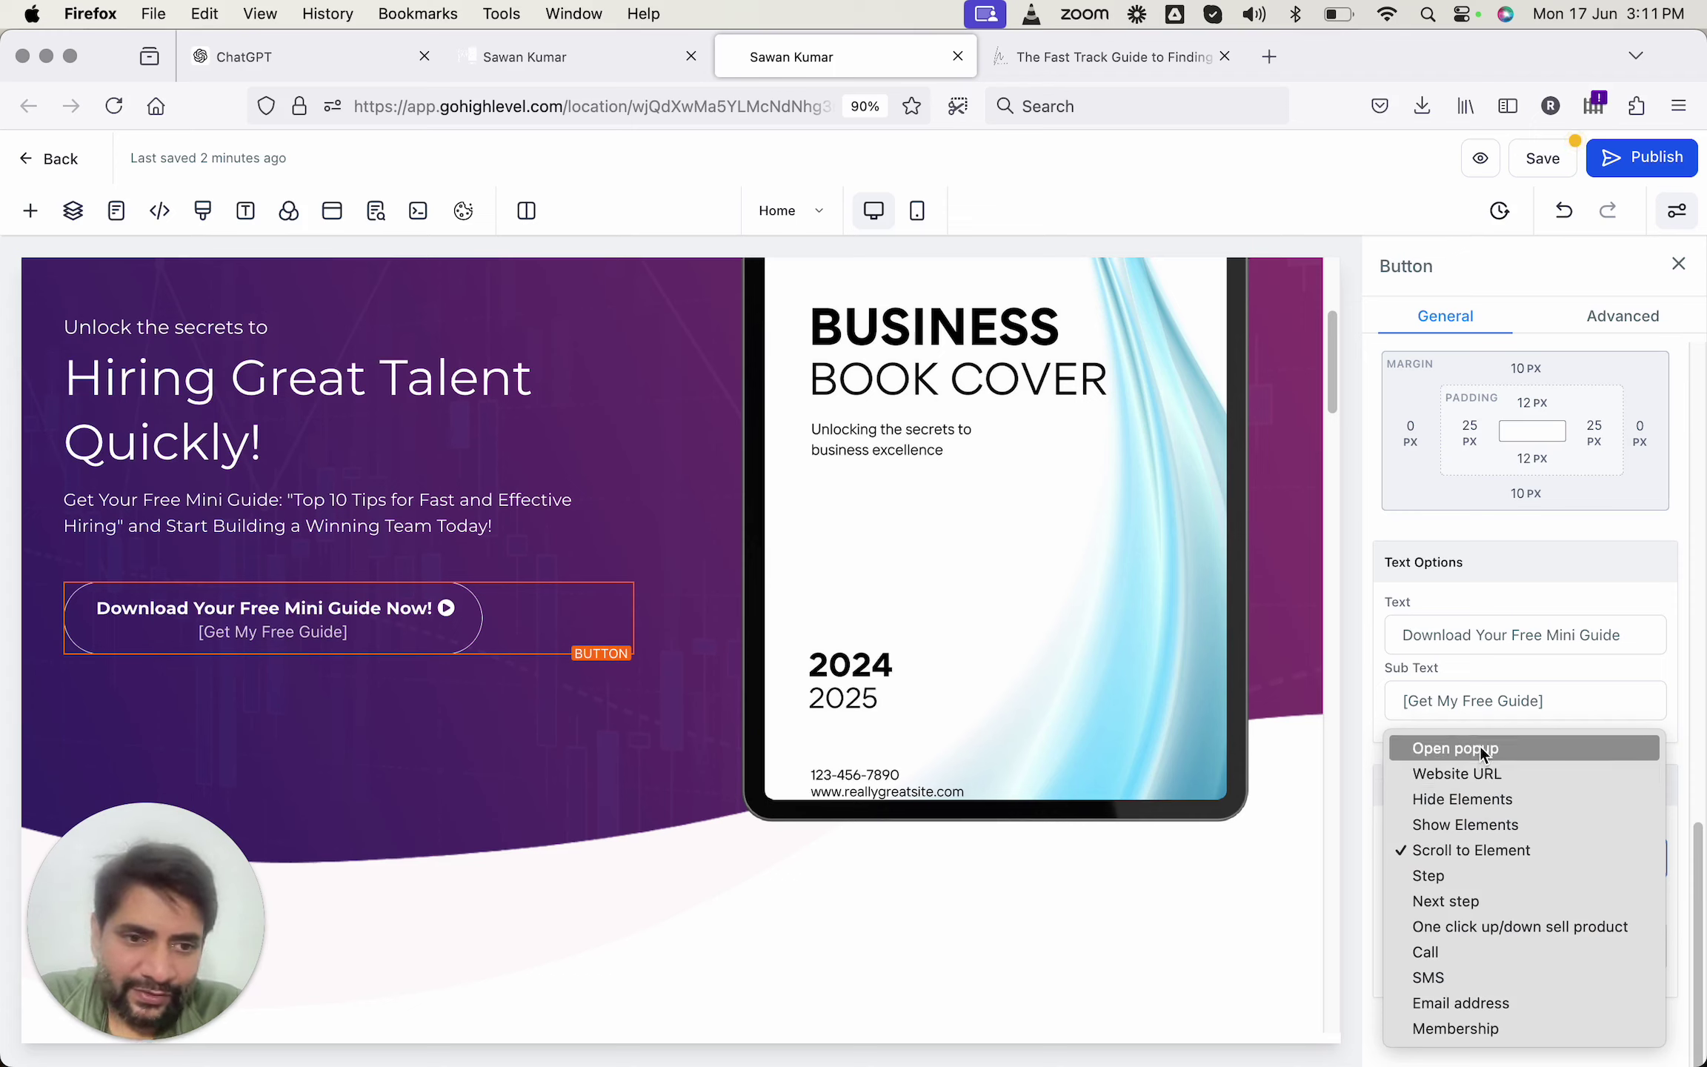
{"action": "left_click", "coordinate": [1465, 852]}
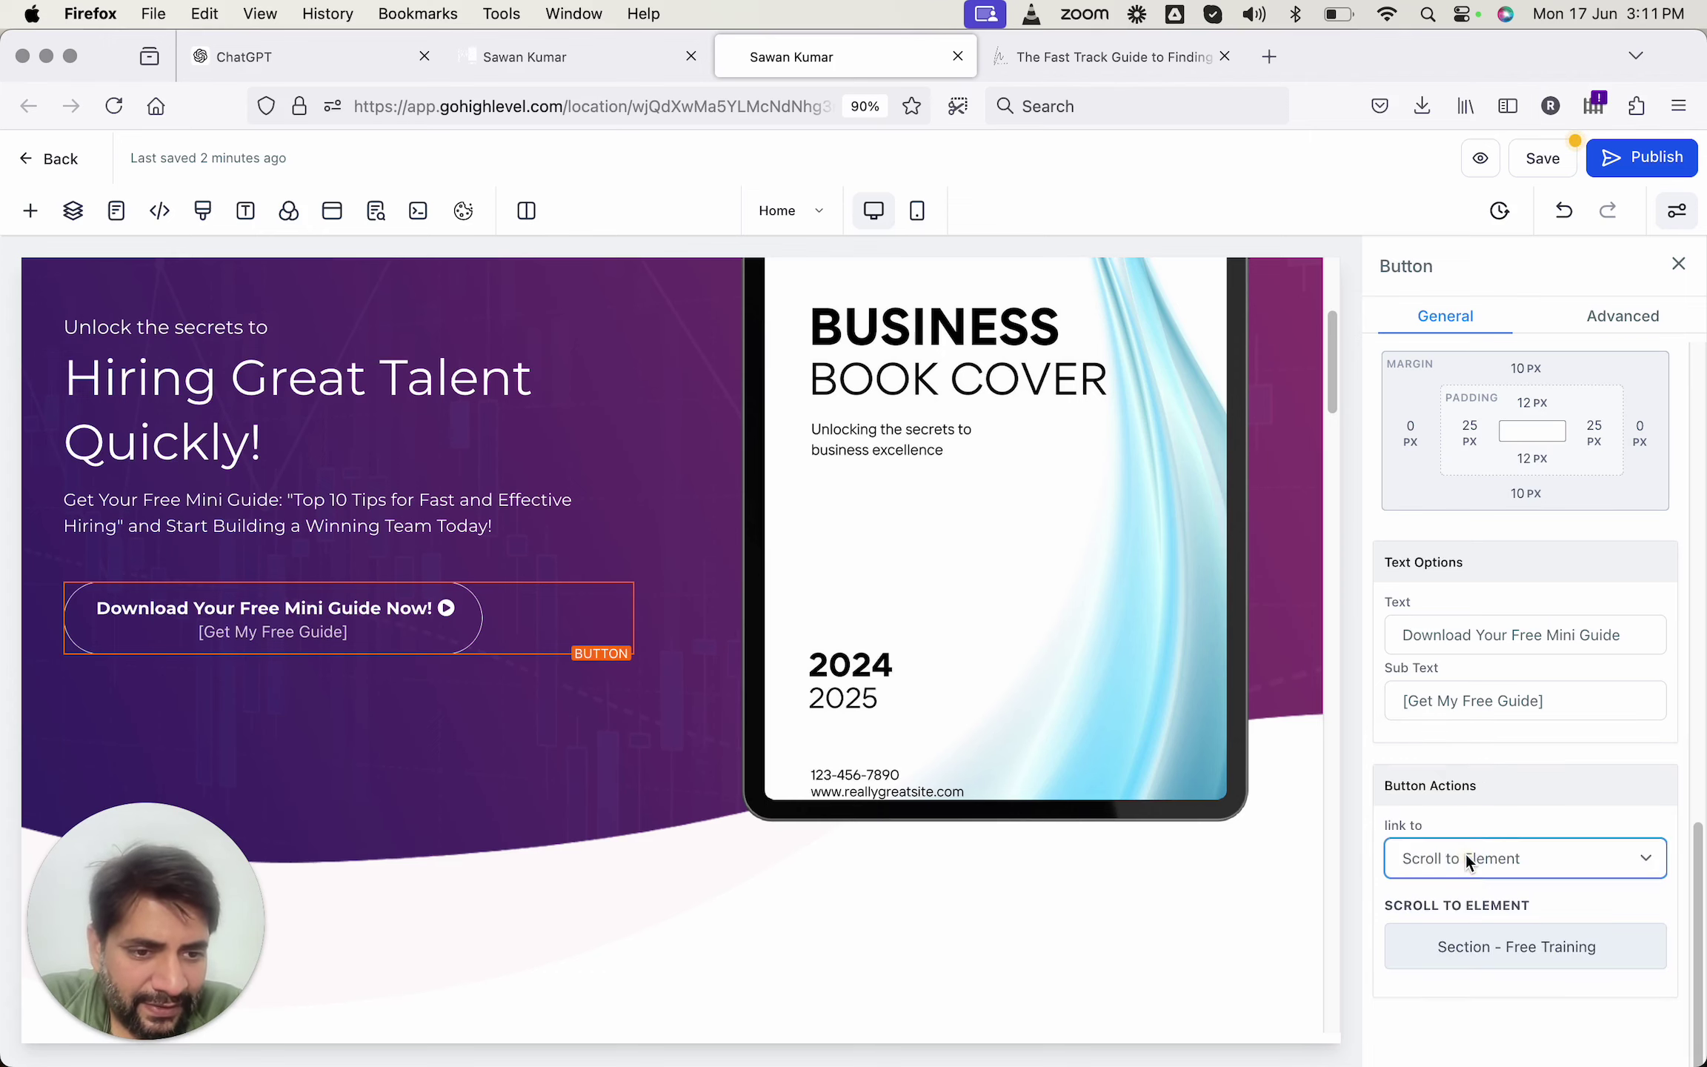
Target the section holding the free eBook request form and save the page.
{"action": "left_click", "coordinate": [1467, 945]}
{"action": "scroll", "coordinate": [1478, 830], "scroll_direction": "down", "scroll_amount": 4}
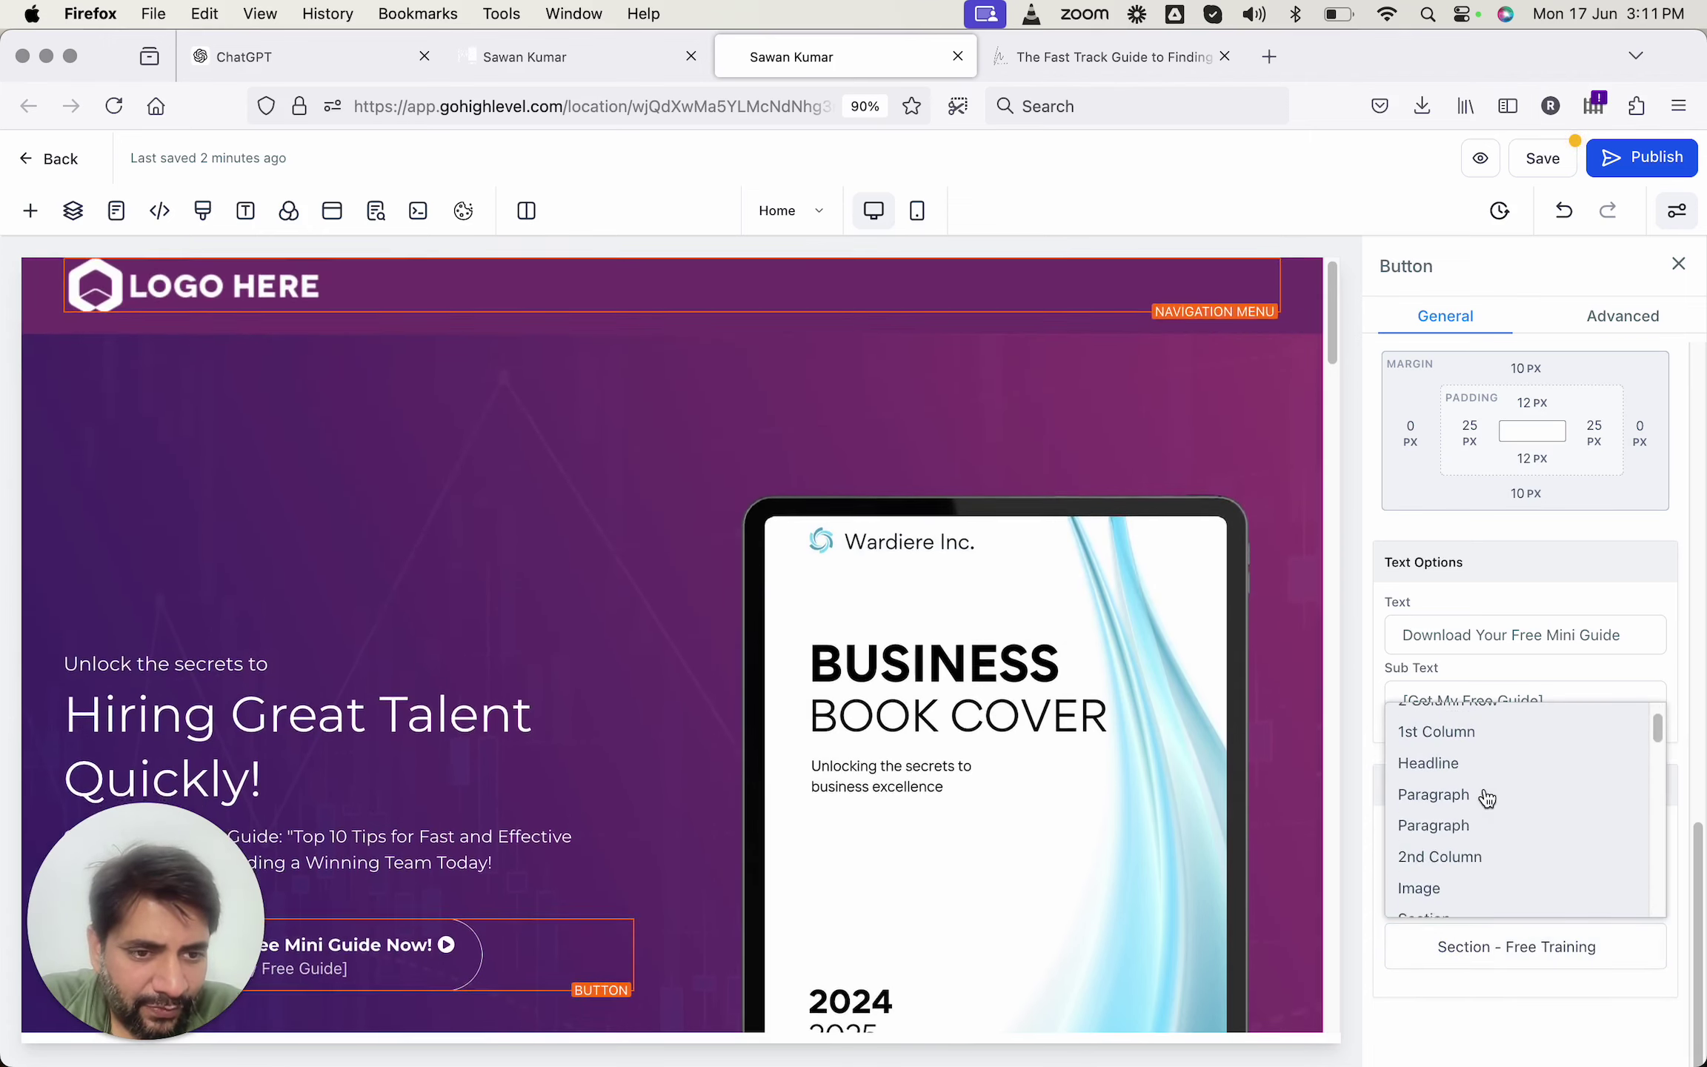
{"action": "scroll", "coordinate": [1484, 875], "scroll_direction": "down", "scroll_amount": 5}
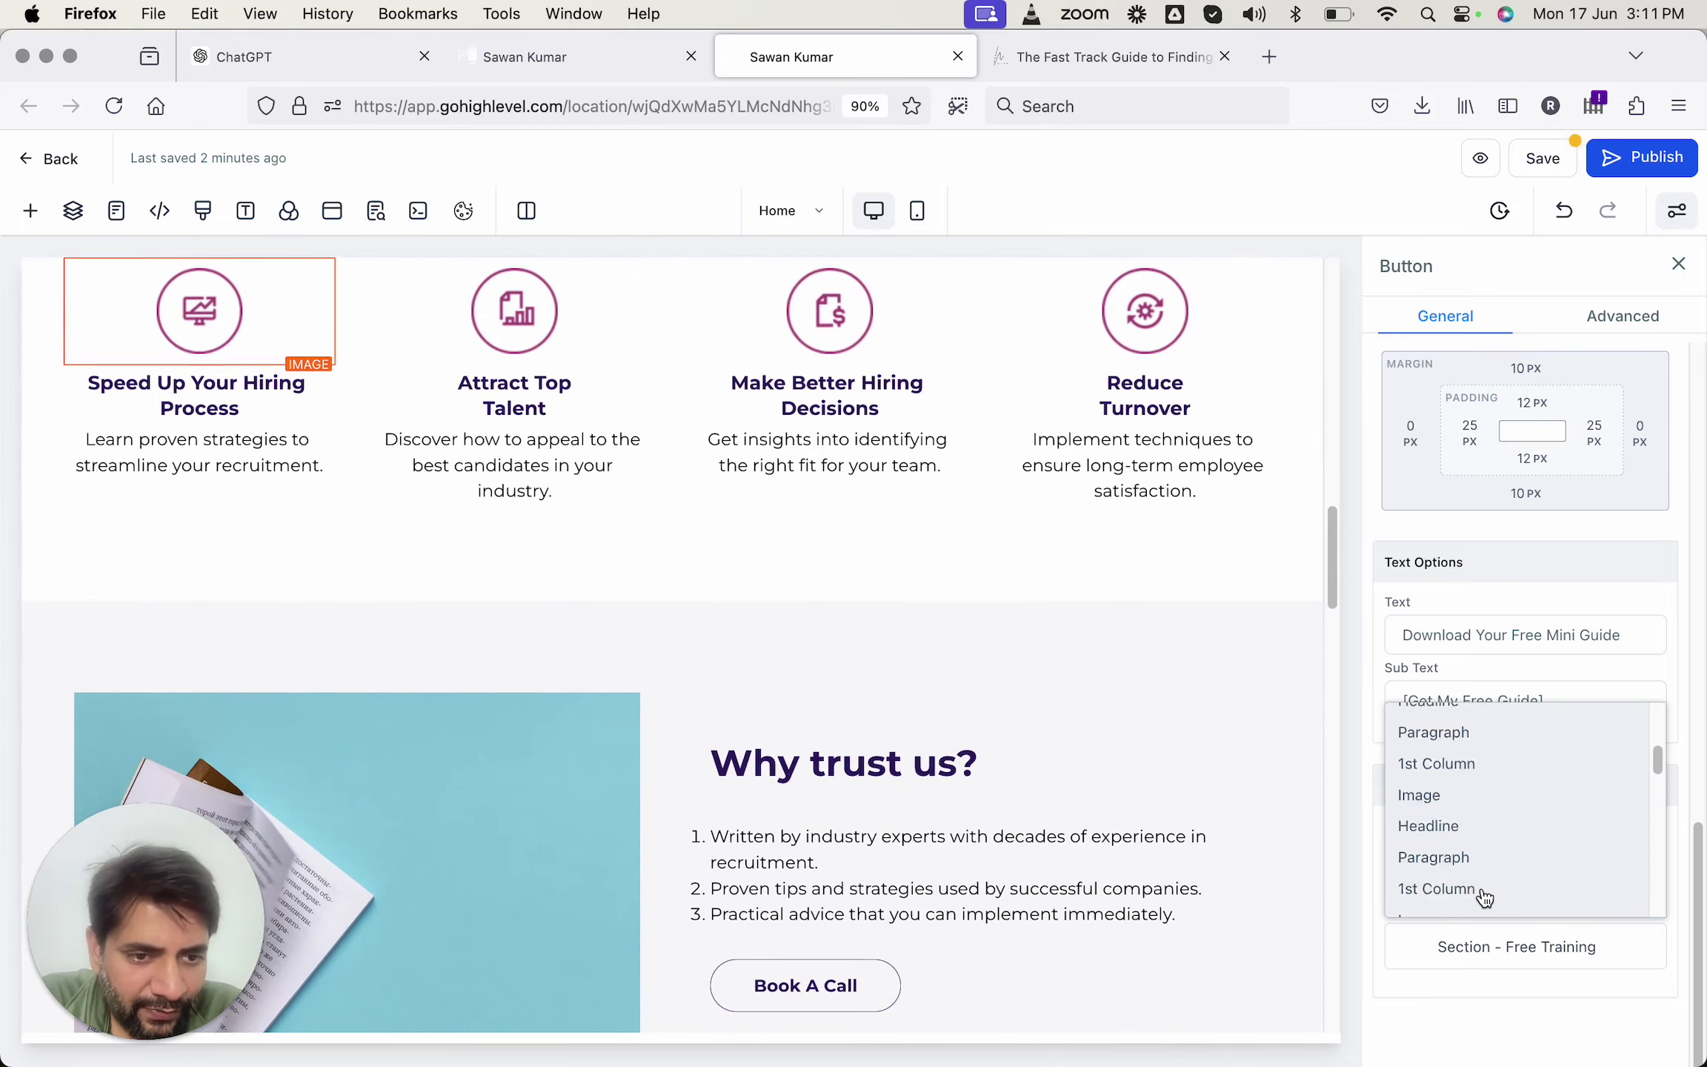
{"action": "scroll", "coordinate": [1484, 897], "scroll_direction": "down", "scroll_amount": 5}
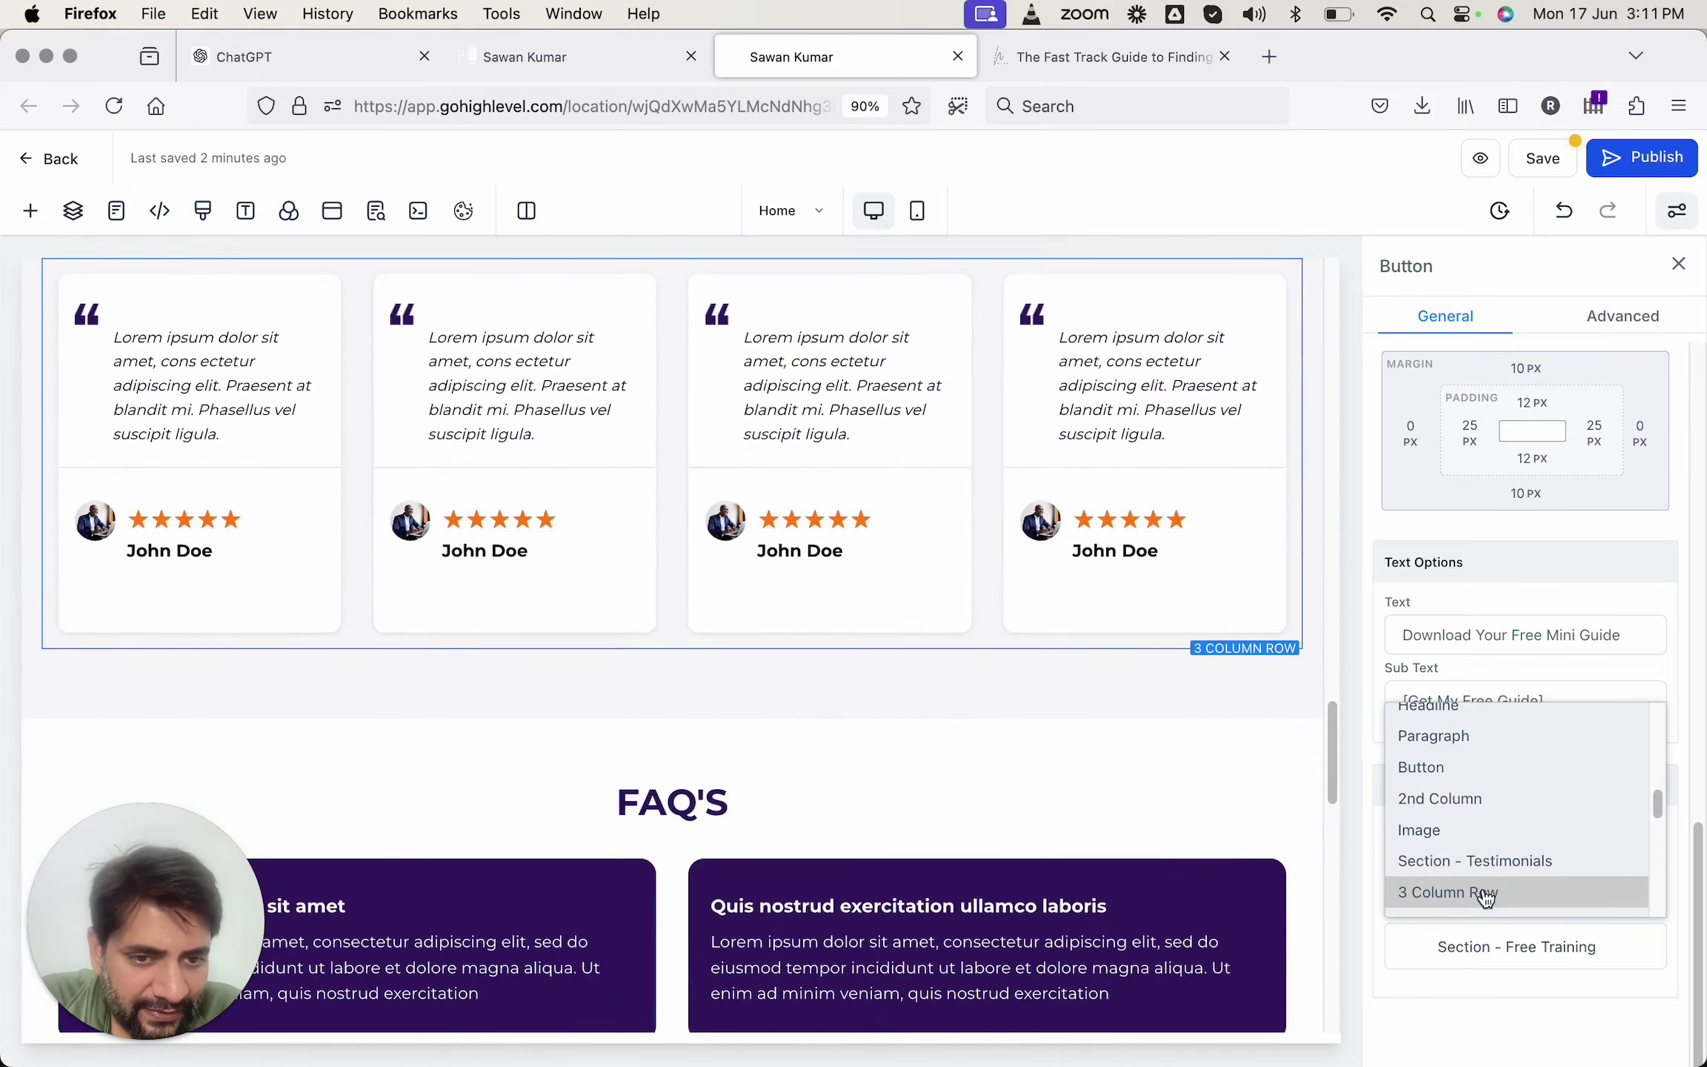
{"action": "scroll", "coordinate": [1486, 897], "scroll_direction": "down", "scroll_amount": 4}
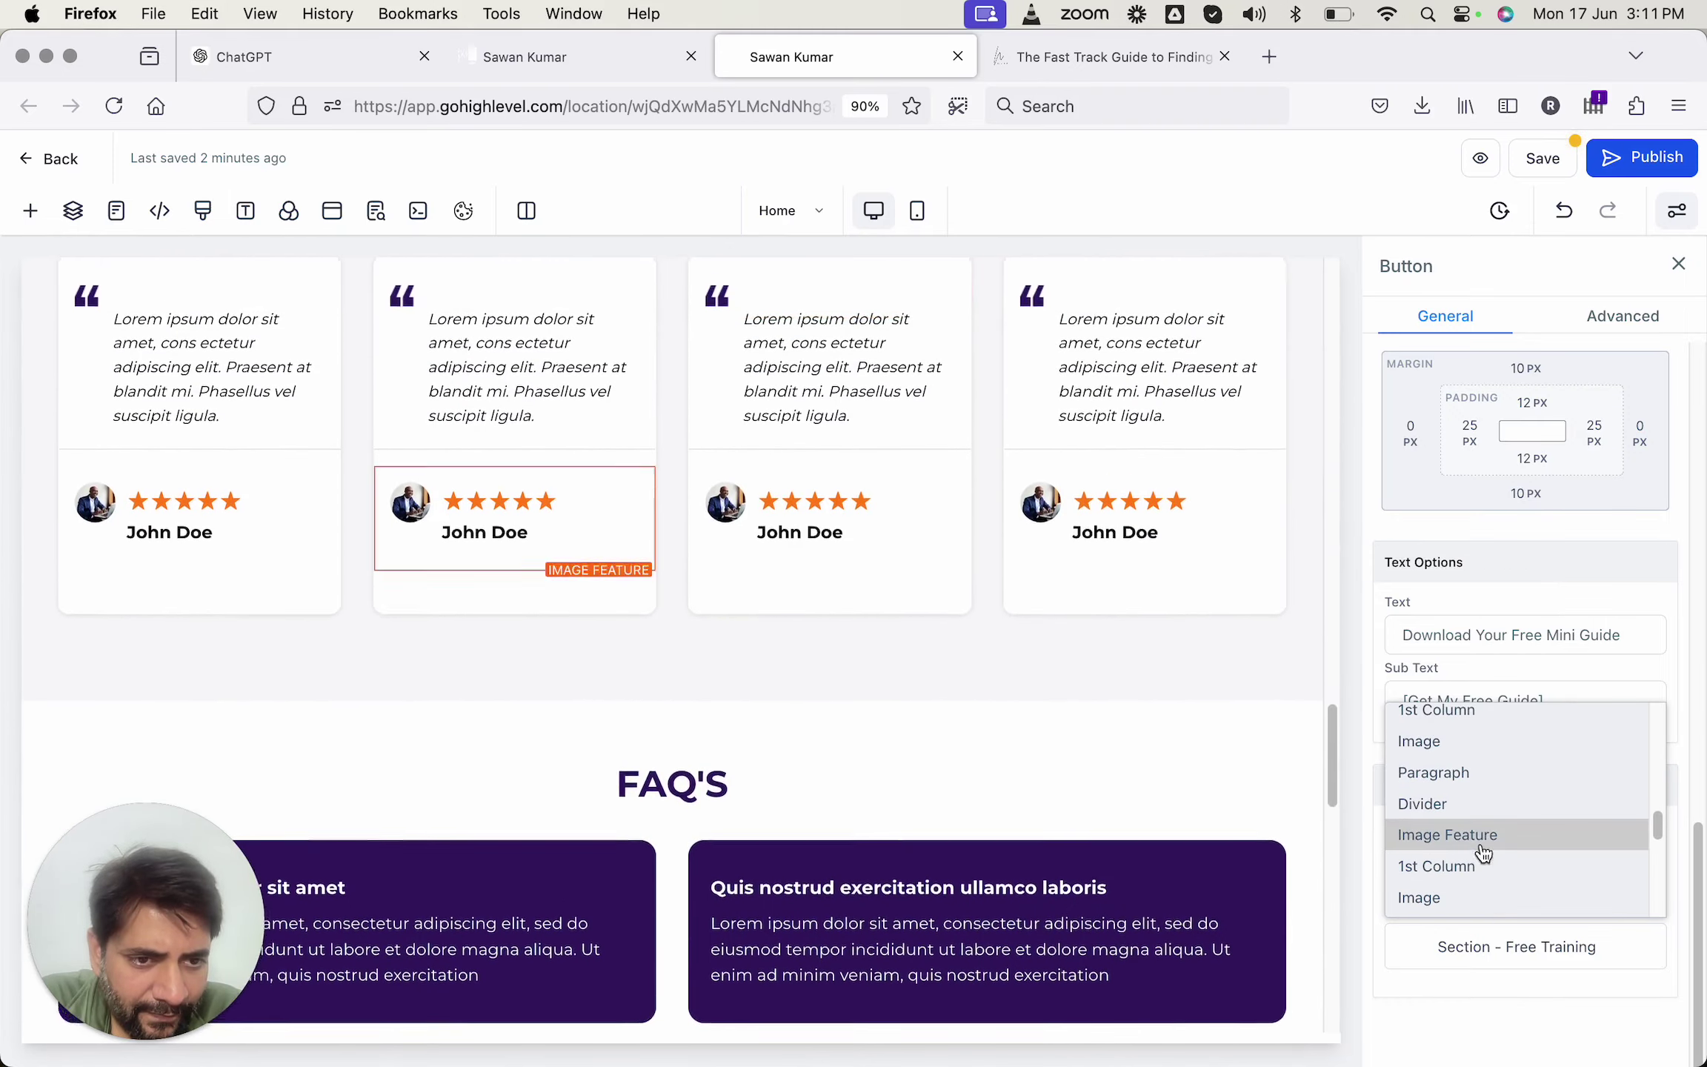
{"action": "scroll", "coordinate": [1493, 811], "scroll_direction": "down", "scroll_amount": 3}
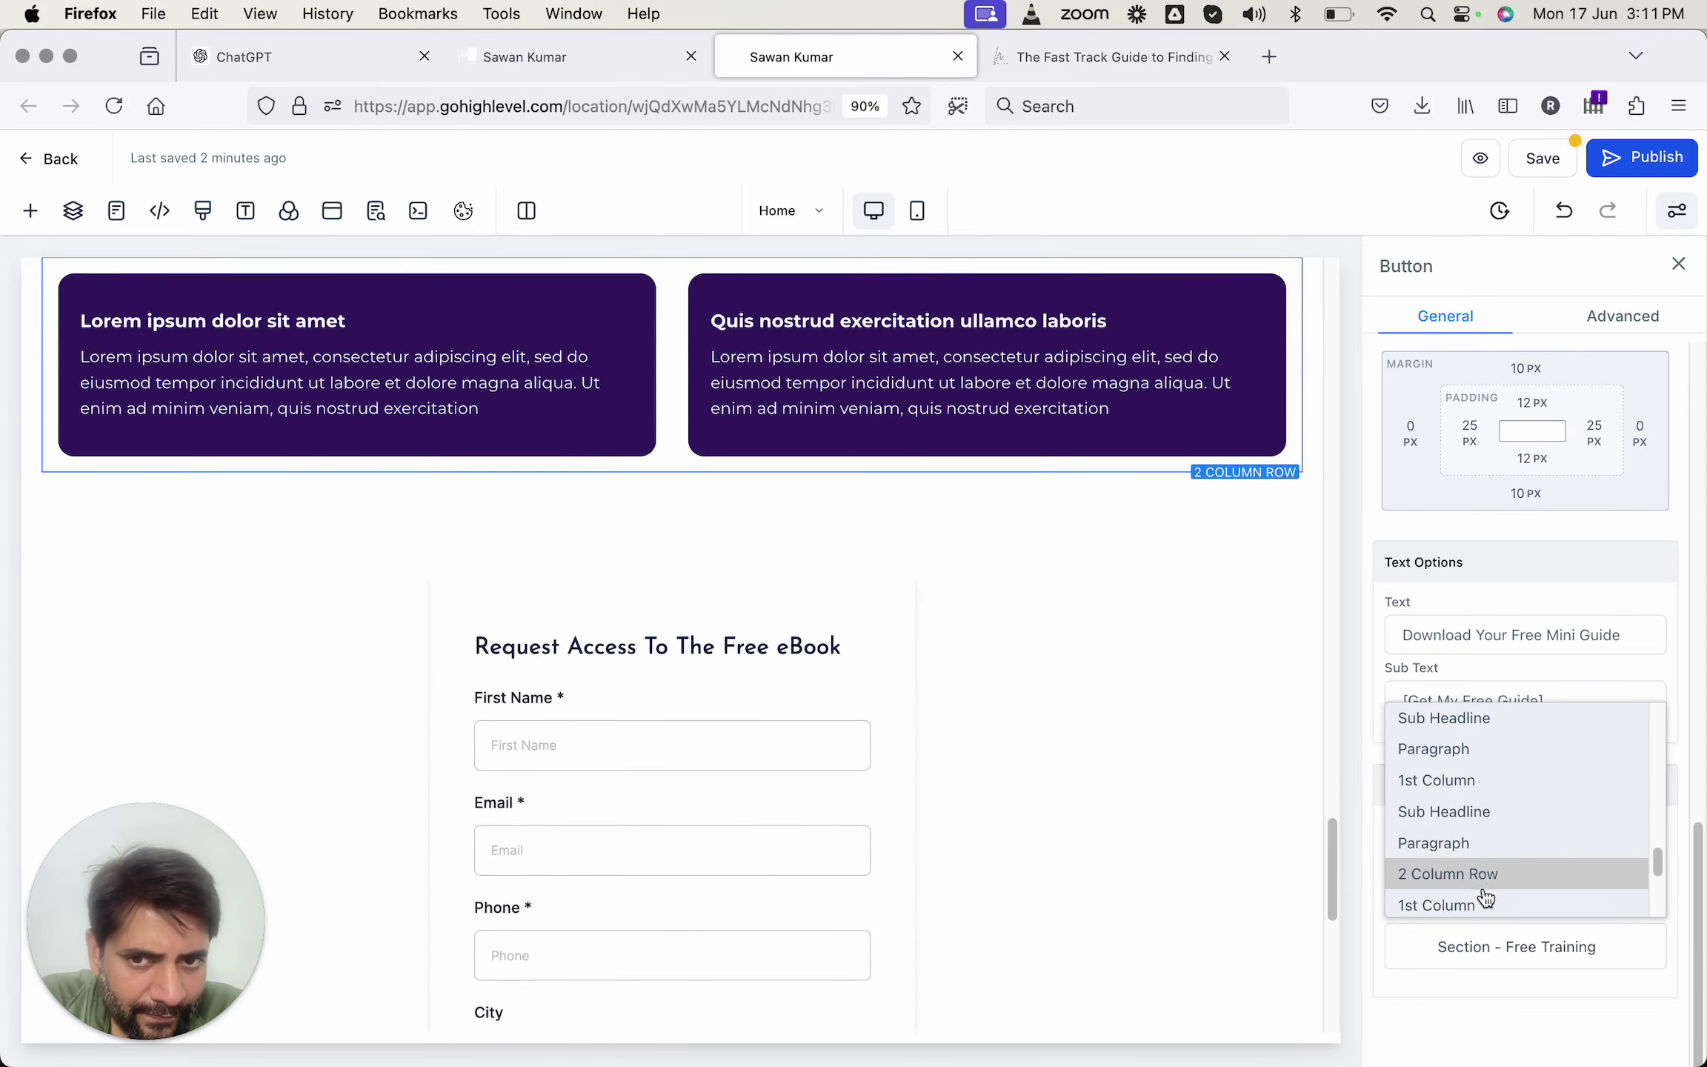
{"action": "scroll", "coordinate": [1482, 915], "scroll_direction": "down", "scroll_amount": 3}
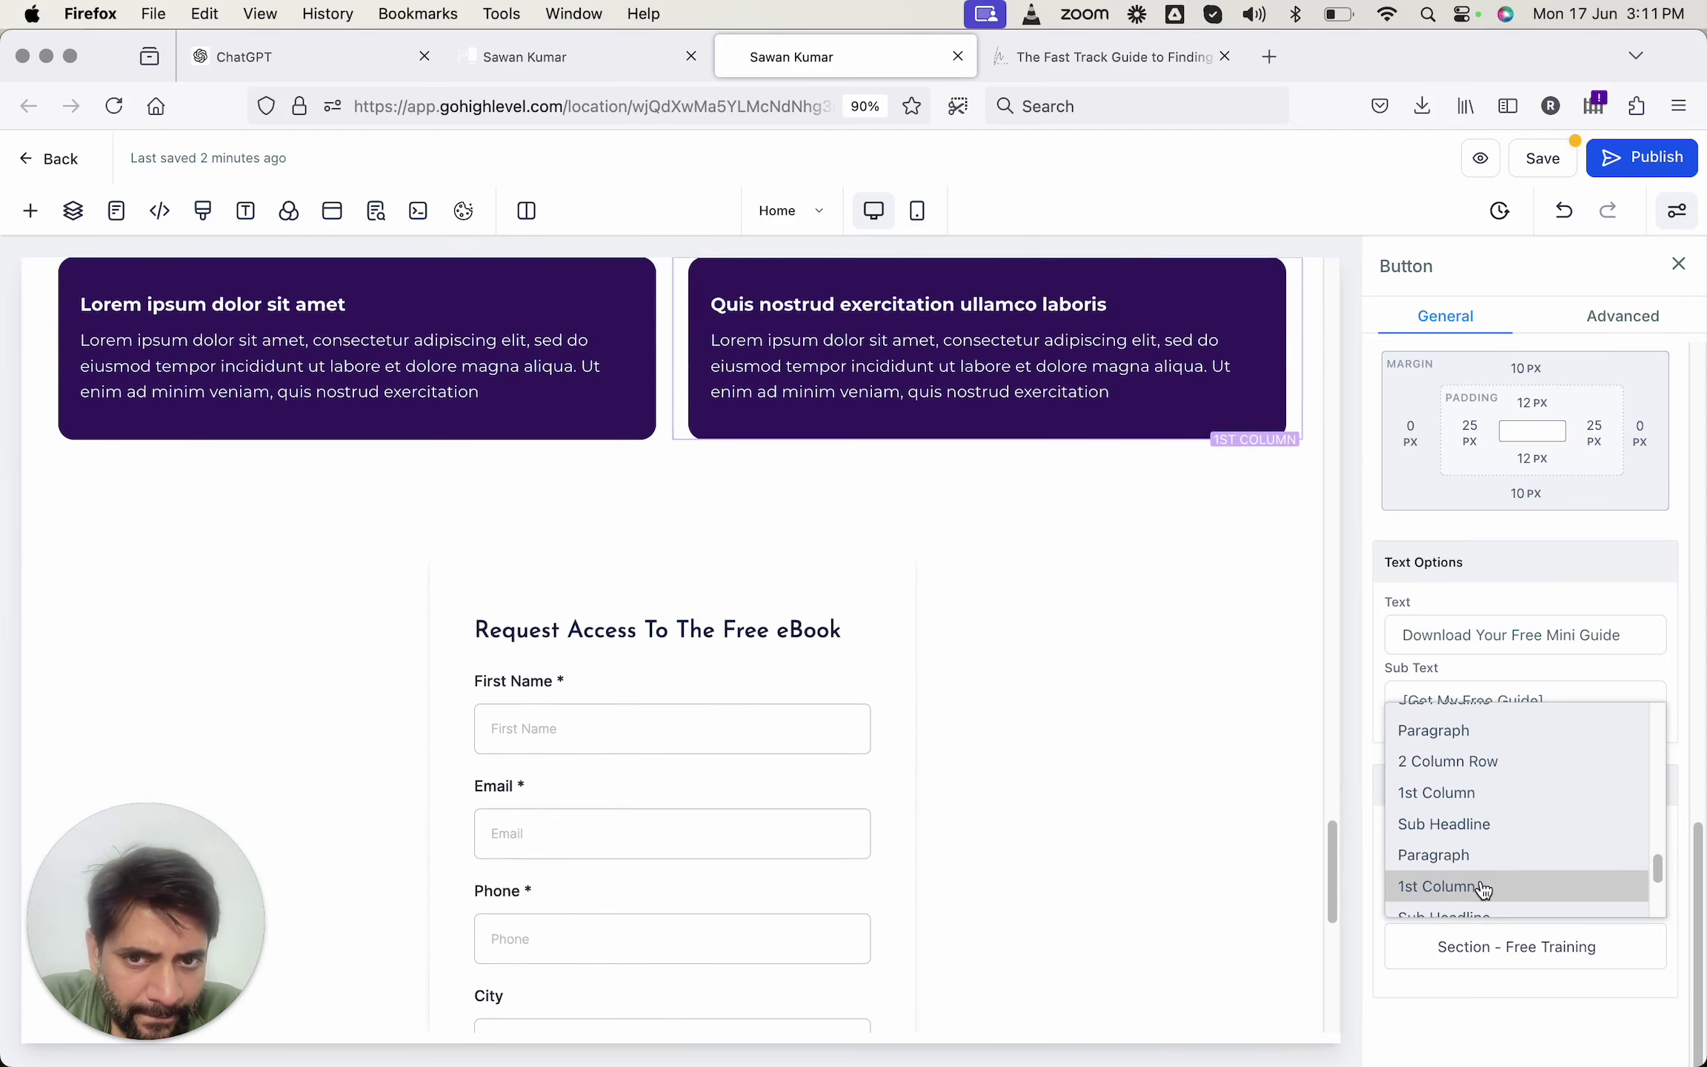
{"action": "scroll", "coordinate": [1482, 916], "scroll_direction": "down", "scroll_amount": 3}
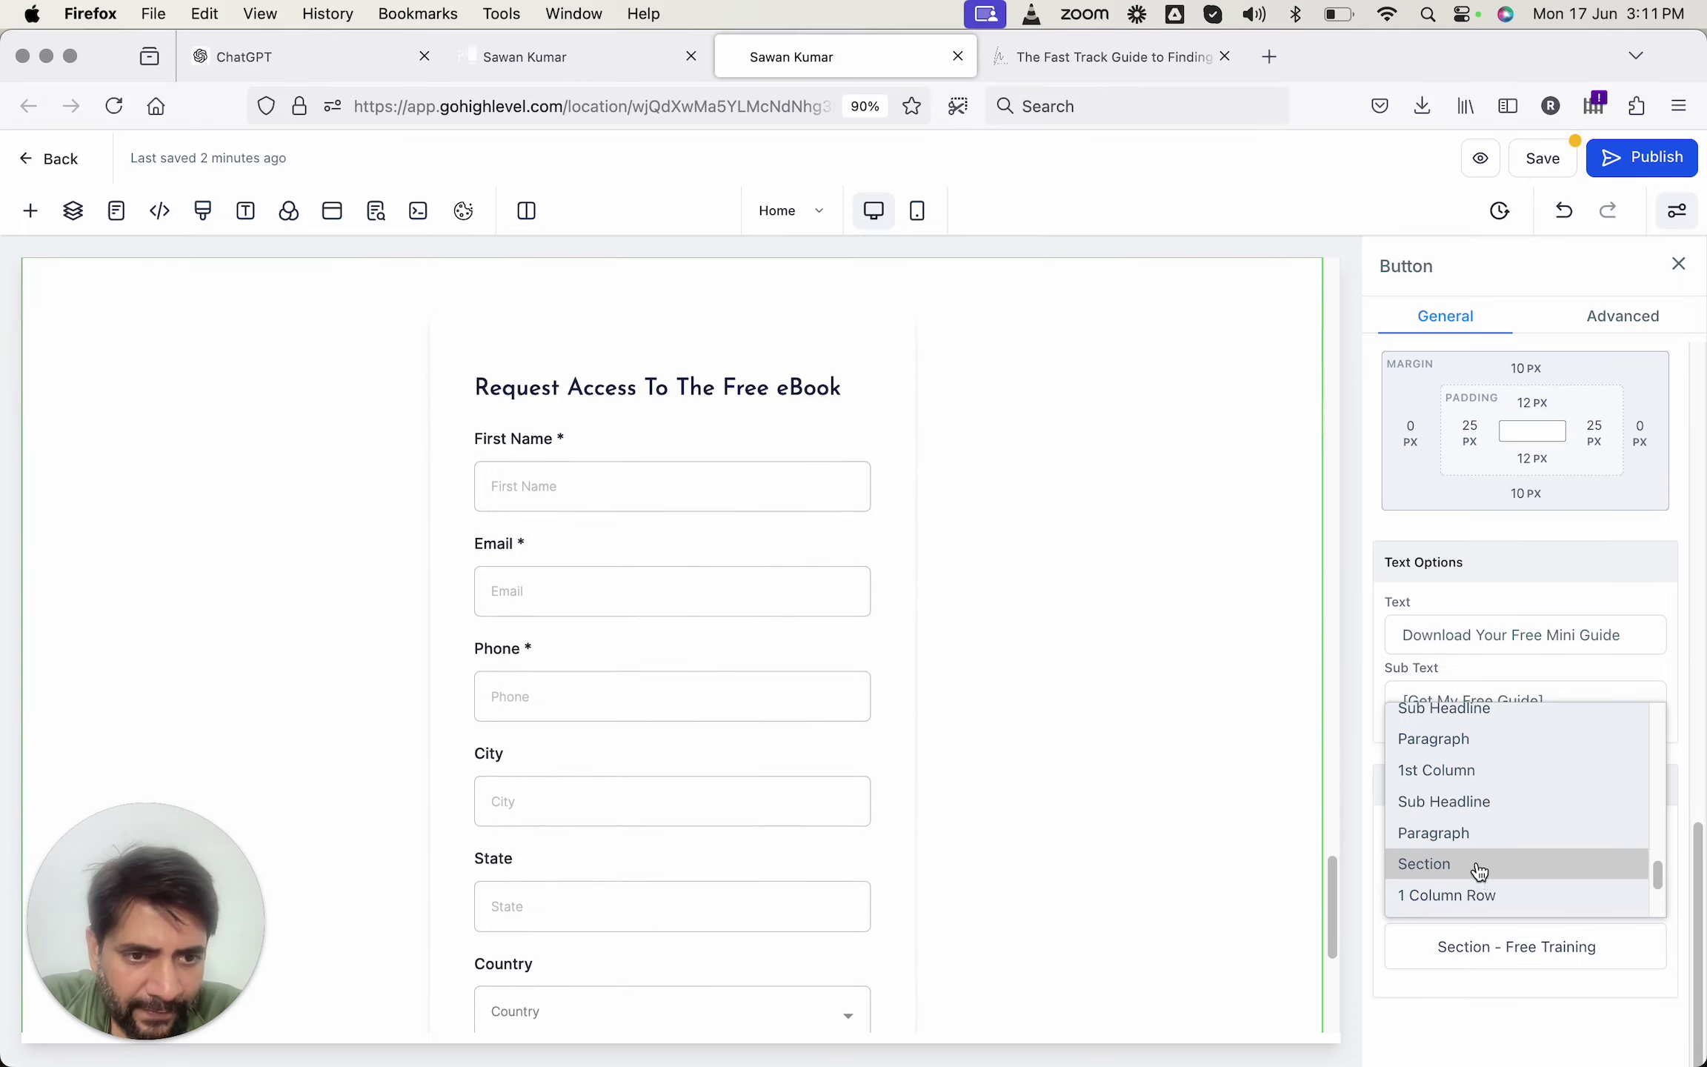
{"action": "left_click", "coordinate": [1478, 873]}
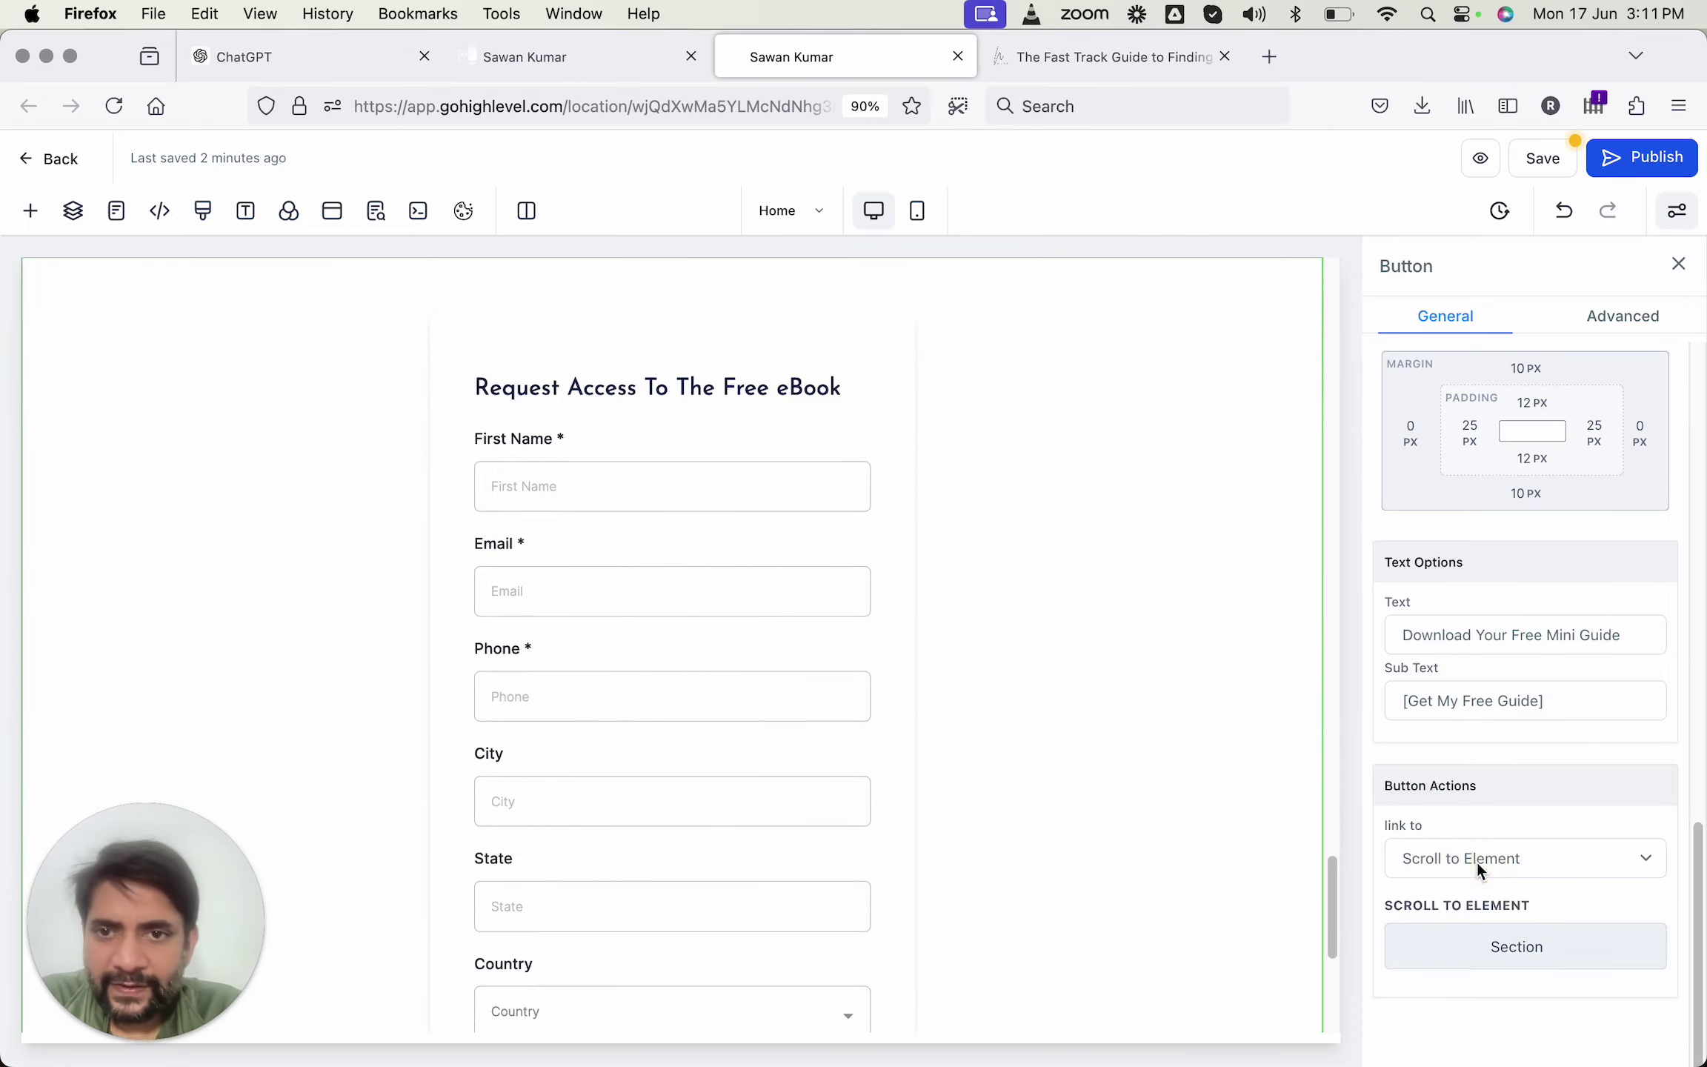
{"action": "left_click", "coordinate": [1544, 172]}
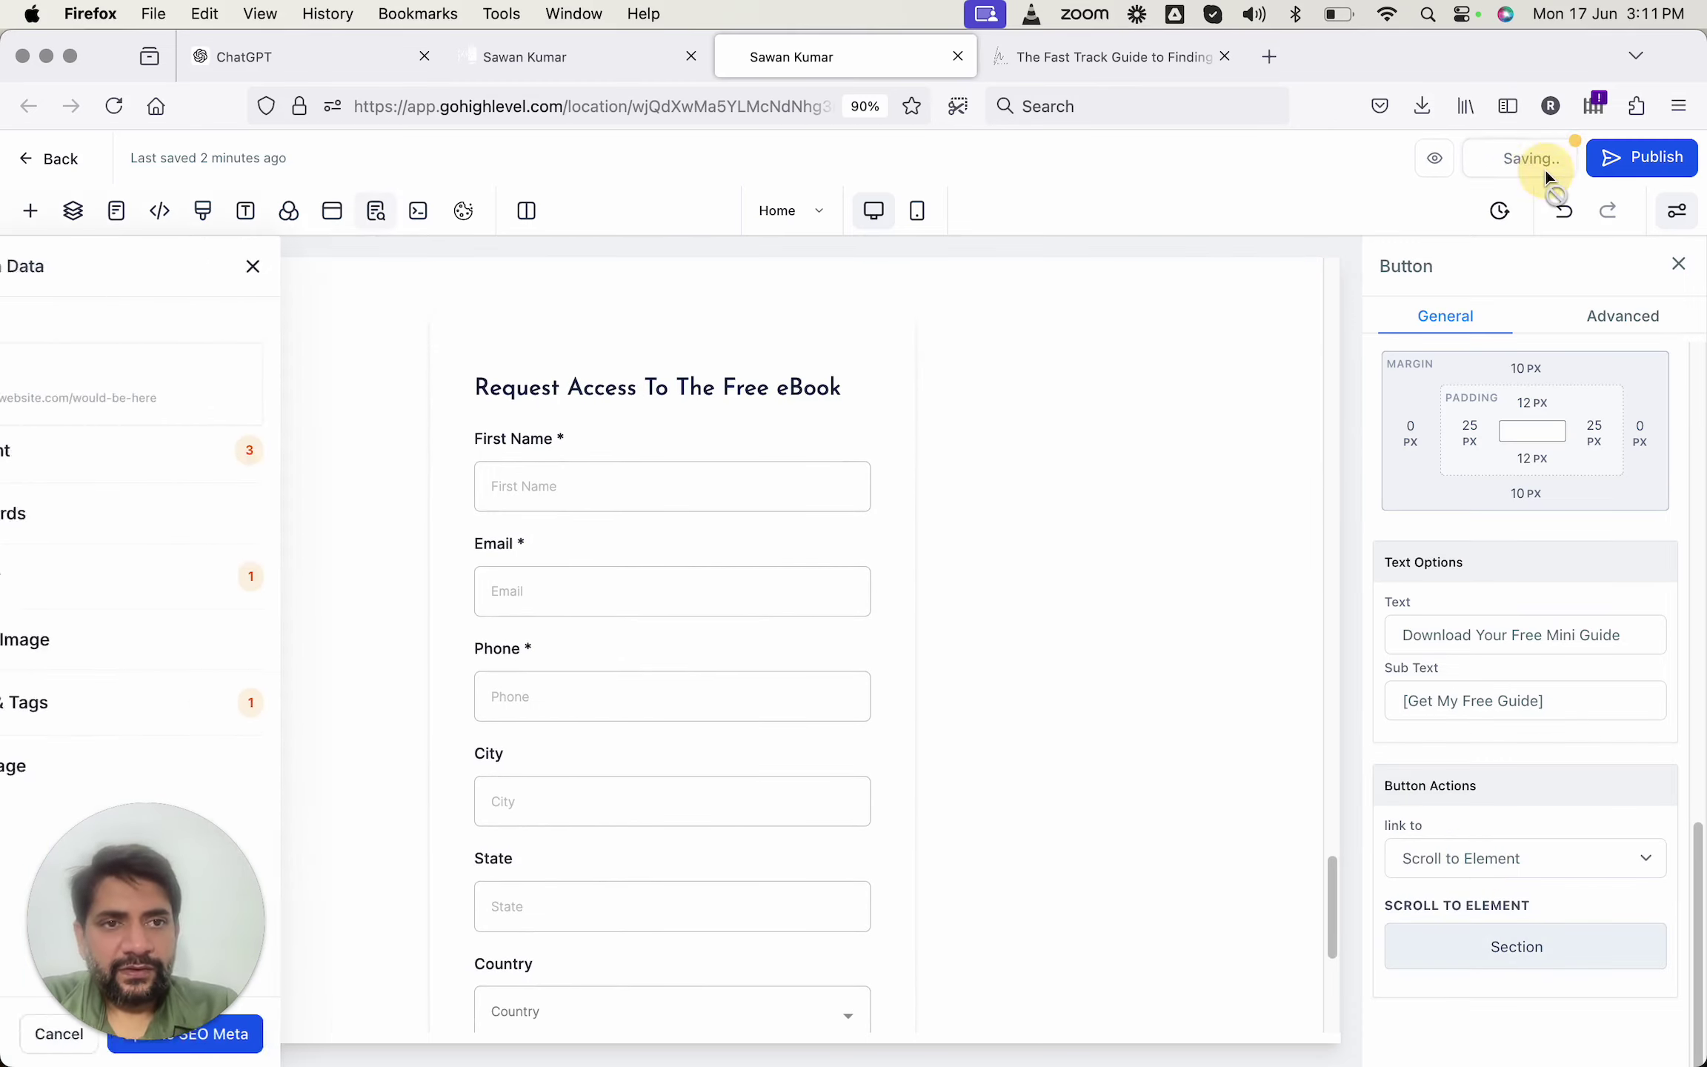
Rename the section containing the eBook form to 'Request ebook Form' and save.
{"action": "left_click", "coordinate": [976, 495]}
{"action": "left_click", "coordinate": [877, 281]}
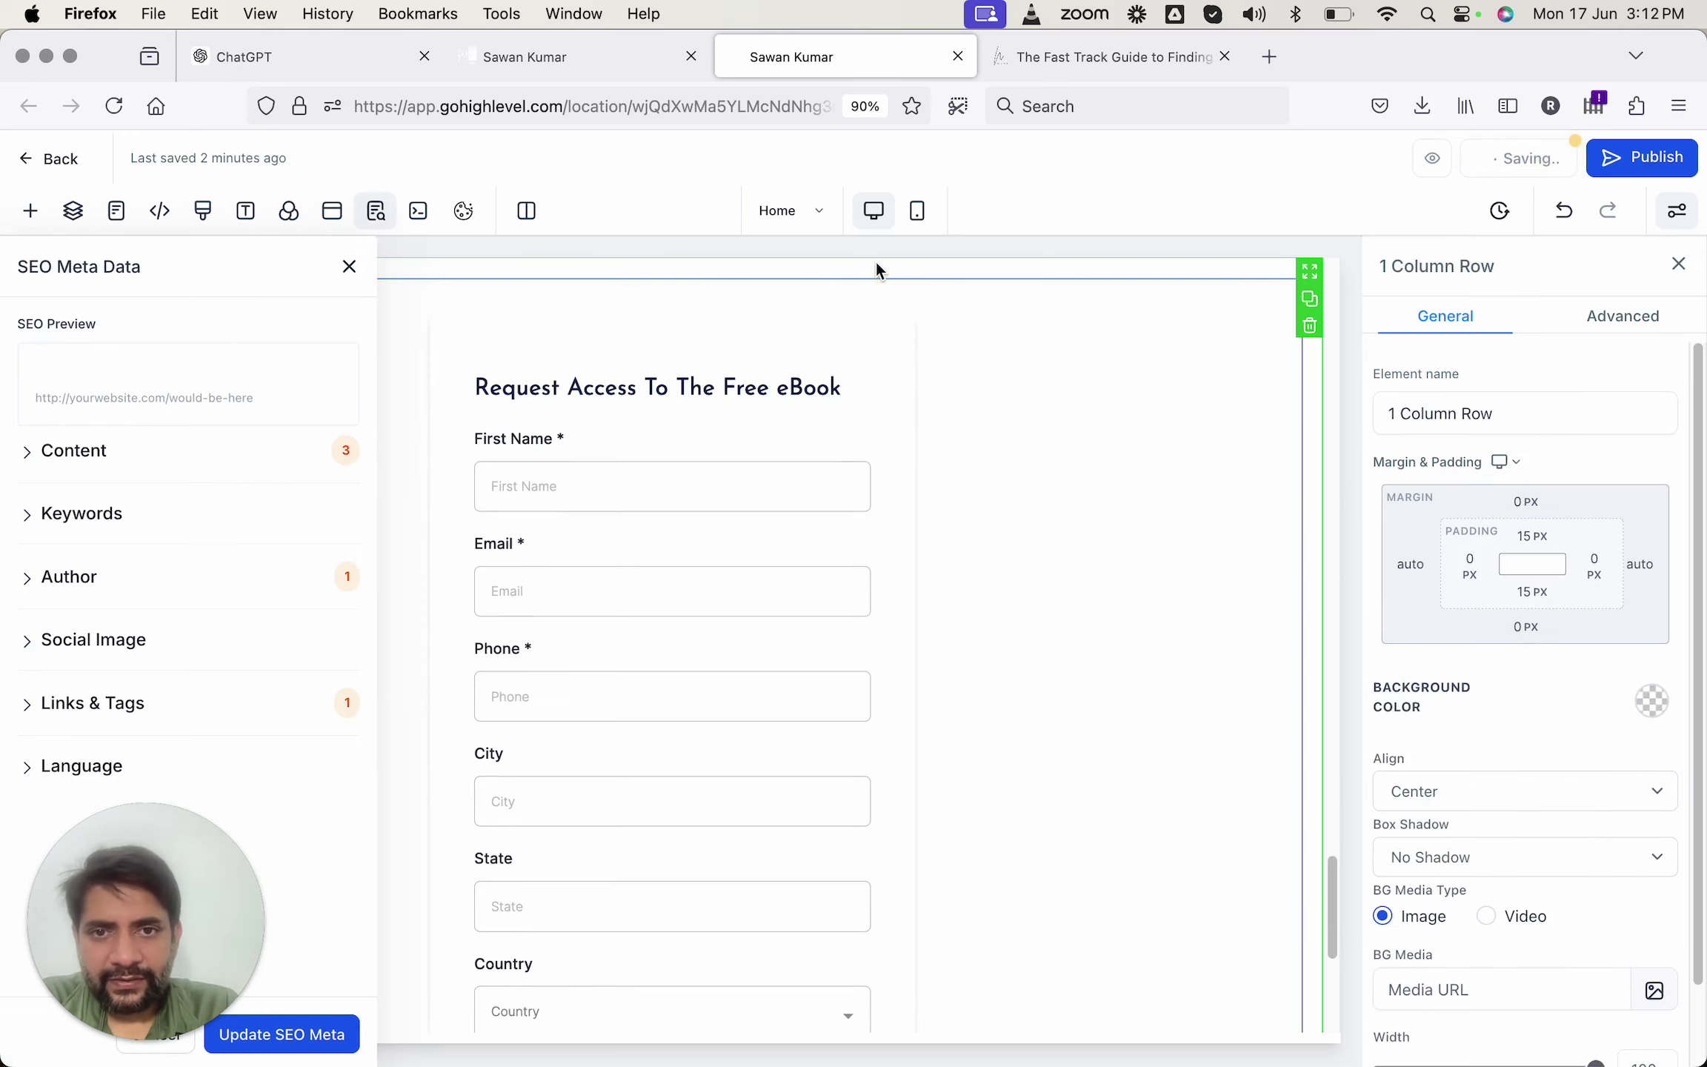
{"action": "left_click", "coordinate": [876, 263]}
{"action": "left_click", "coordinate": [1497, 426]}
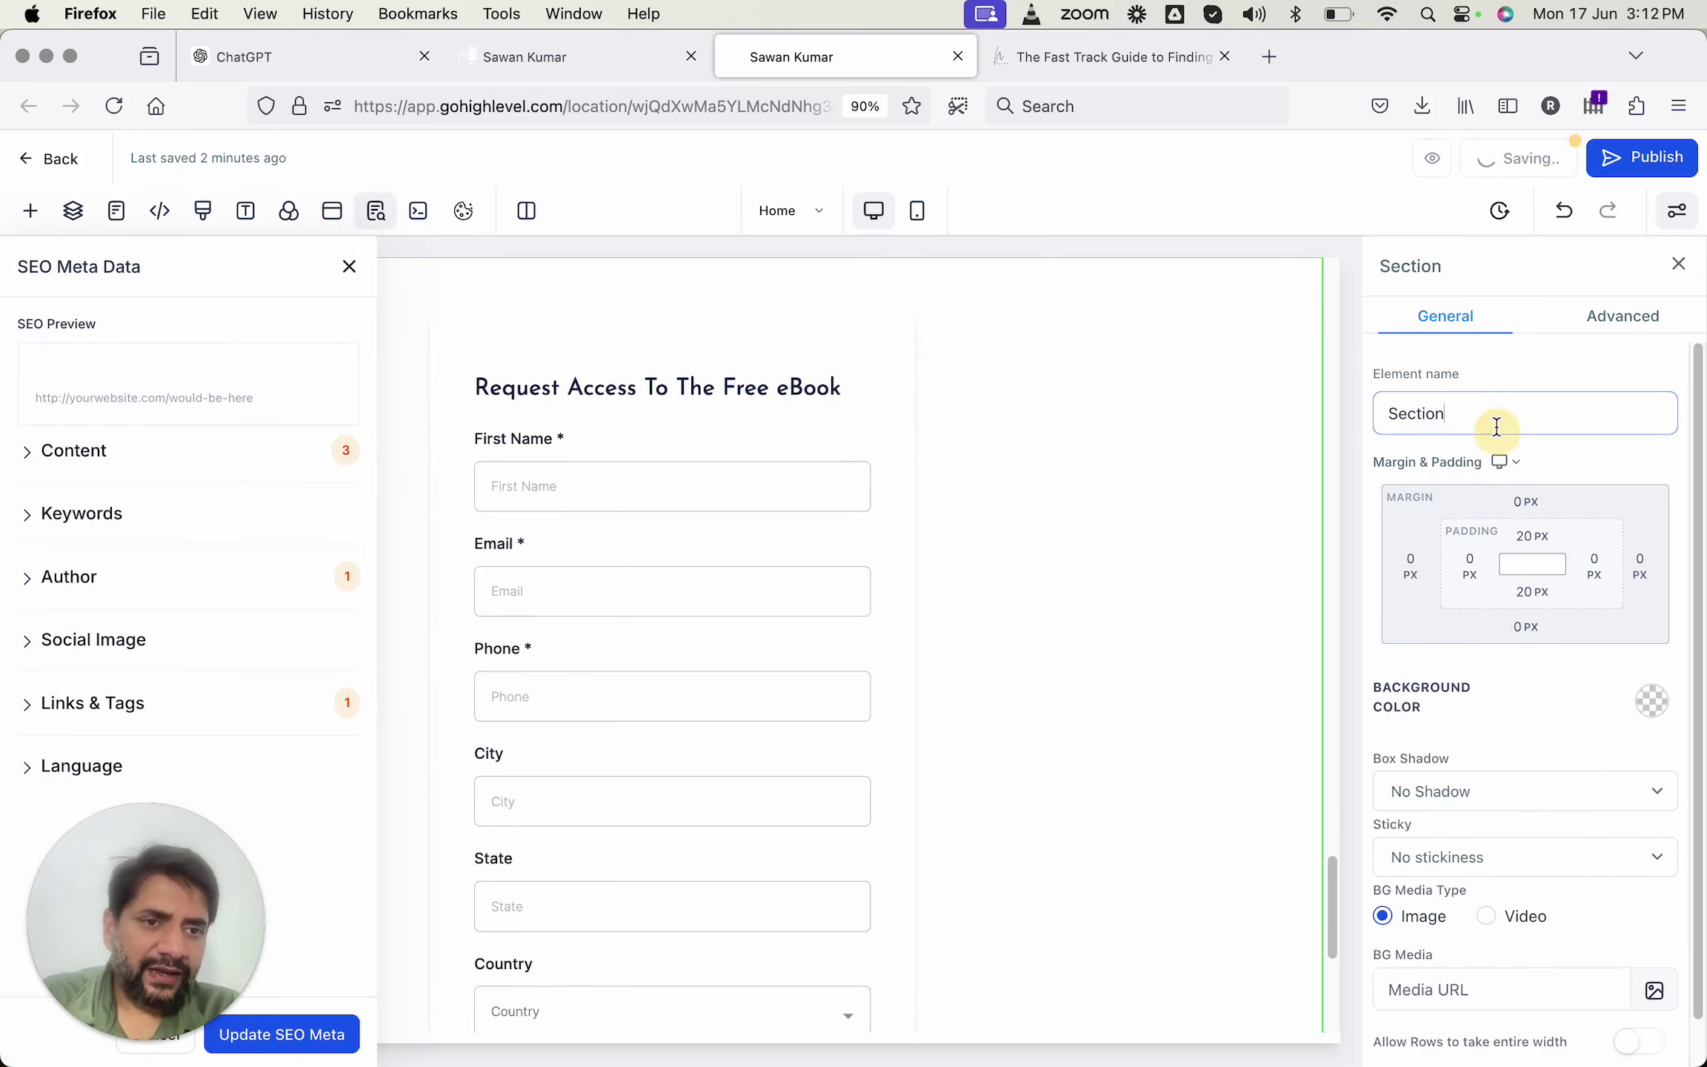
{"action": "double_click", "coordinate": [1497, 426]}
{"action": "type", "text": "Reque"}
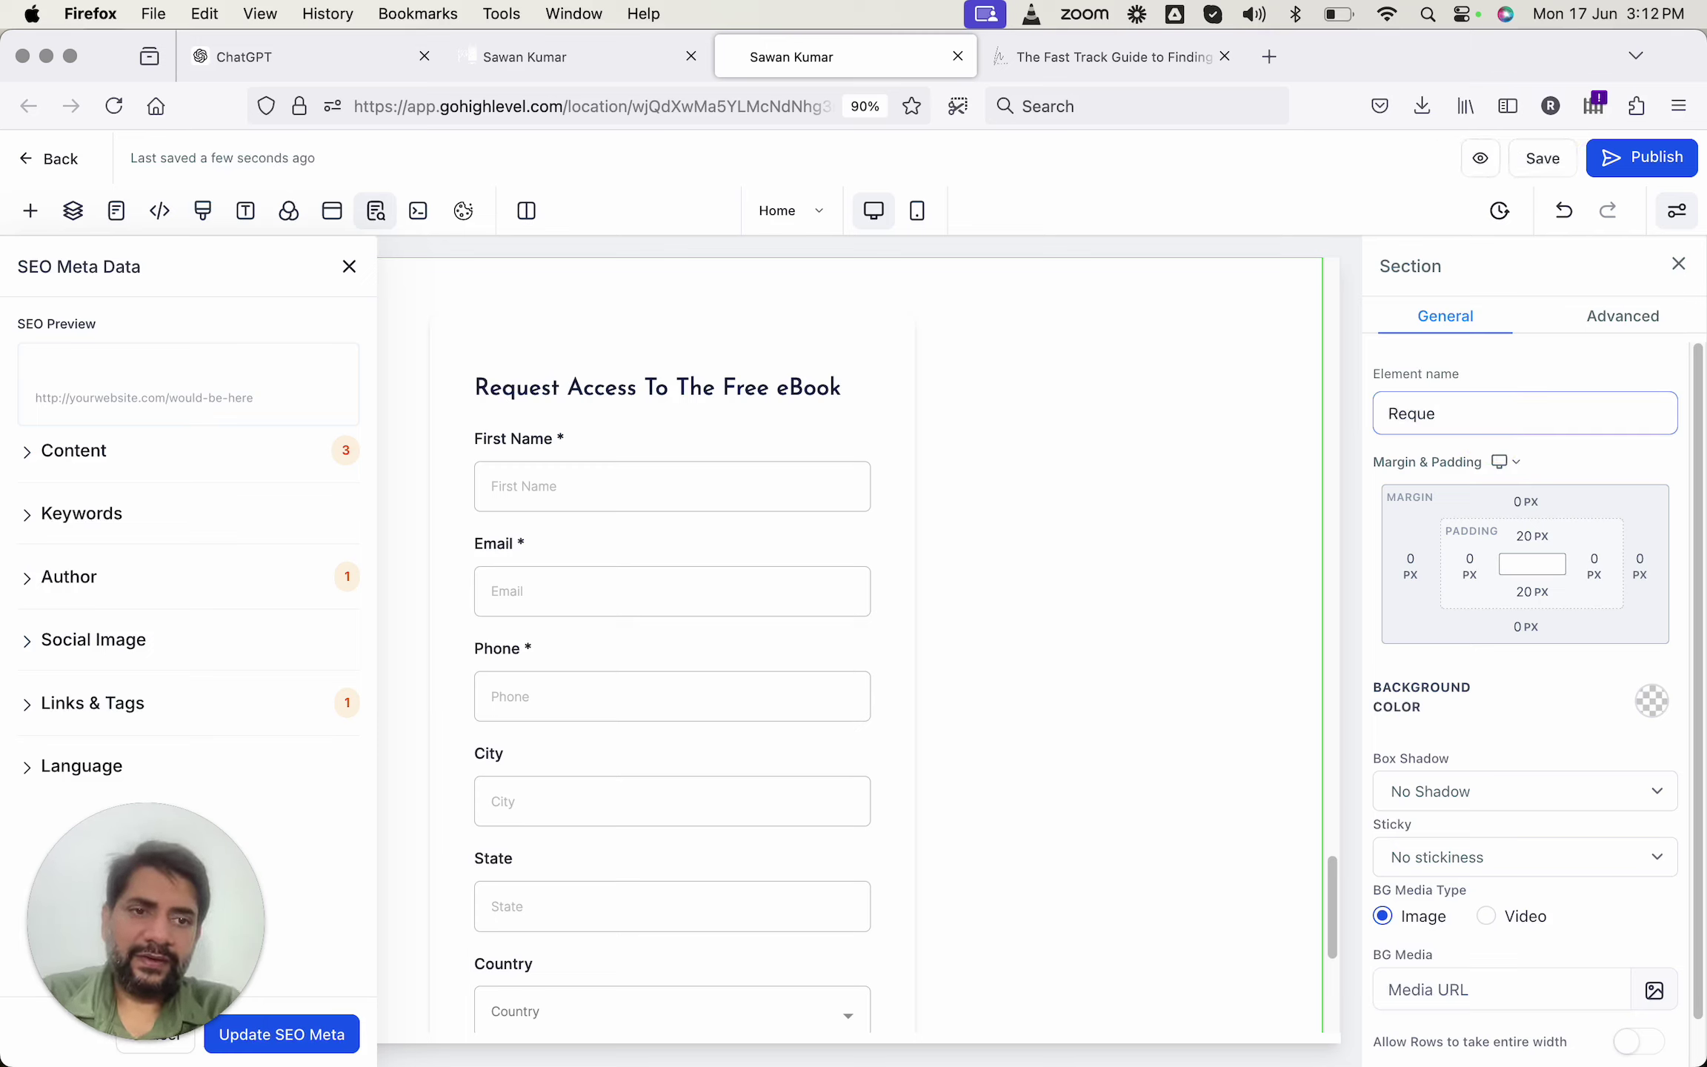
{"action": "type", "text": "st ebook Form"}
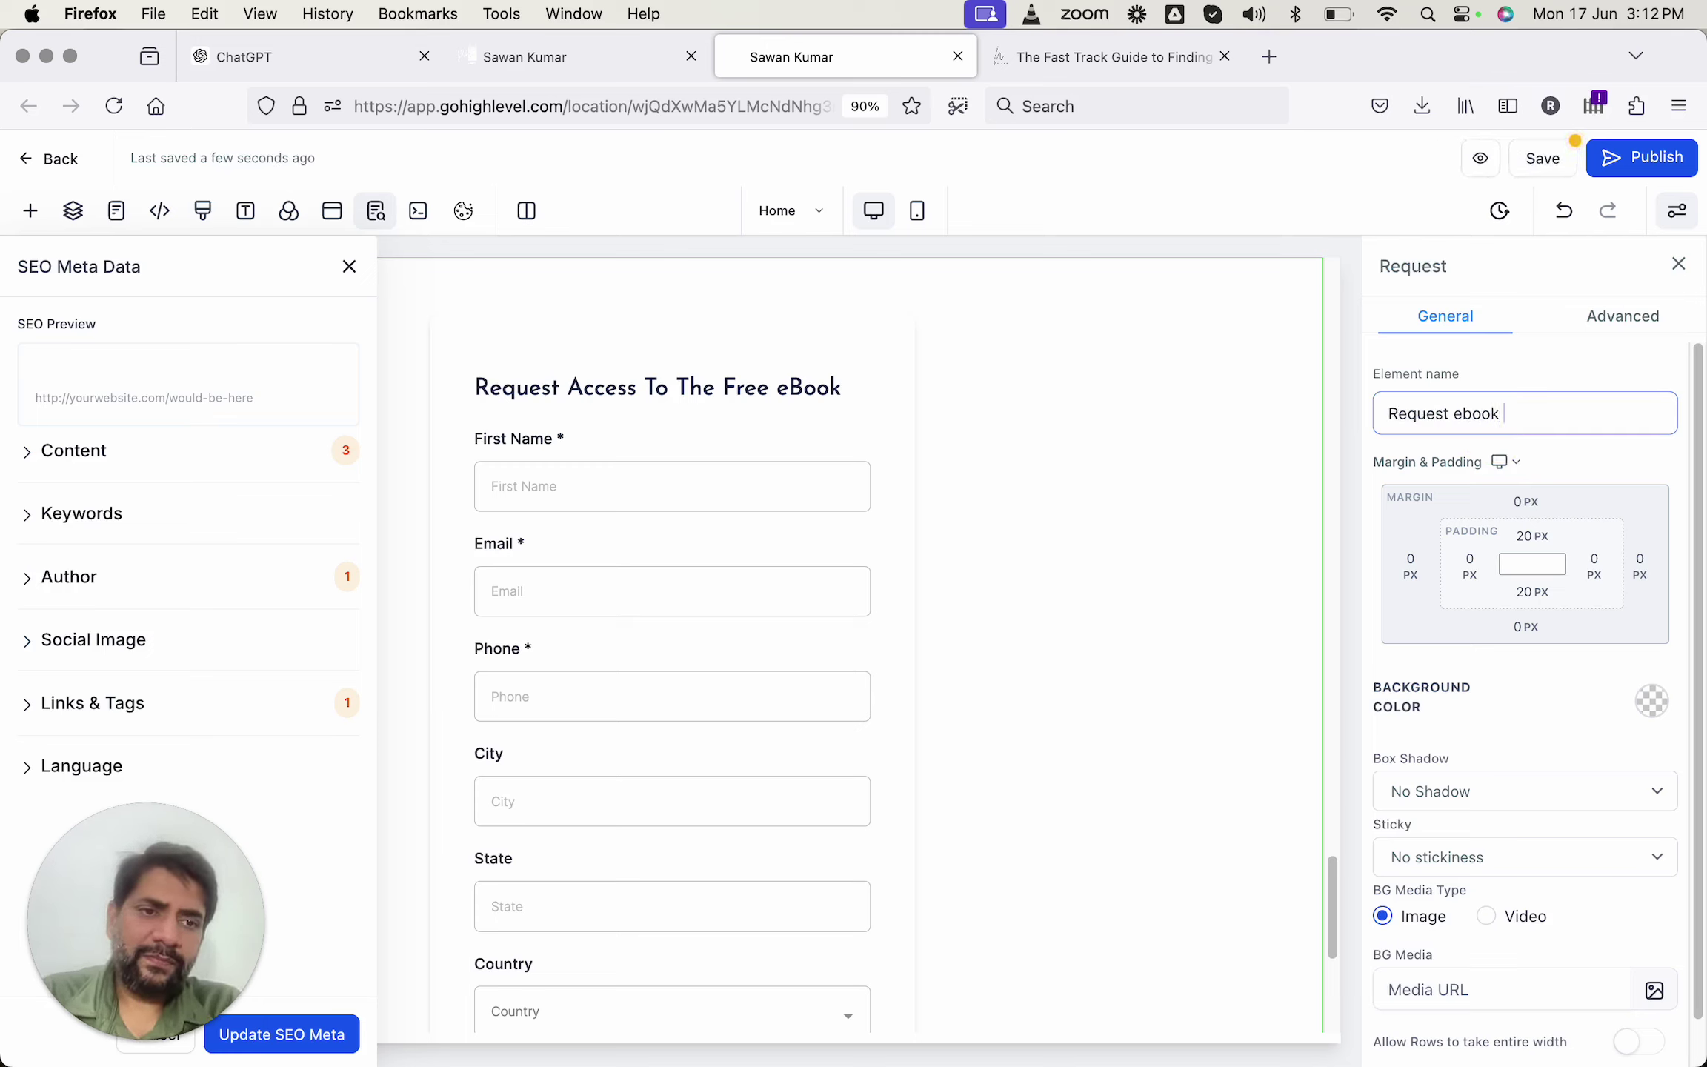
{"action": "left_click", "coordinate": [1542, 162]}
Set the Book A Call button's action to Scroll to Element.
{"action": "scroll", "coordinate": [845, 595], "scroll_direction": "down", "scroll_amount": 10}
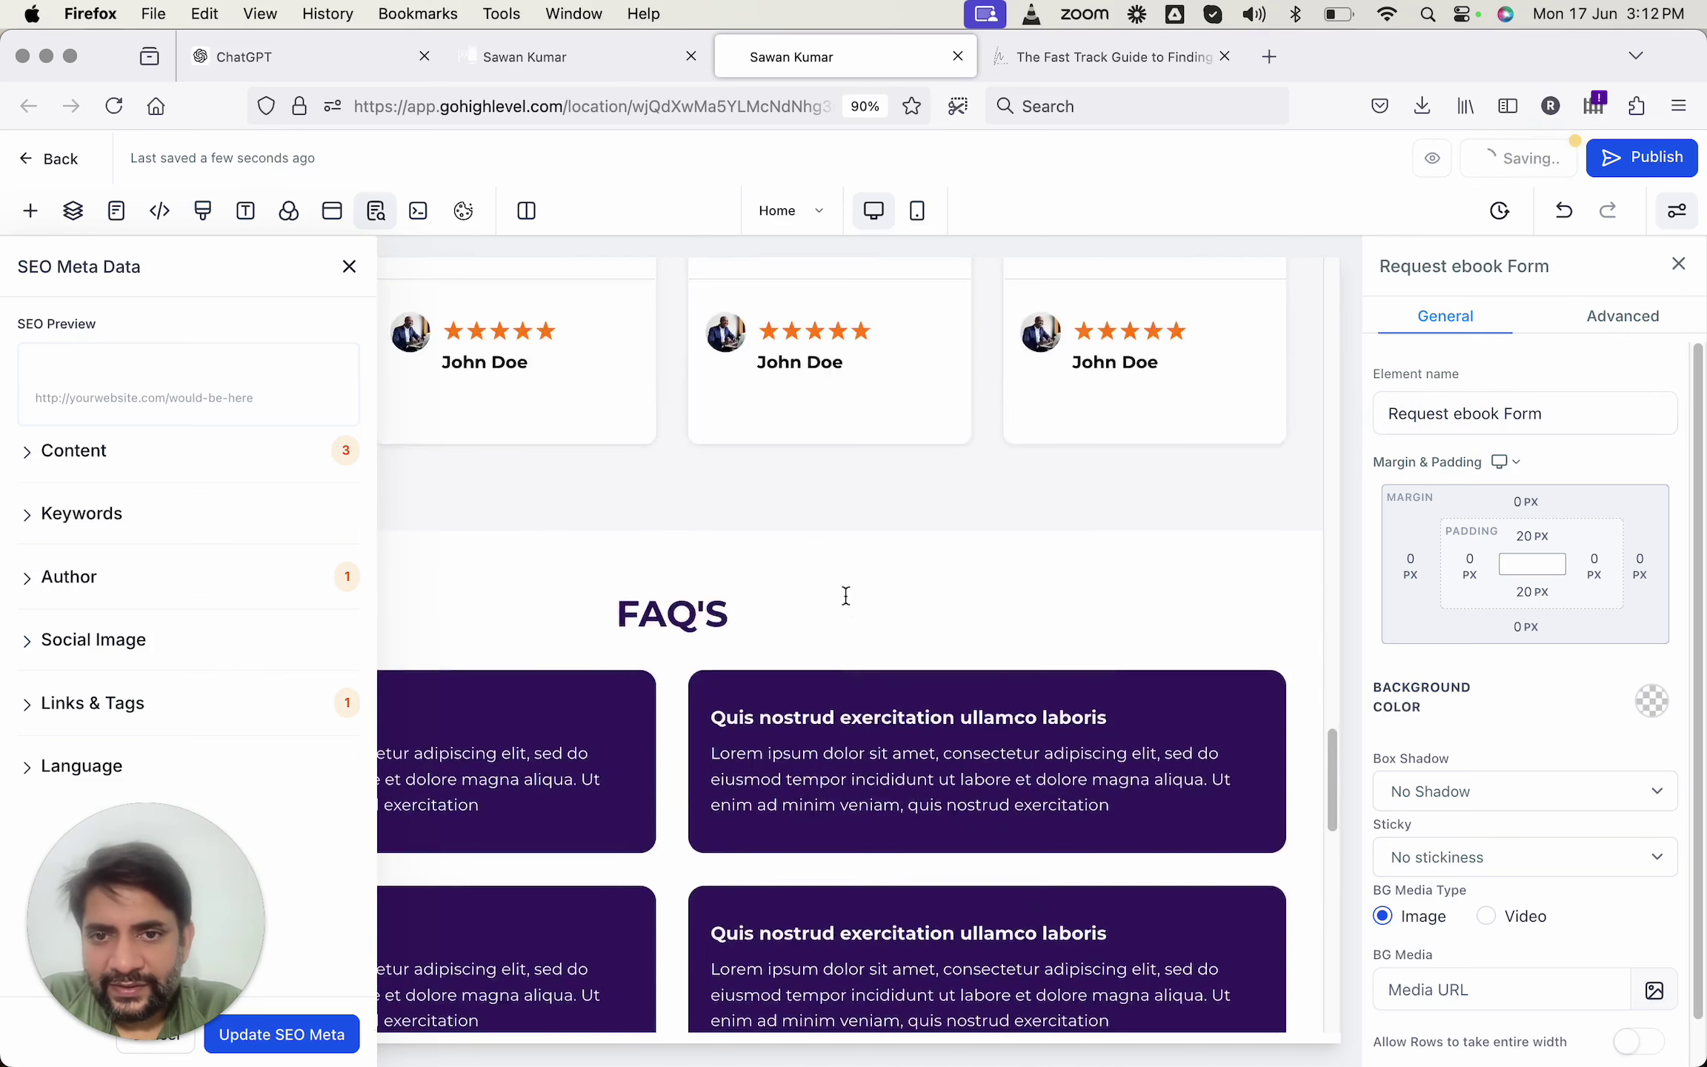
{"action": "scroll", "coordinate": [846, 595], "scroll_direction": "up", "scroll_amount": 10}
{"action": "left_click", "coordinate": [792, 768]}
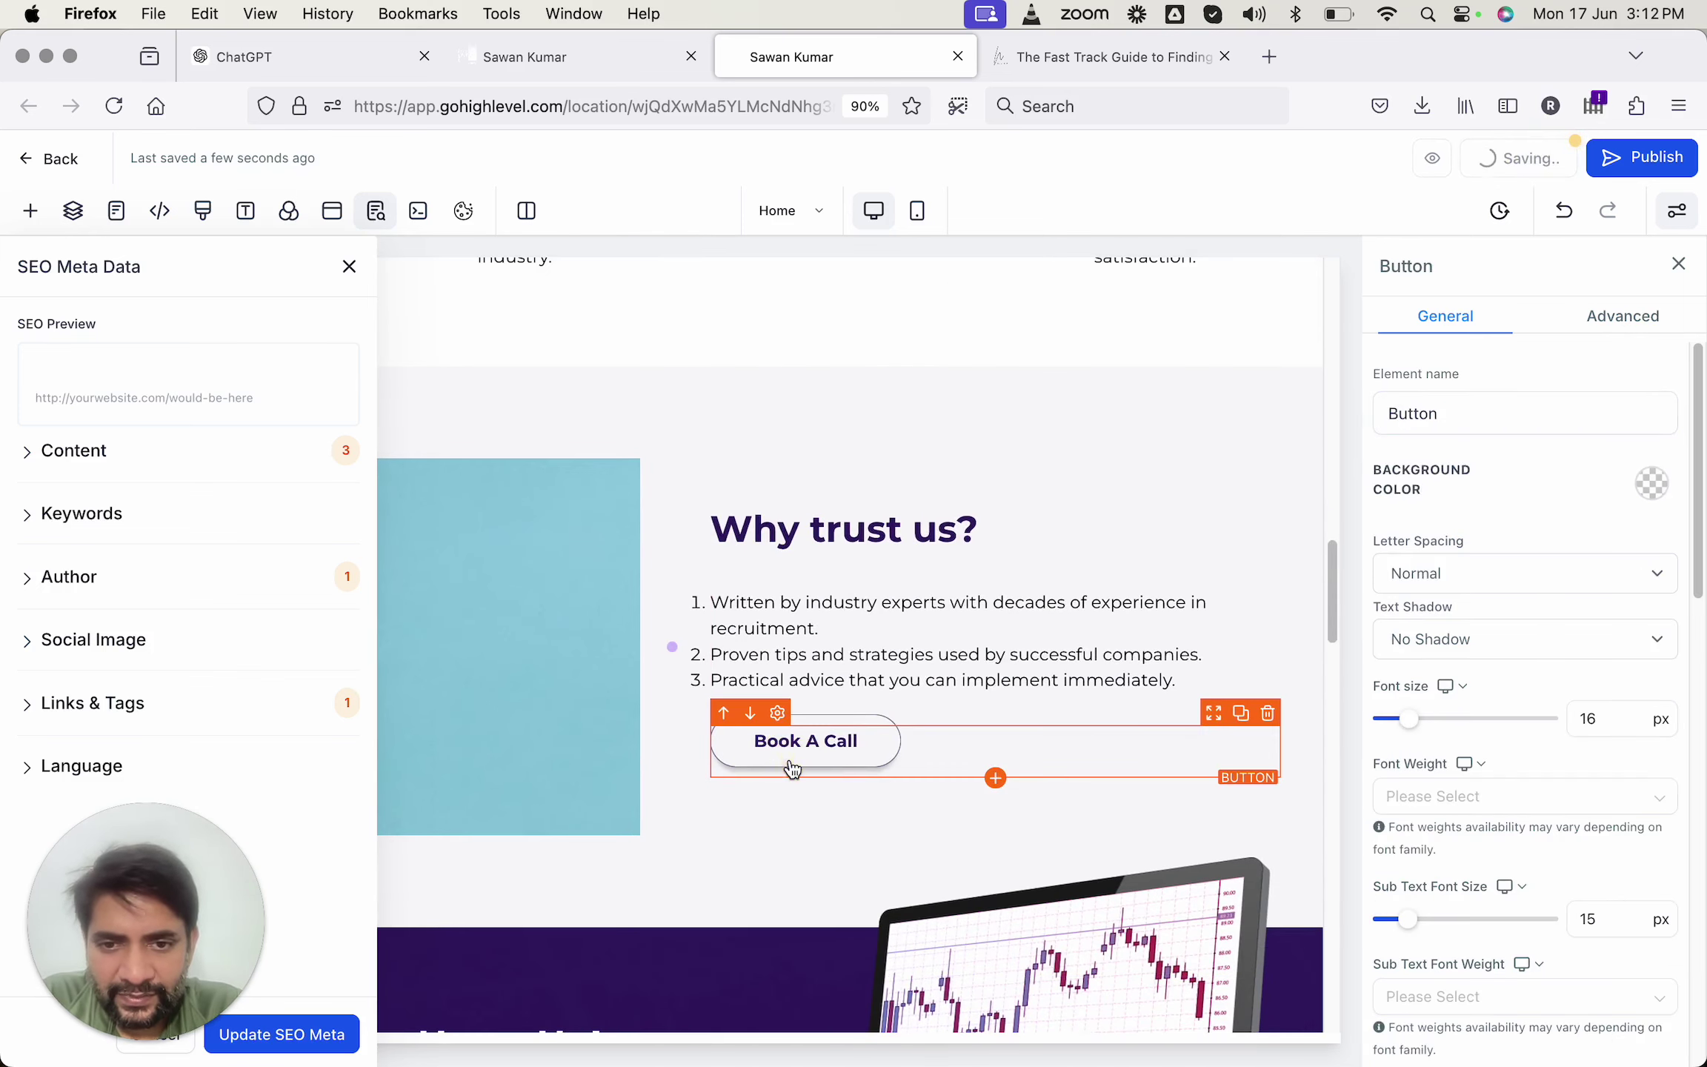
{"action": "scroll", "coordinate": [1372, 602], "scroll_direction": "down", "scroll_amount": 10}
{"action": "left_click", "coordinate": [1472, 952]}
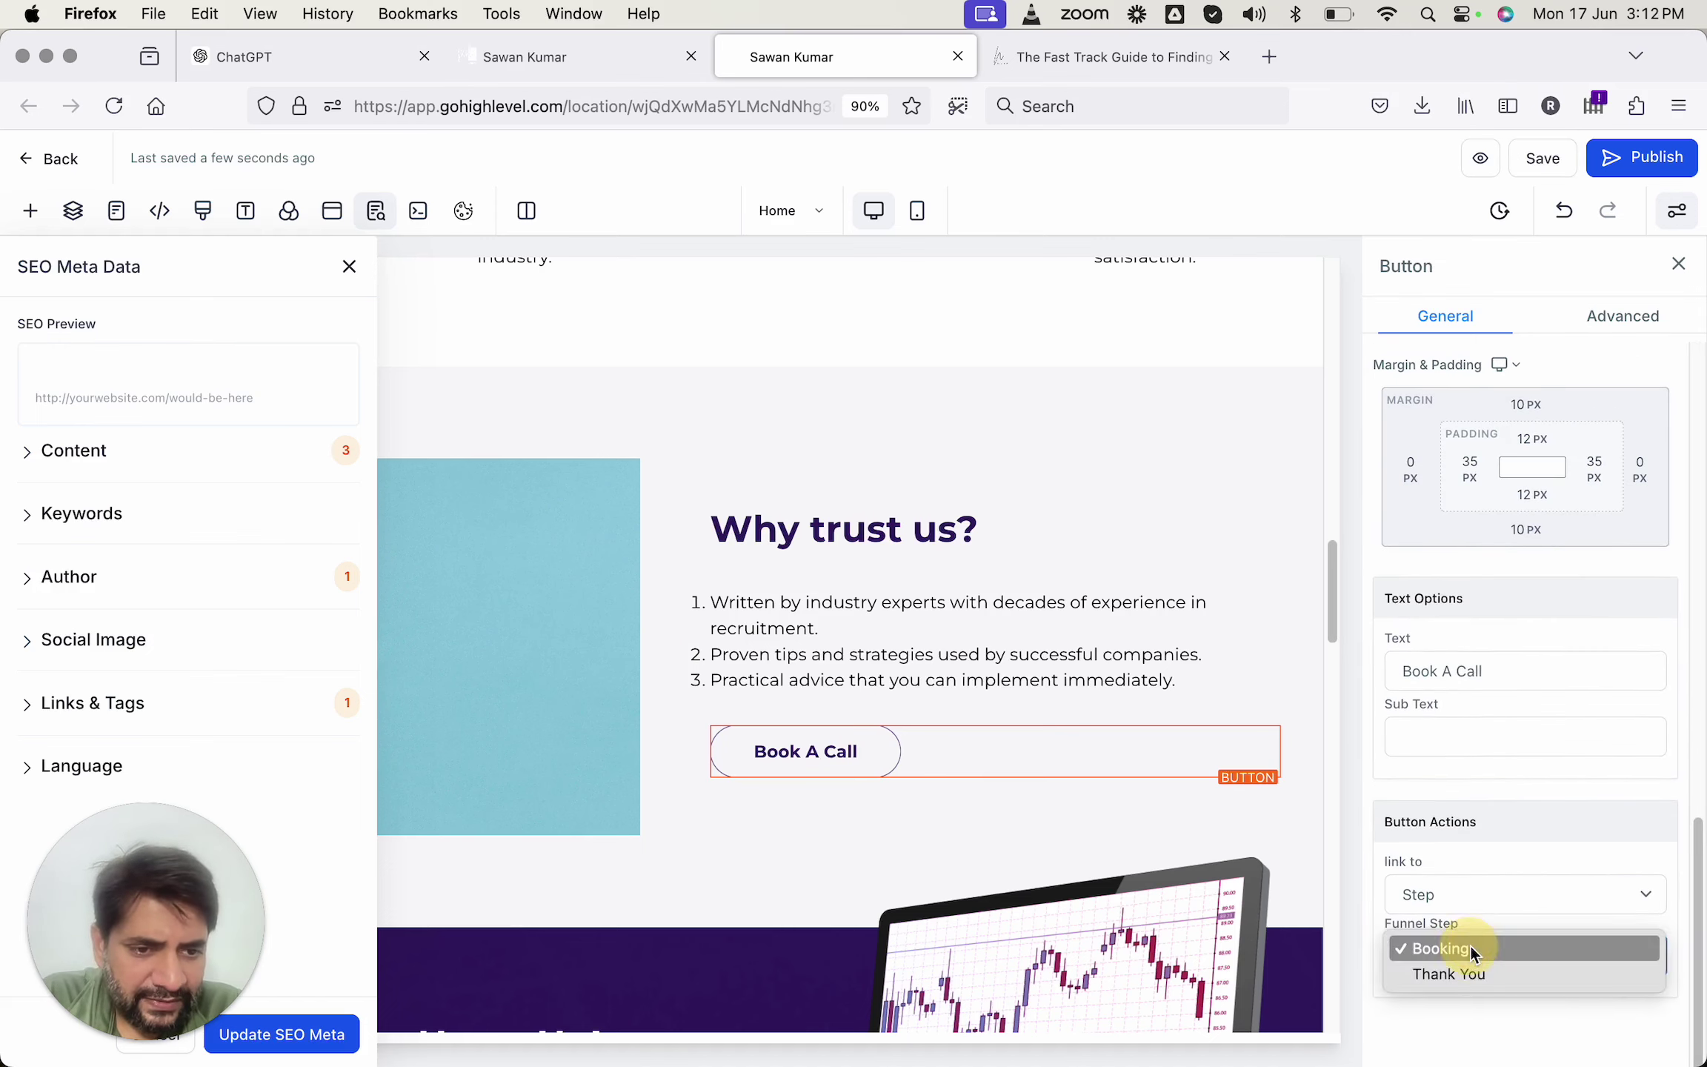
{"action": "left_click", "coordinate": [1470, 947]}
{"action": "left_click", "coordinate": [1470, 896]}
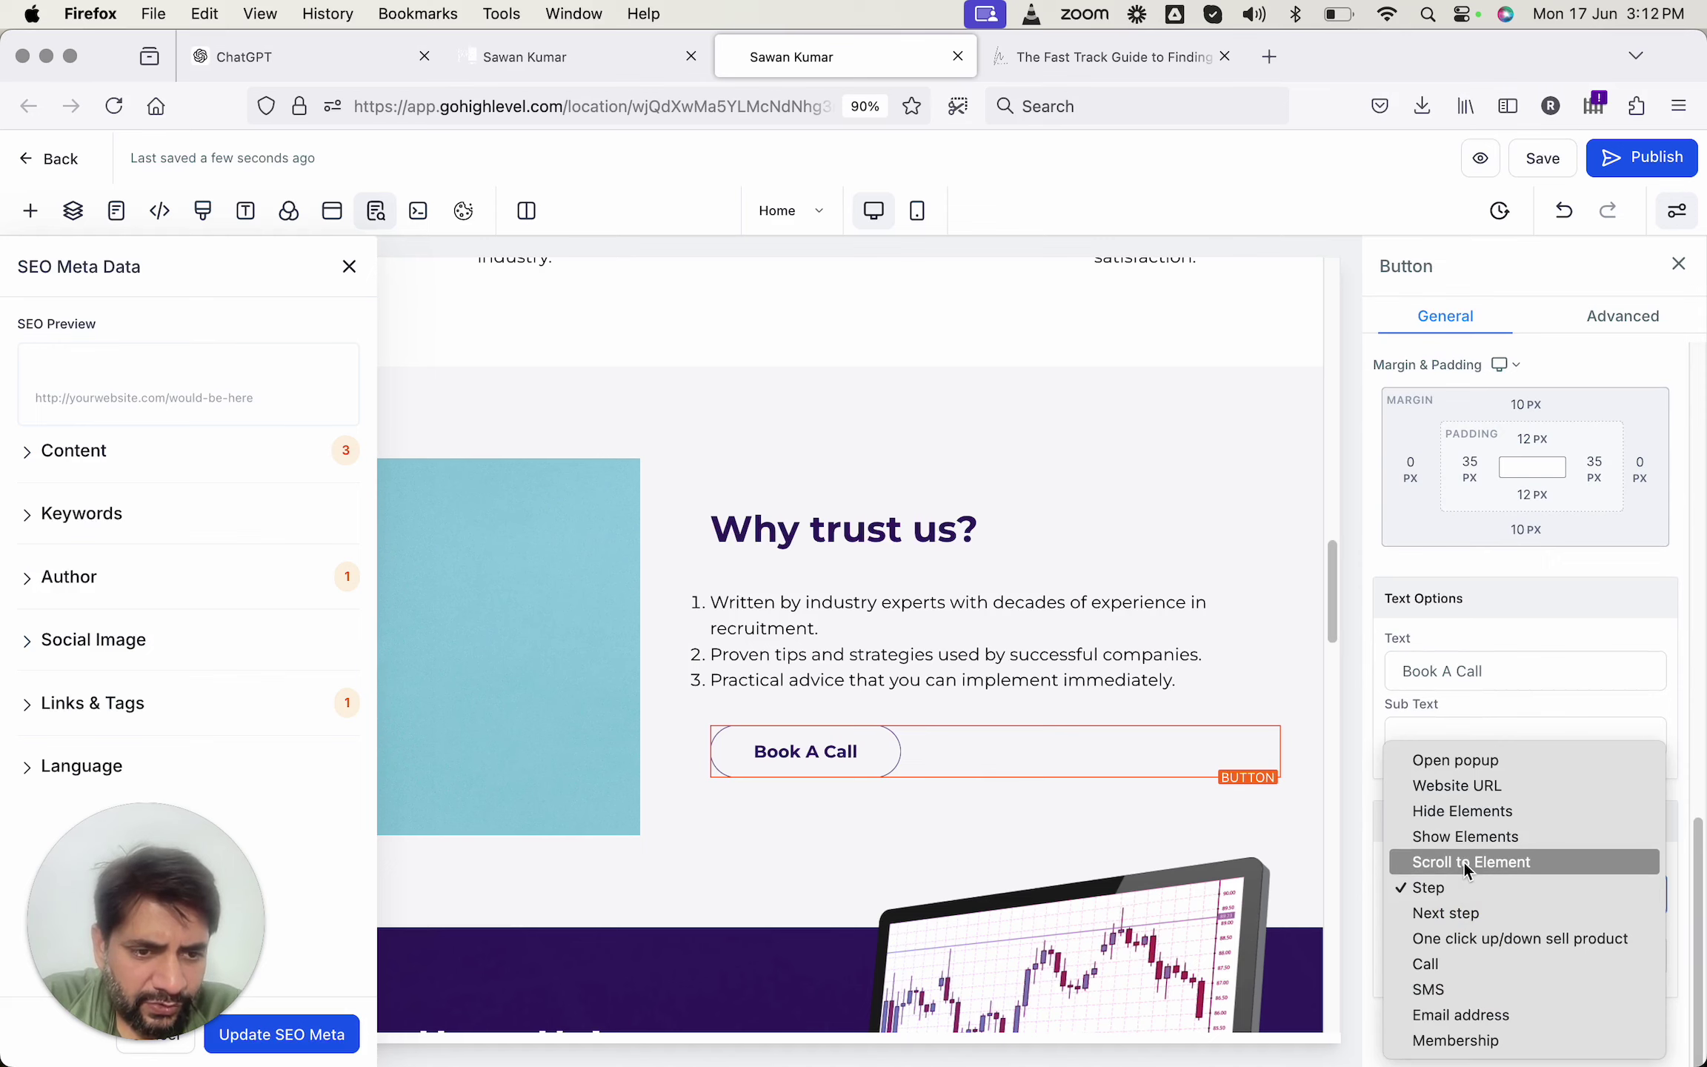
{"action": "left_click", "coordinate": [1464, 864]}
Point the Book A Call button at the Request ebook Form section and save the page.
{"action": "scroll", "coordinate": [1464, 860], "scroll_direction": "down", "scroll_amount": 1}
{"action": "left_click", "coordinate": [1471, 948]}
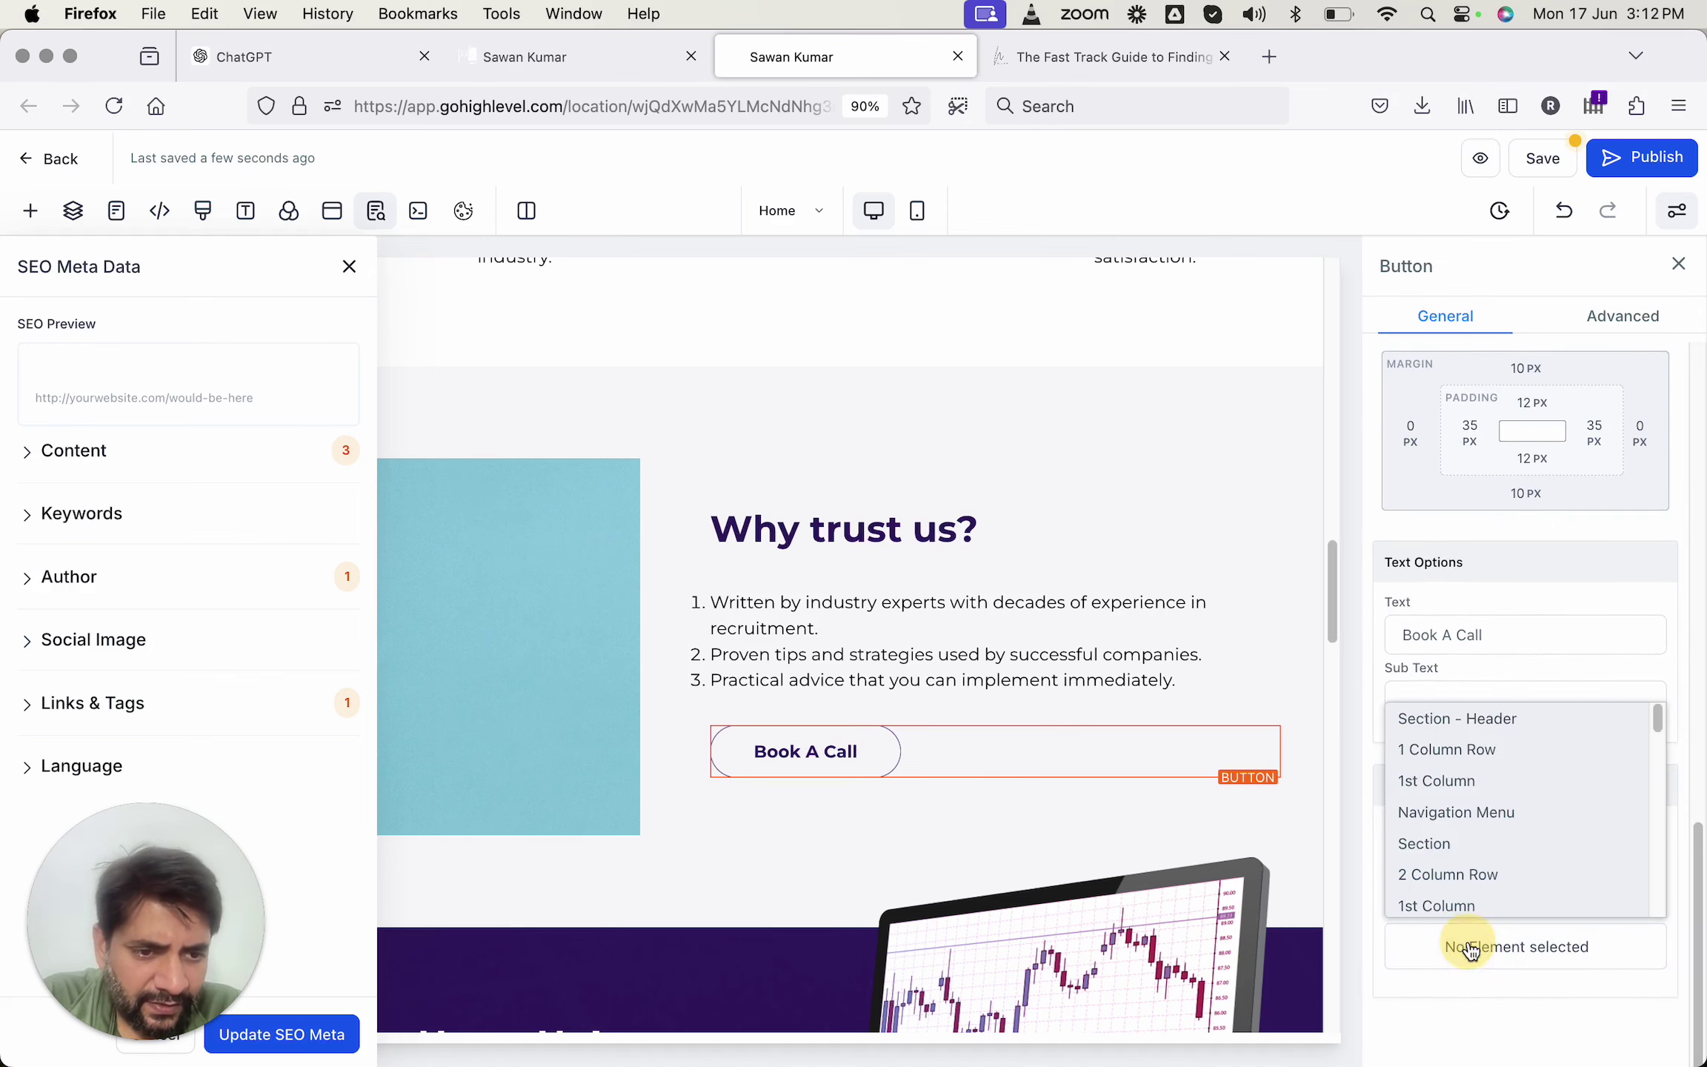
{"action": "scroll", "coordinate": [1459, 786], "scroll_direction": "down", "scroll_amount": 10}
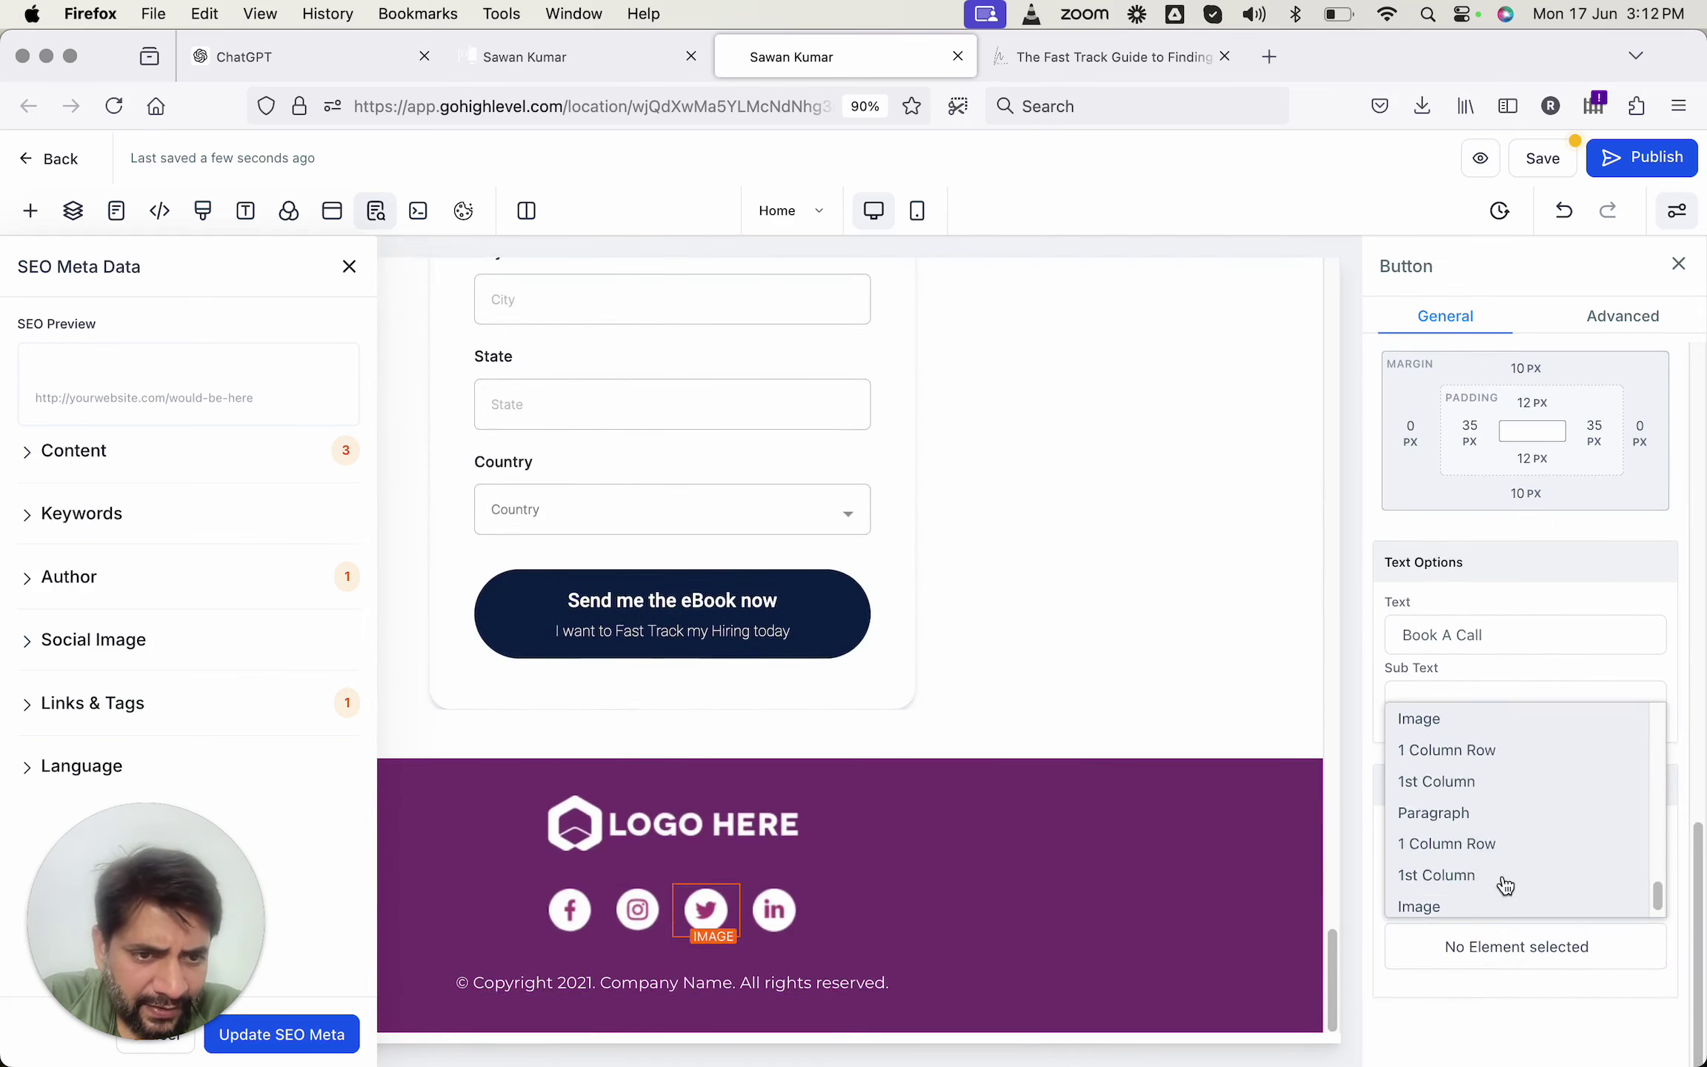
{"action": "scroll", "coordinate": [1497, 770], "scroll_direction": "up", "scroll_amount": 5}
{"action": "left_click", "coordinate": [1474, 745]}
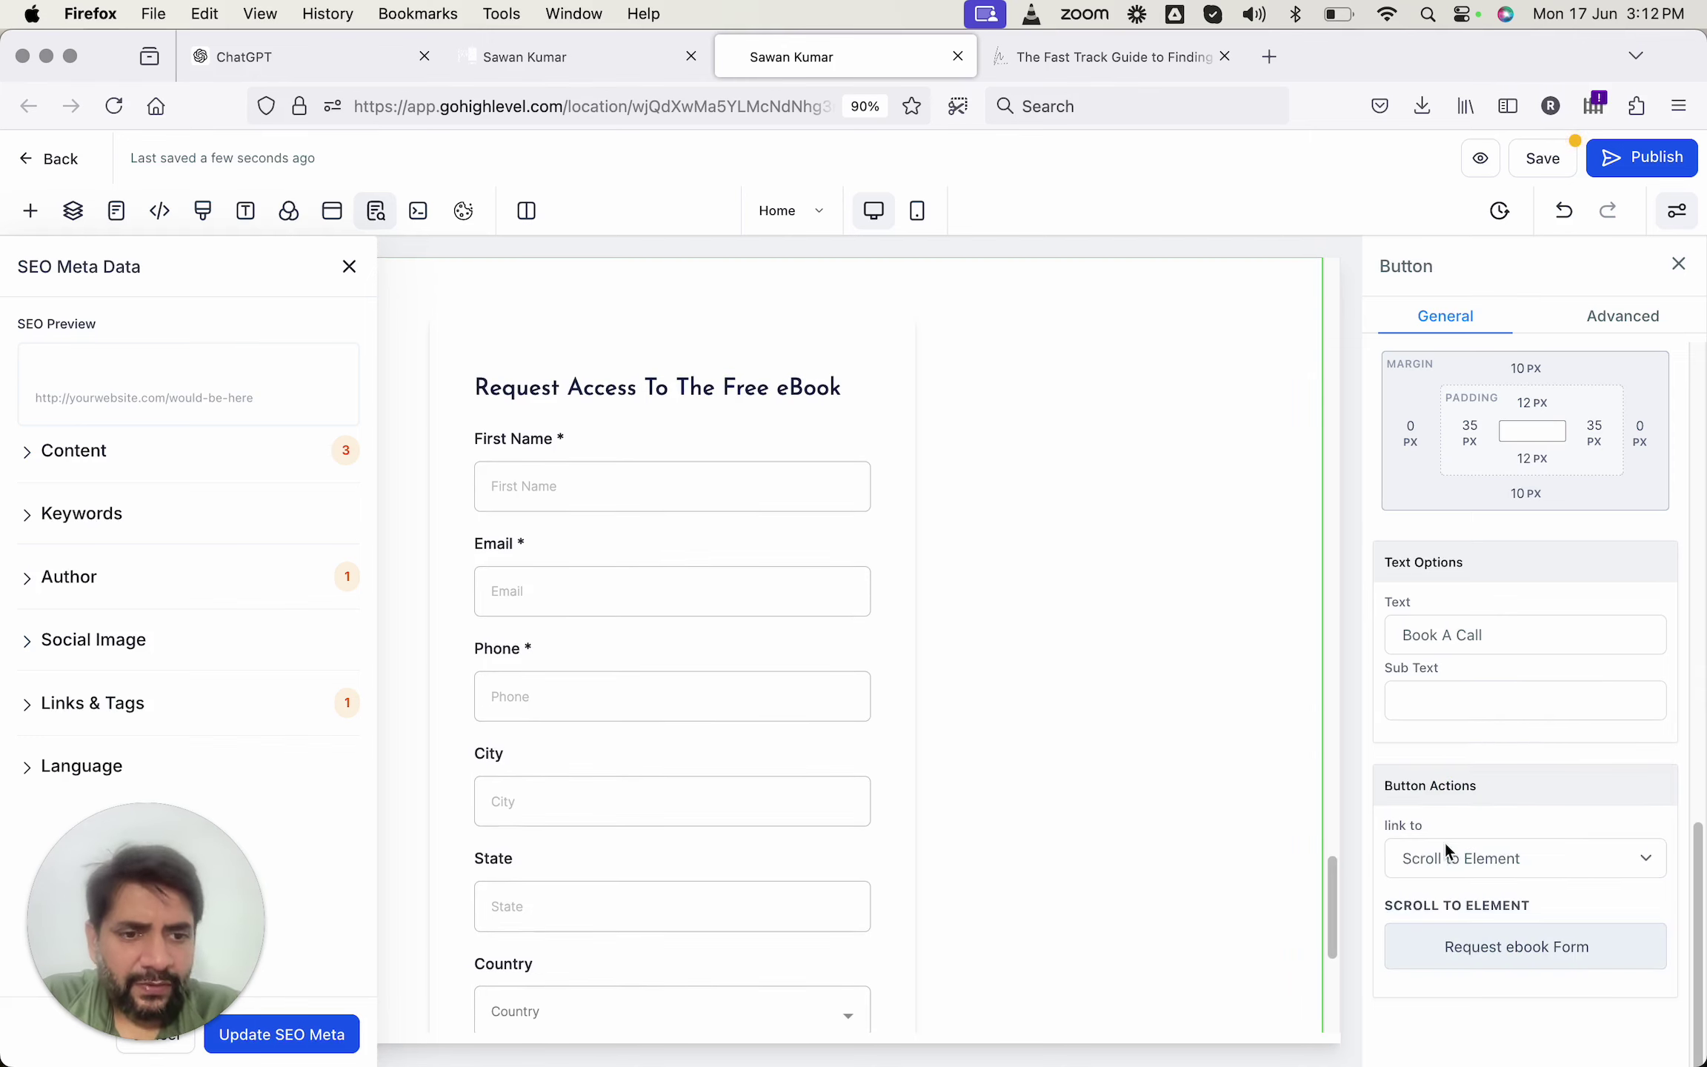
{"action": "left_click", "coordinate": [1545, 158]}
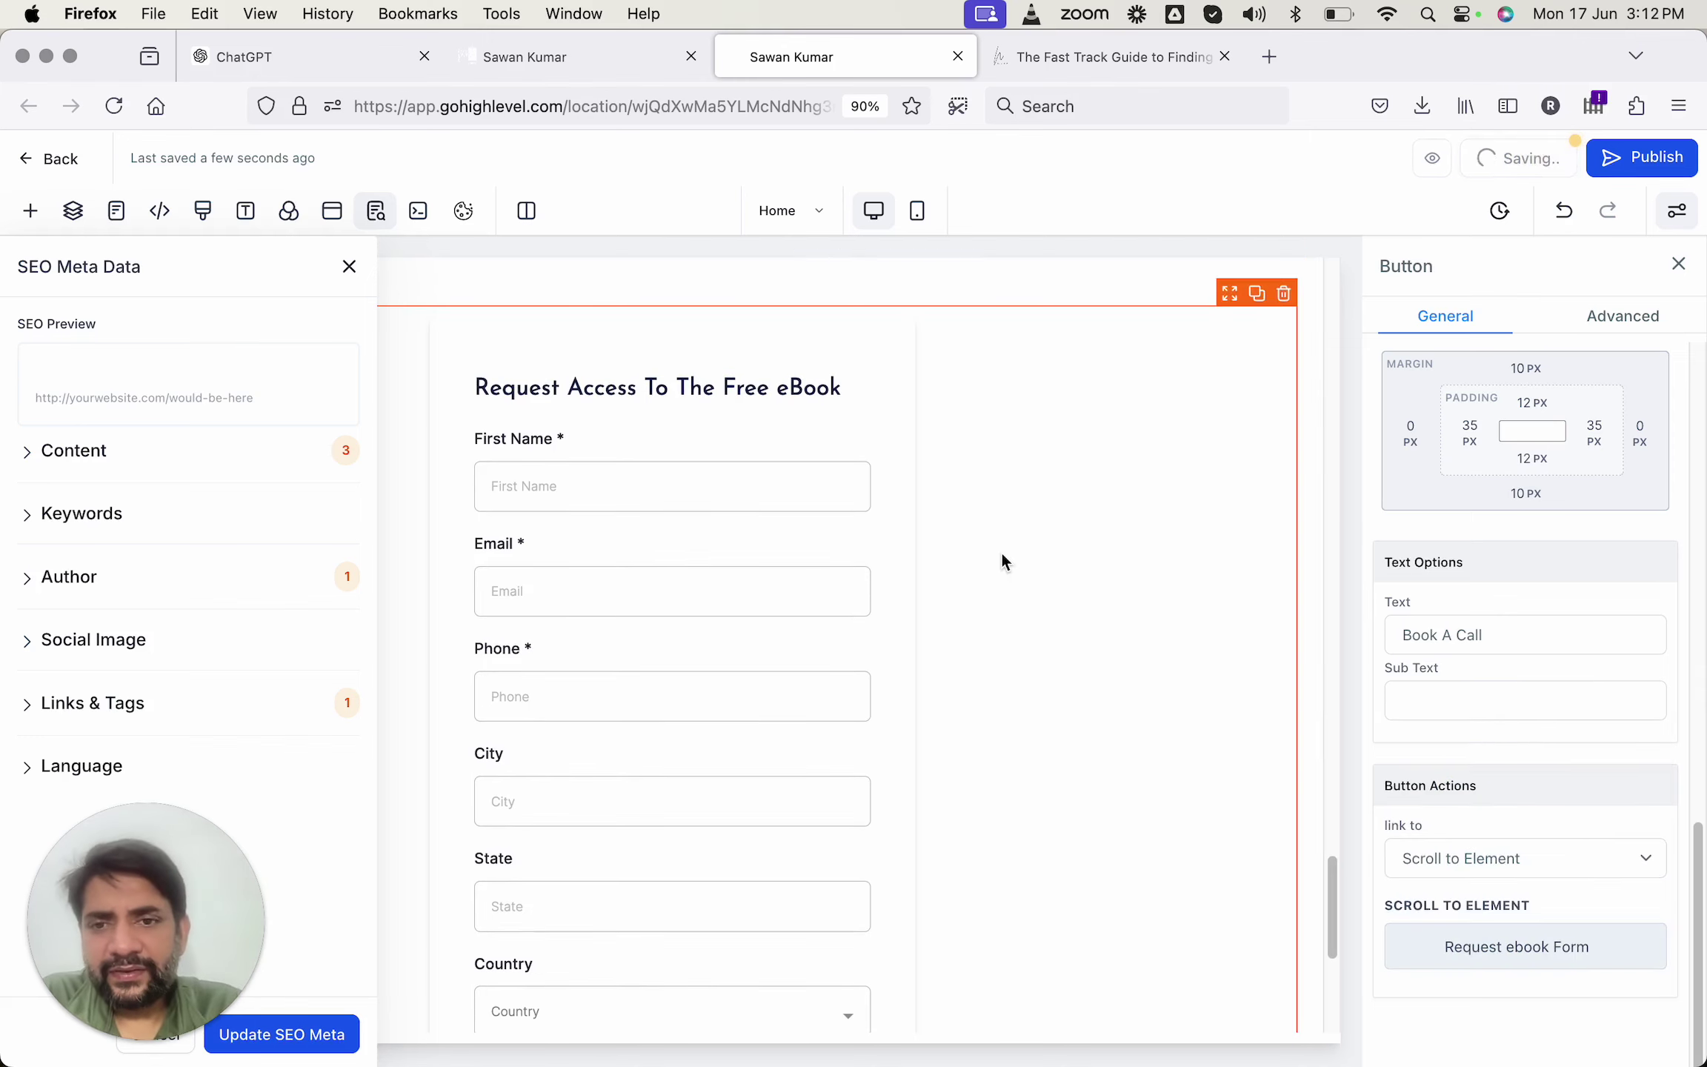
{"action": "scroll", "coordinate": [783, 483], "scroll_direction": "up", "scroll_amount": 15}
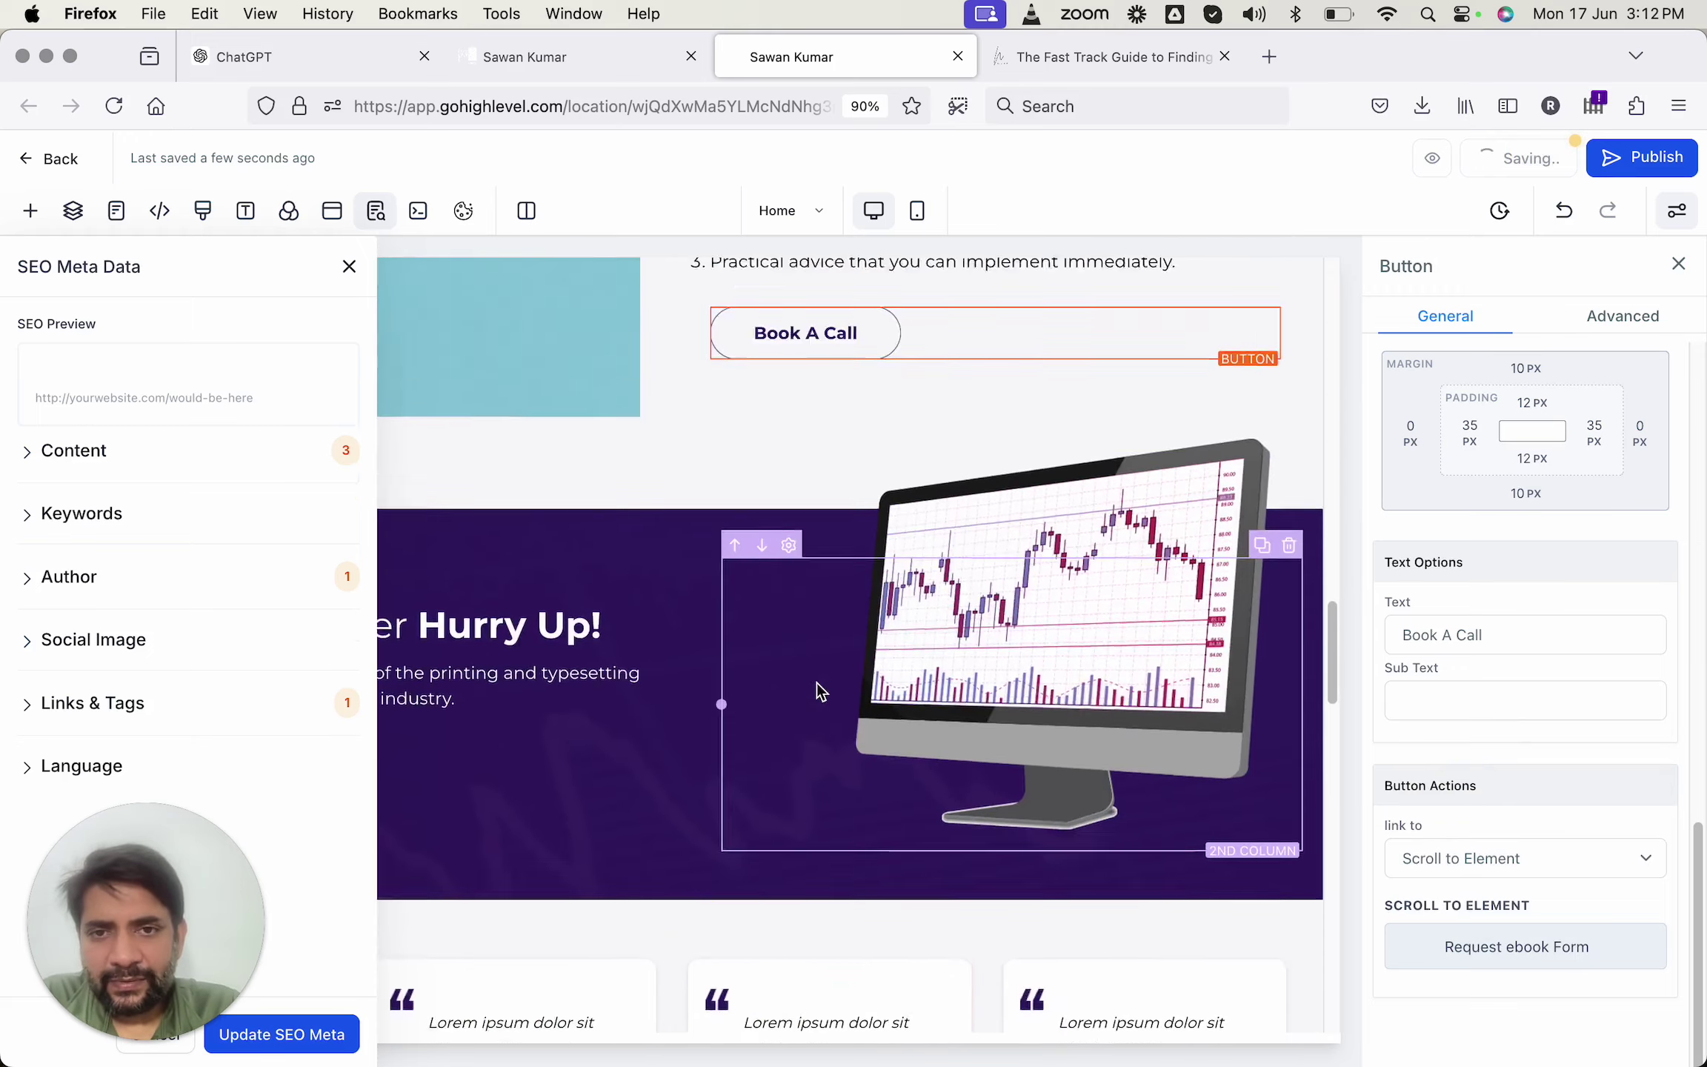
{"action": "scroll", "coordinate": [817, 690], "scroll_direction": "up", "scroll_amount": 3}
{"action": "scroll", "coordinate": [811, 526], "scroll_direction": "down", "scroll_amount": 15}
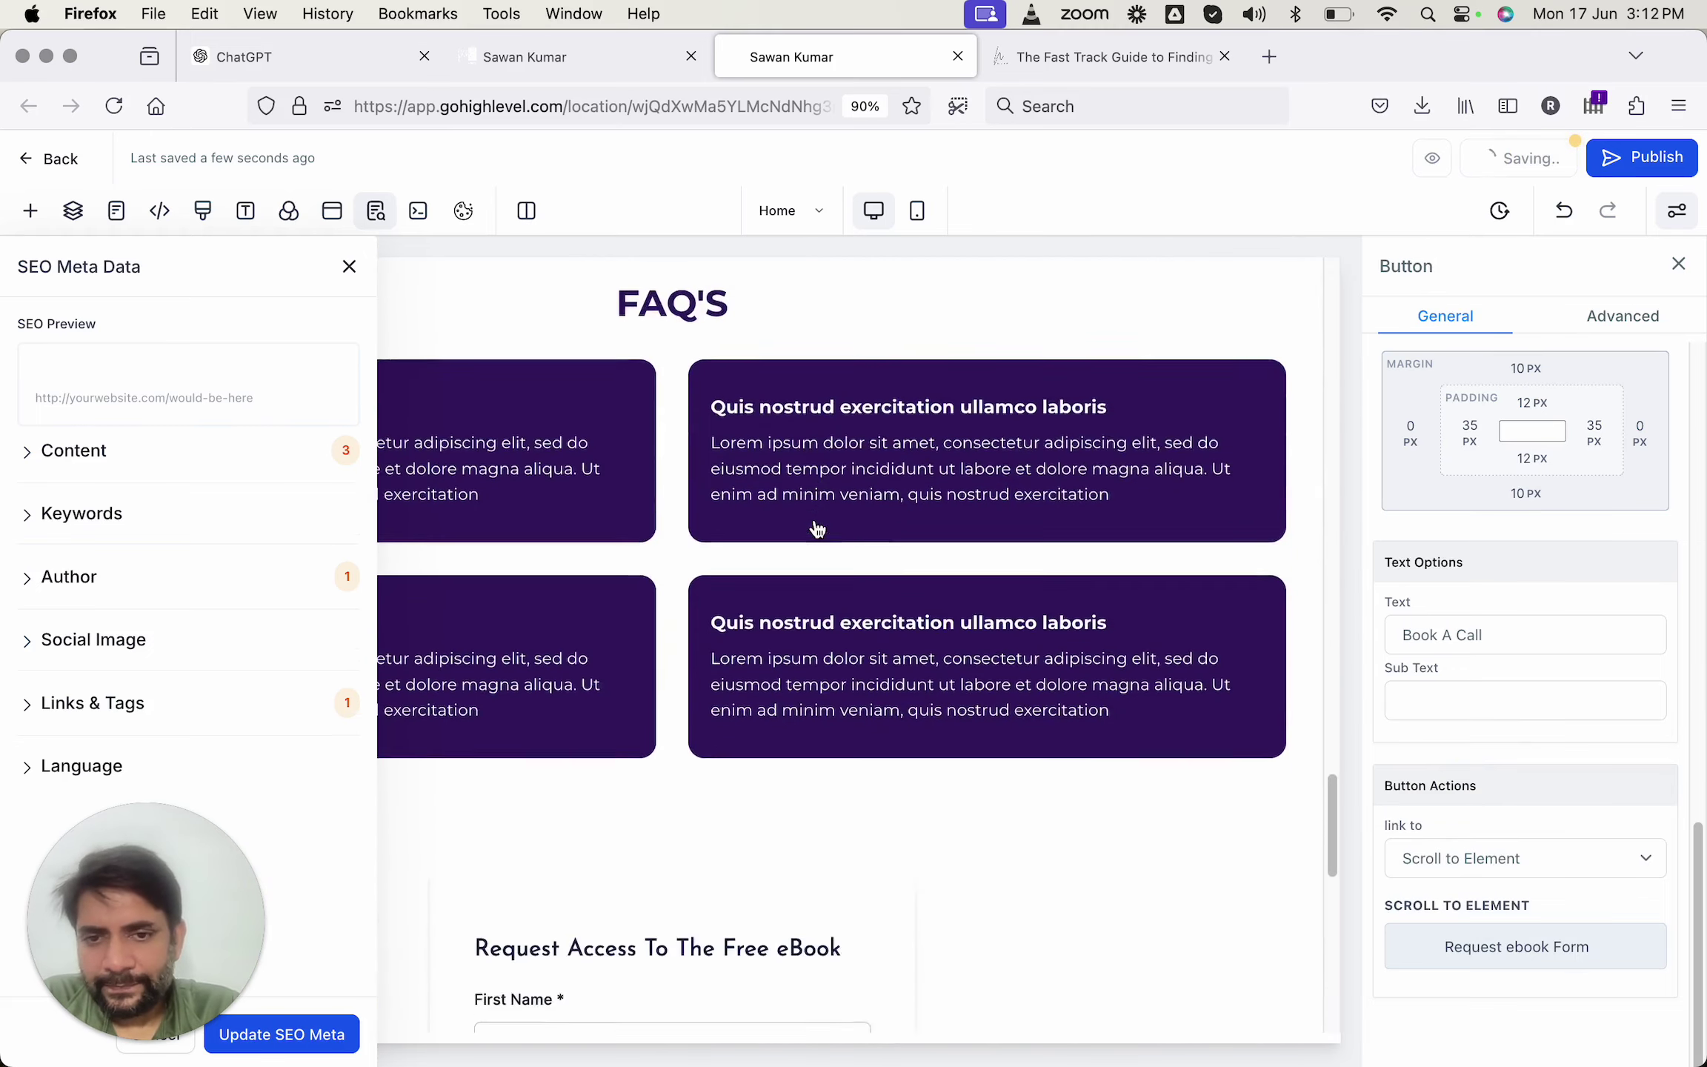
{"action": "scroll", "coordinate": [808, 503], "scroll_direction": "down", "scroll_amount": 6}
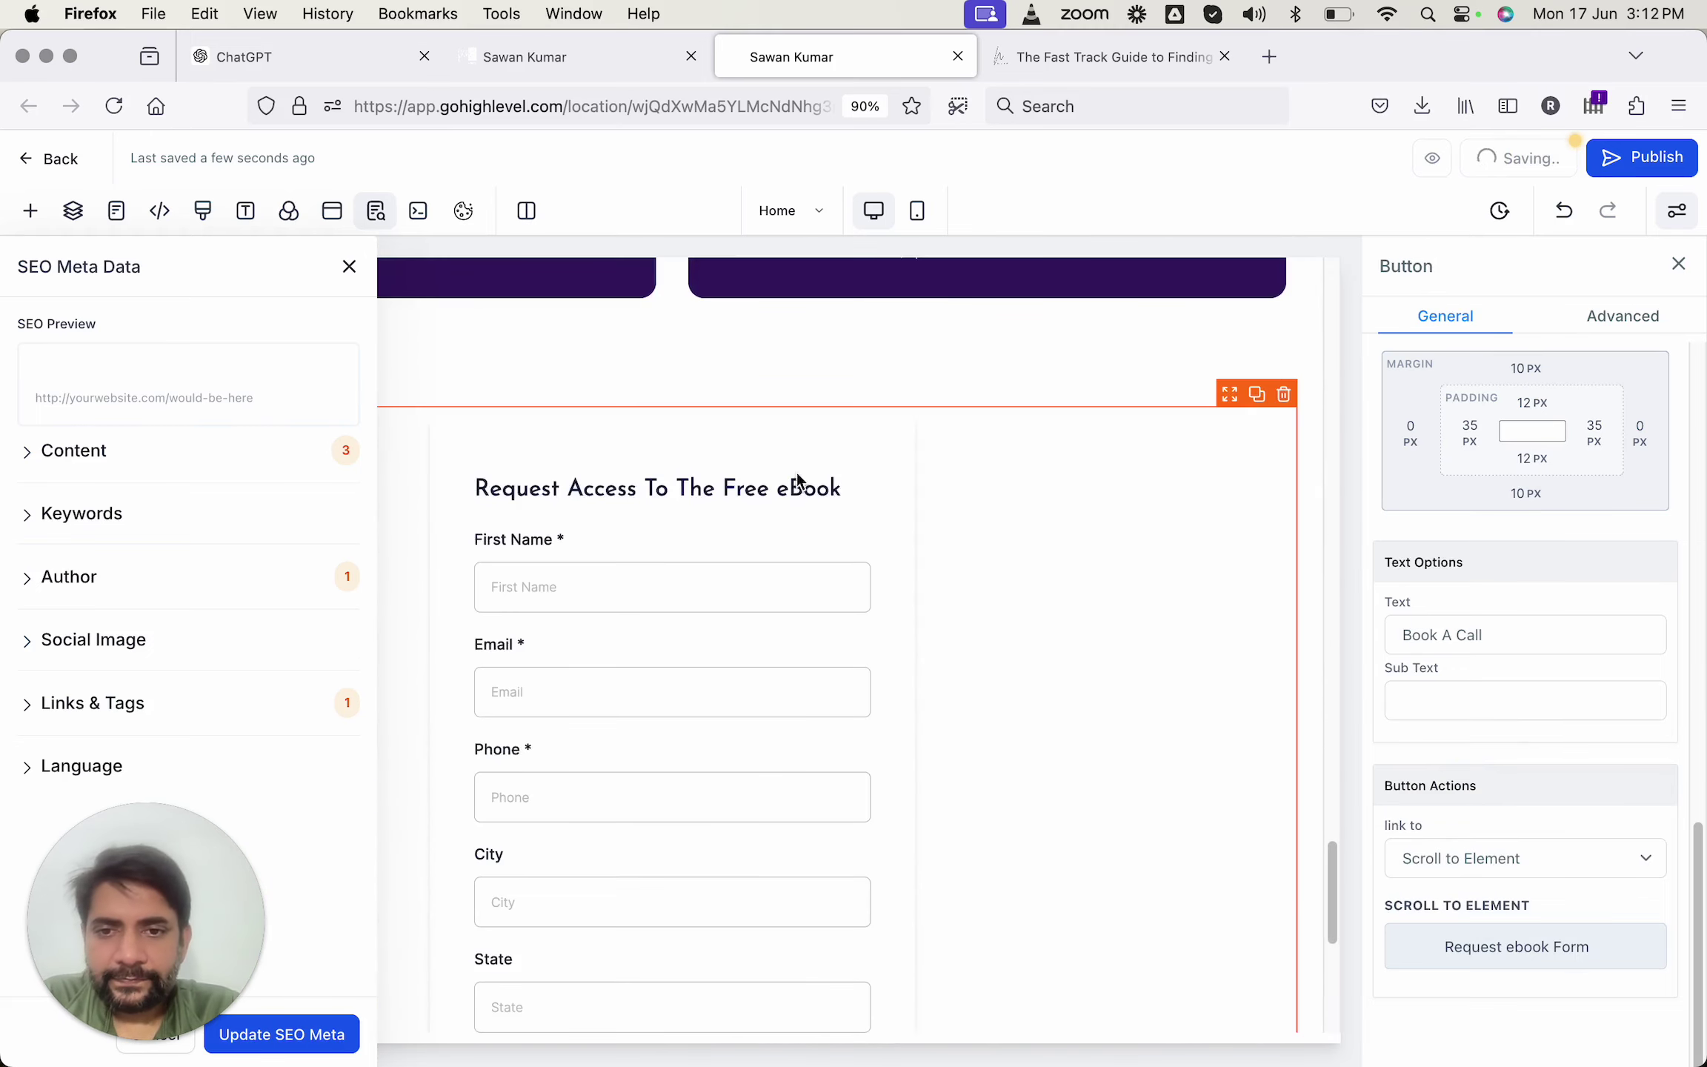
Go to Automation and create a new workflow from scratch.
{"action": "left_click", "coordinate": [585, 64]}
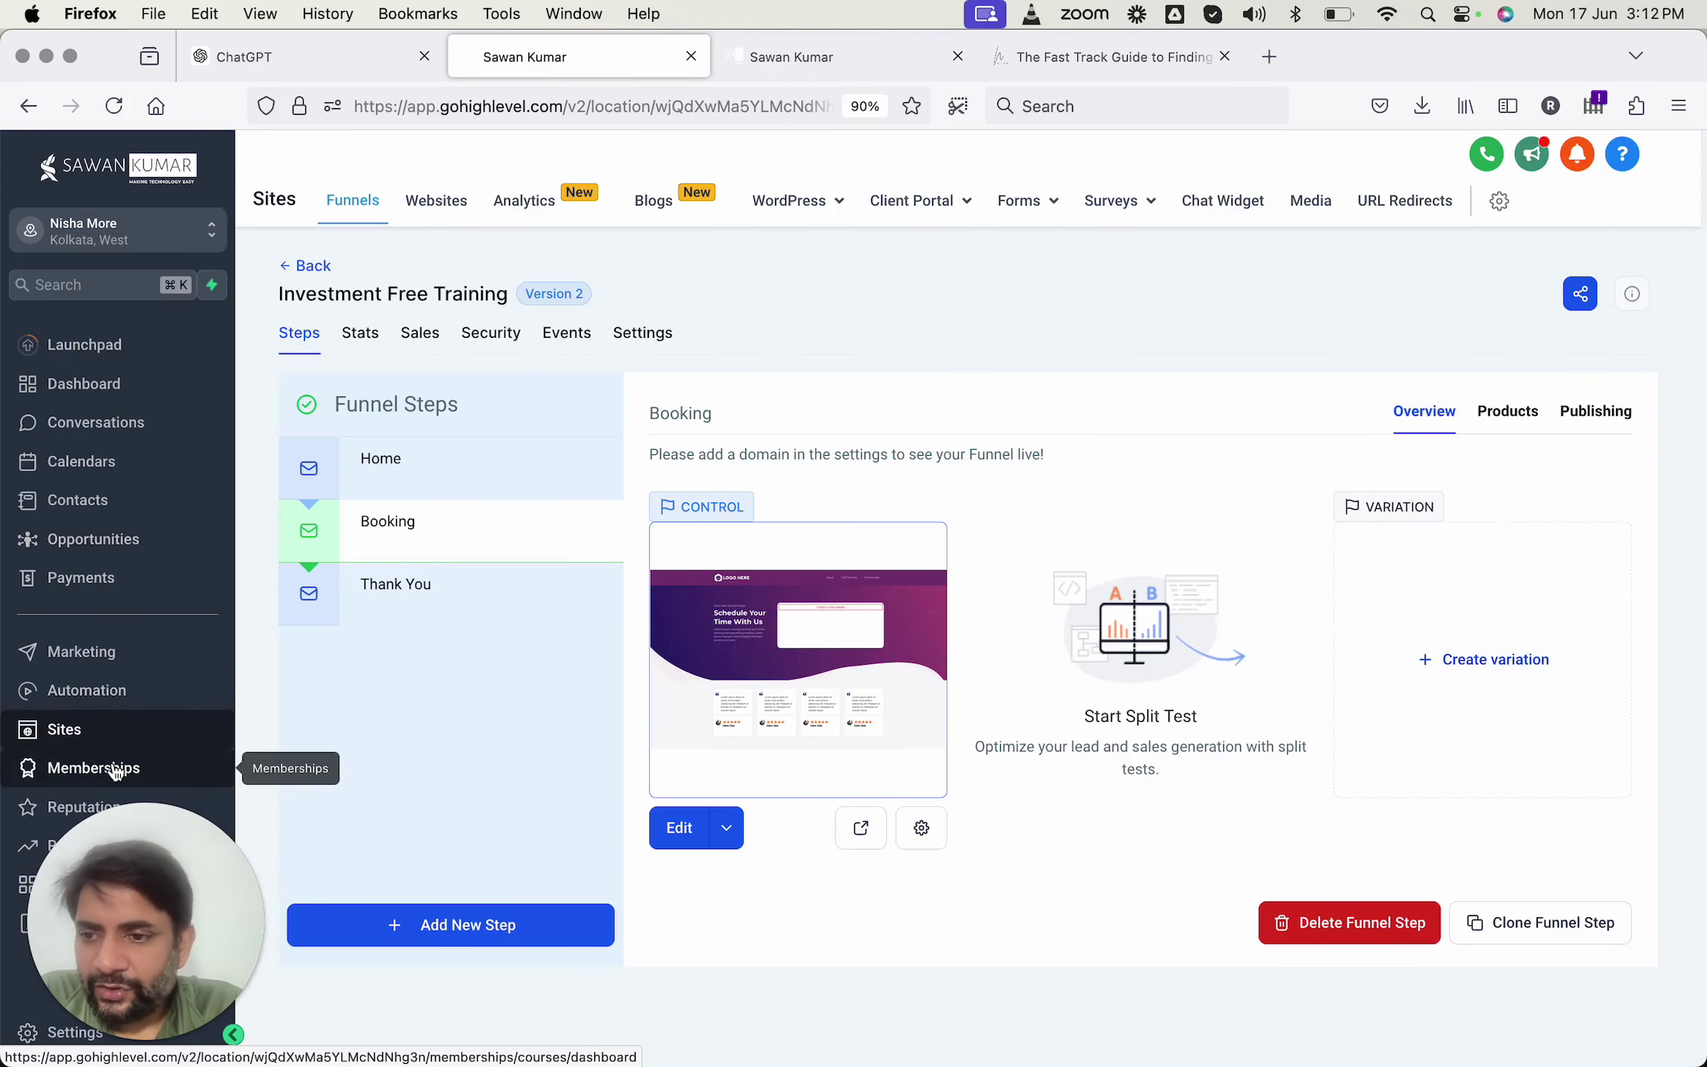
{"action": "left_click", "coordinate": [103, 693]}
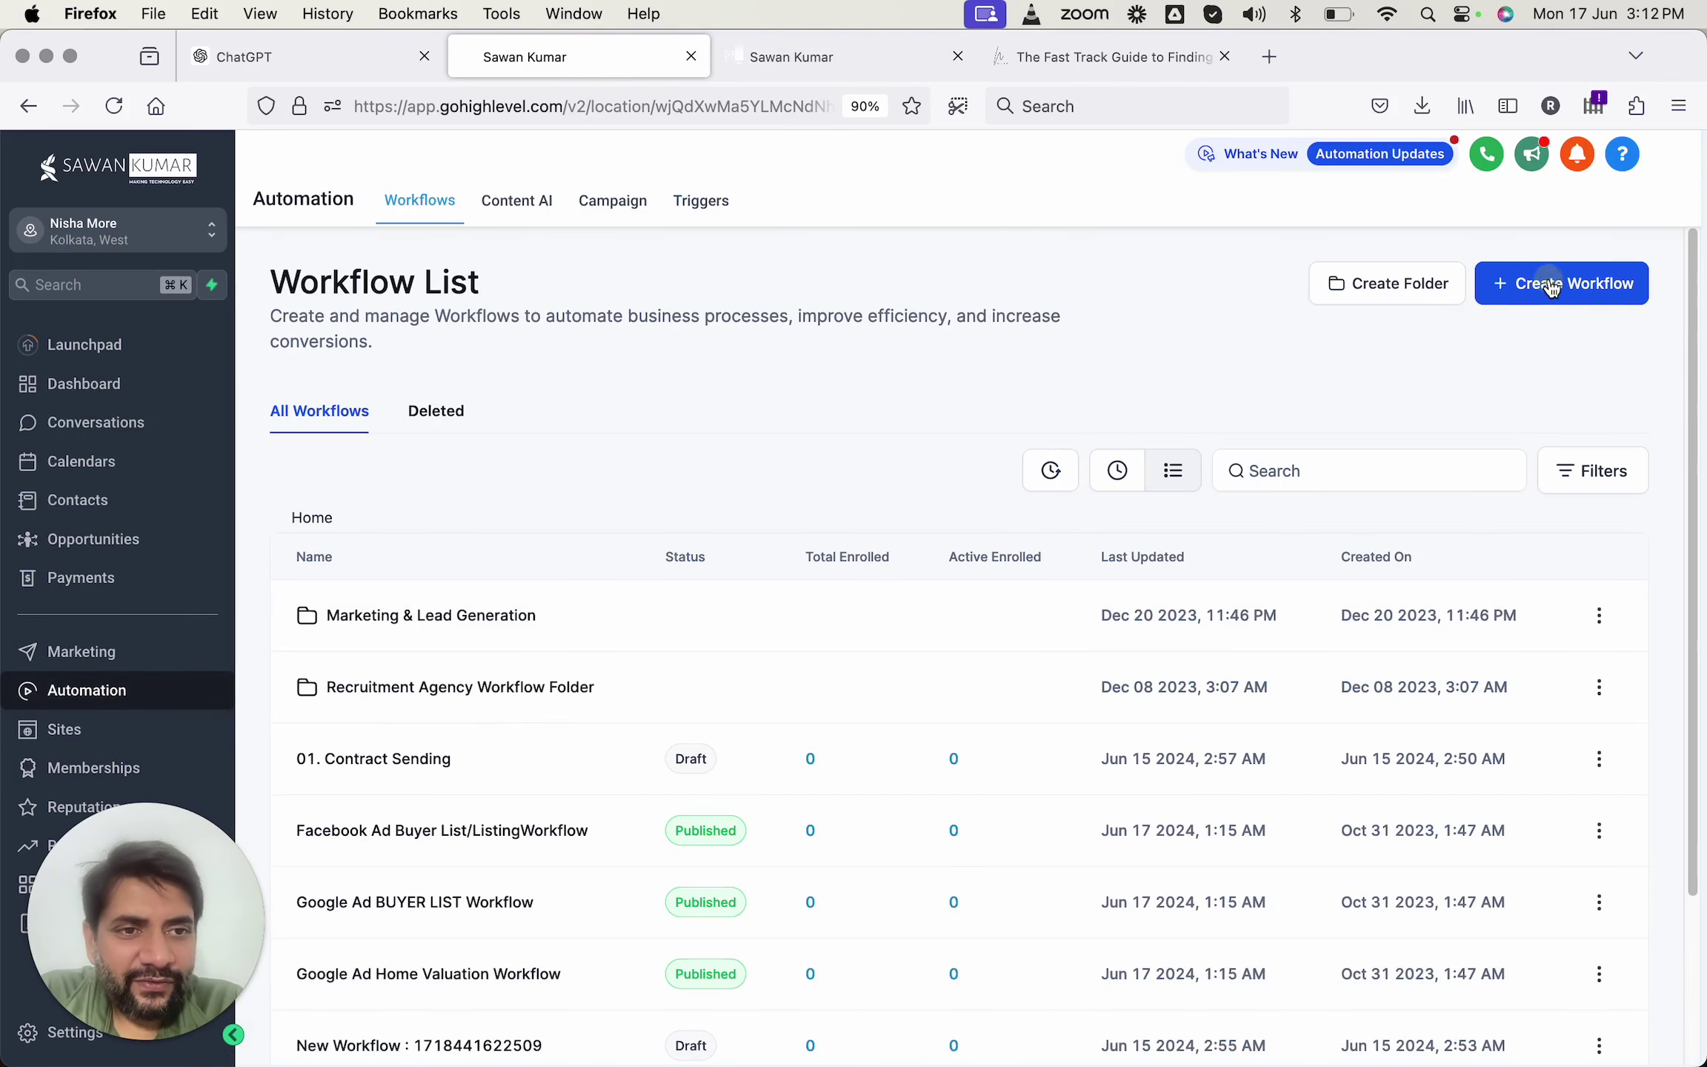
{"action": "left_click", "coordinate": [1552, 287]}
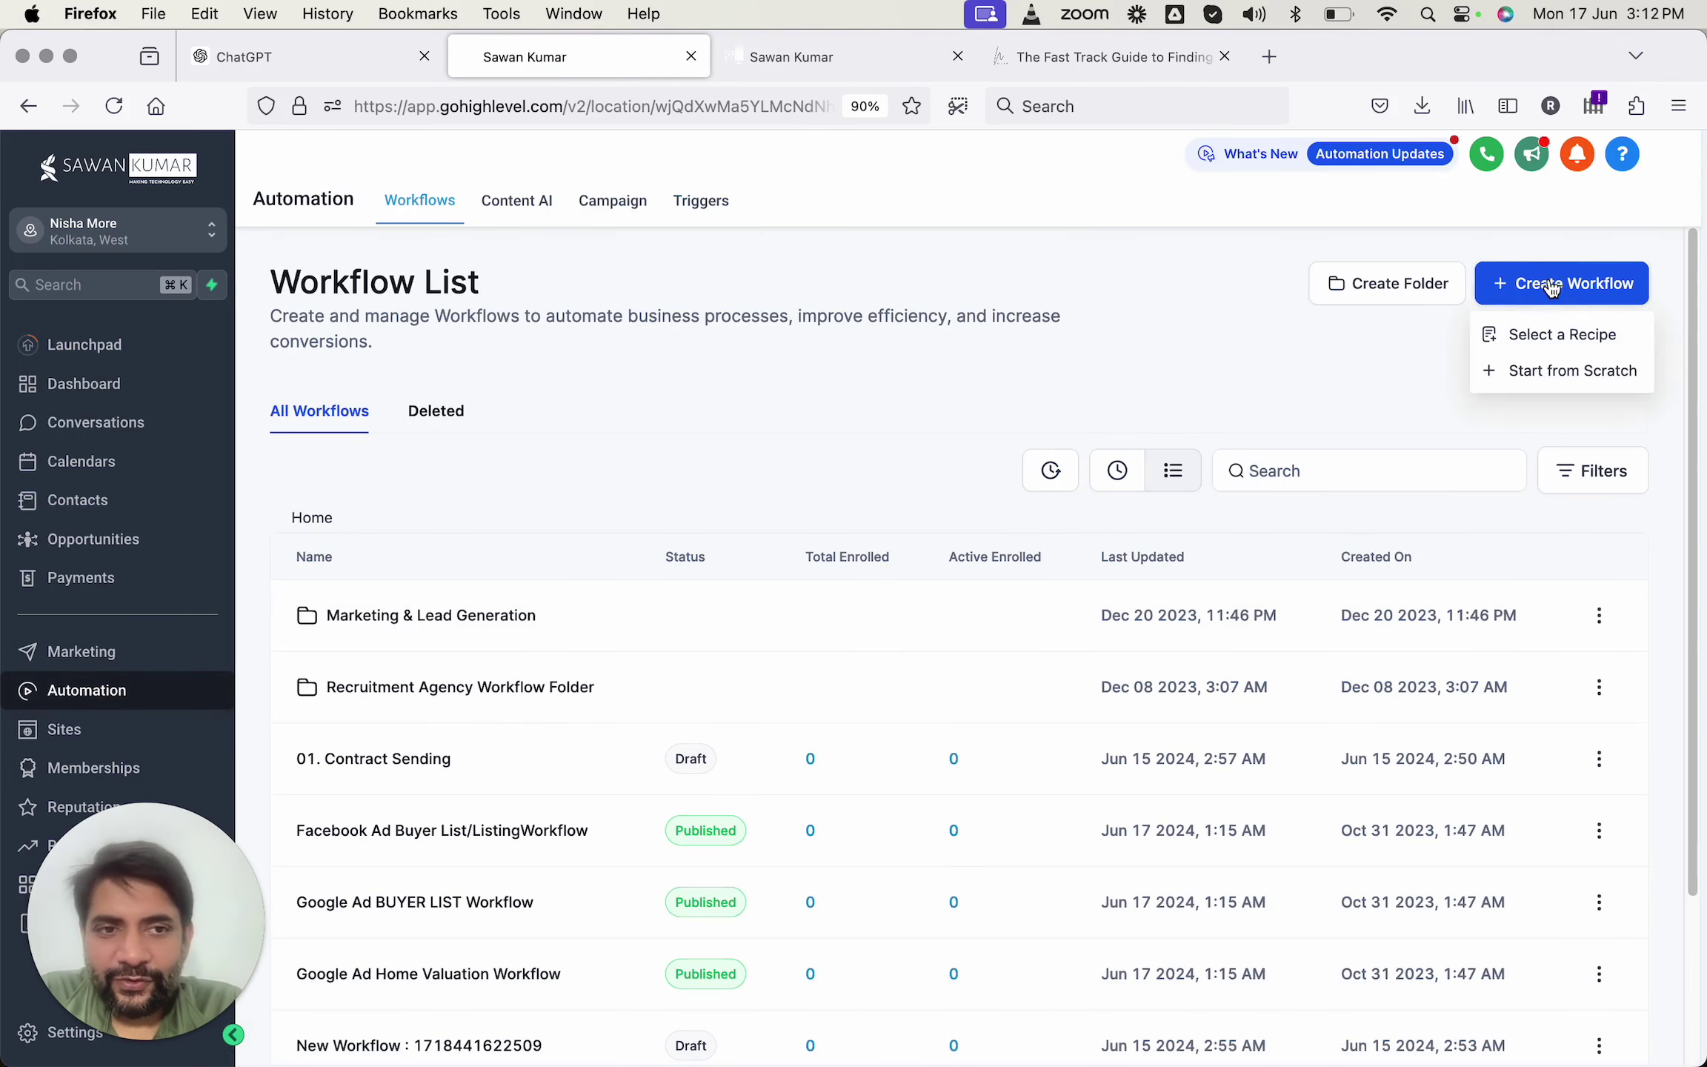
{"action": "left_click", "coordinate": [1517, 371]}
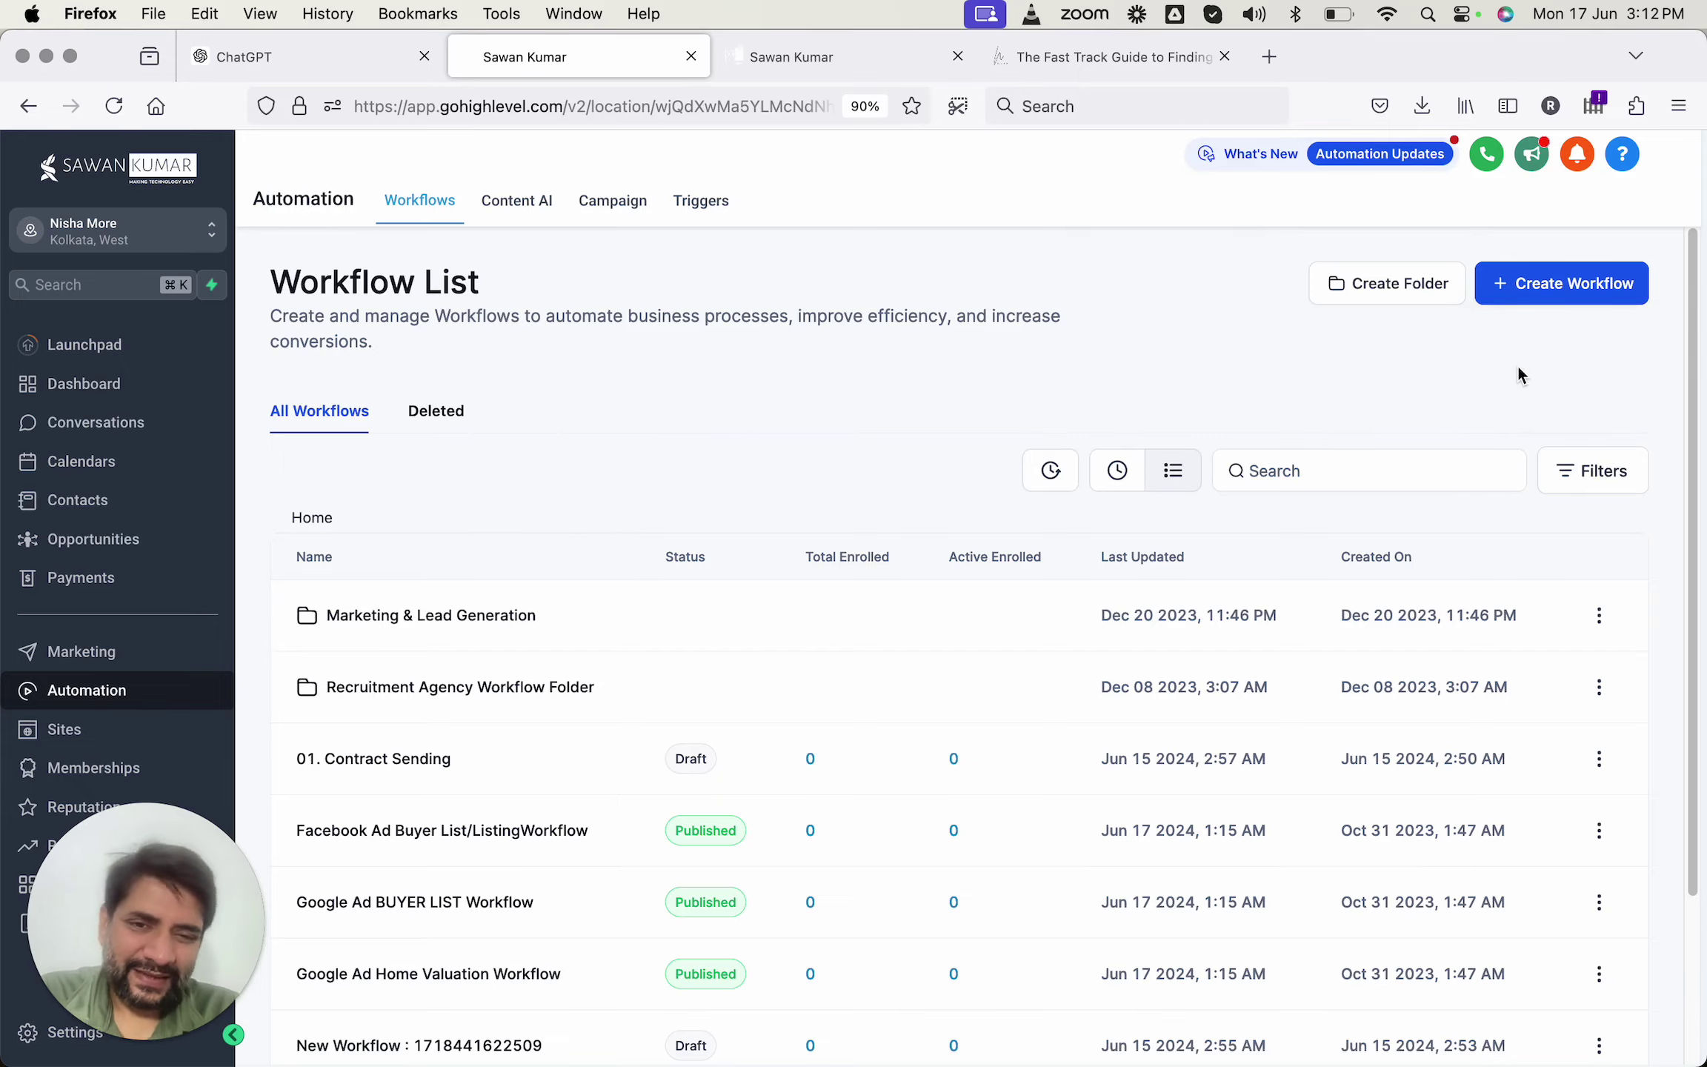
{"action": "left_click", "coordinate": [326, 61]}
Review ChatGPT's reply and copy the phrase '7-day email sequence' before returning to the workflow.
{"action": "scroll", "coordinate": [892, 484], "scroll_direction": "up", "scroll_amount": 10}
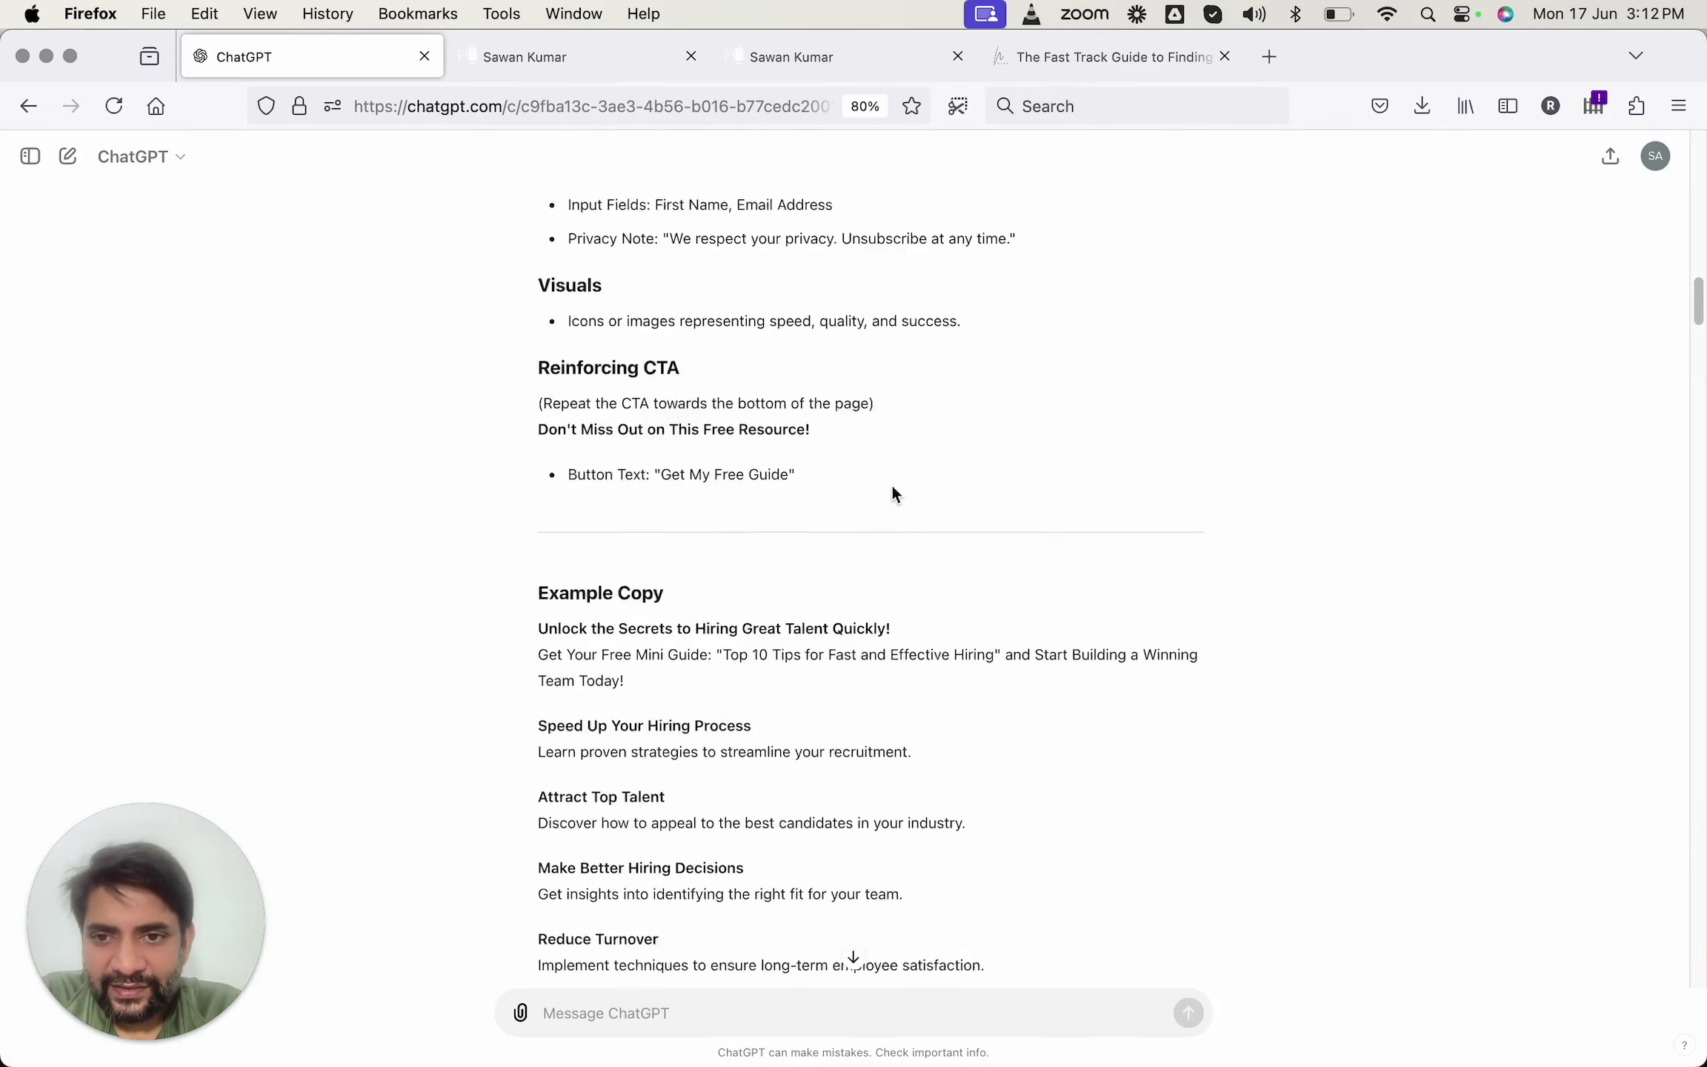
{"action": "scroll", "coordinate": [892, 489], "scroll_direction": "down", "scroll_amount": 15}
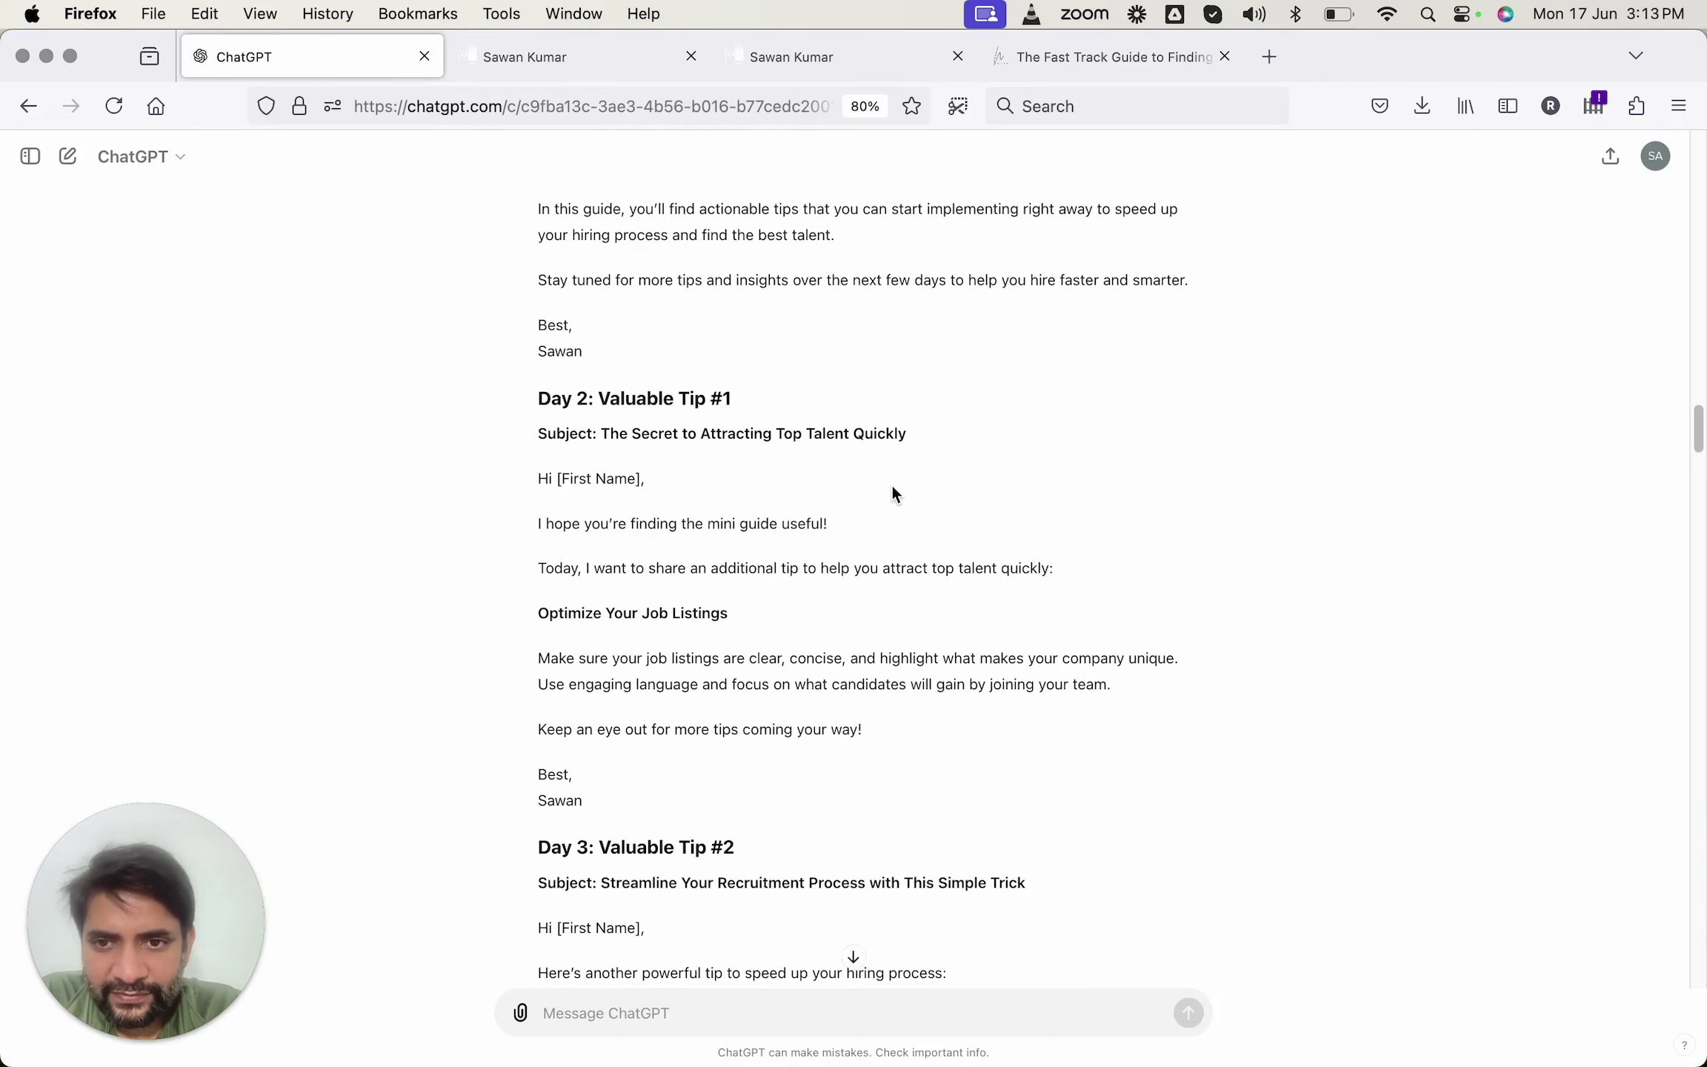
{"action": "scroll", "coordinate": [892, 495], "scroll_direction": "up", "scroll_amount": 10}
{"action": "scroll", "coordinate": [892, 495], "scroll_direction": "down", "scroll_amount": 3}
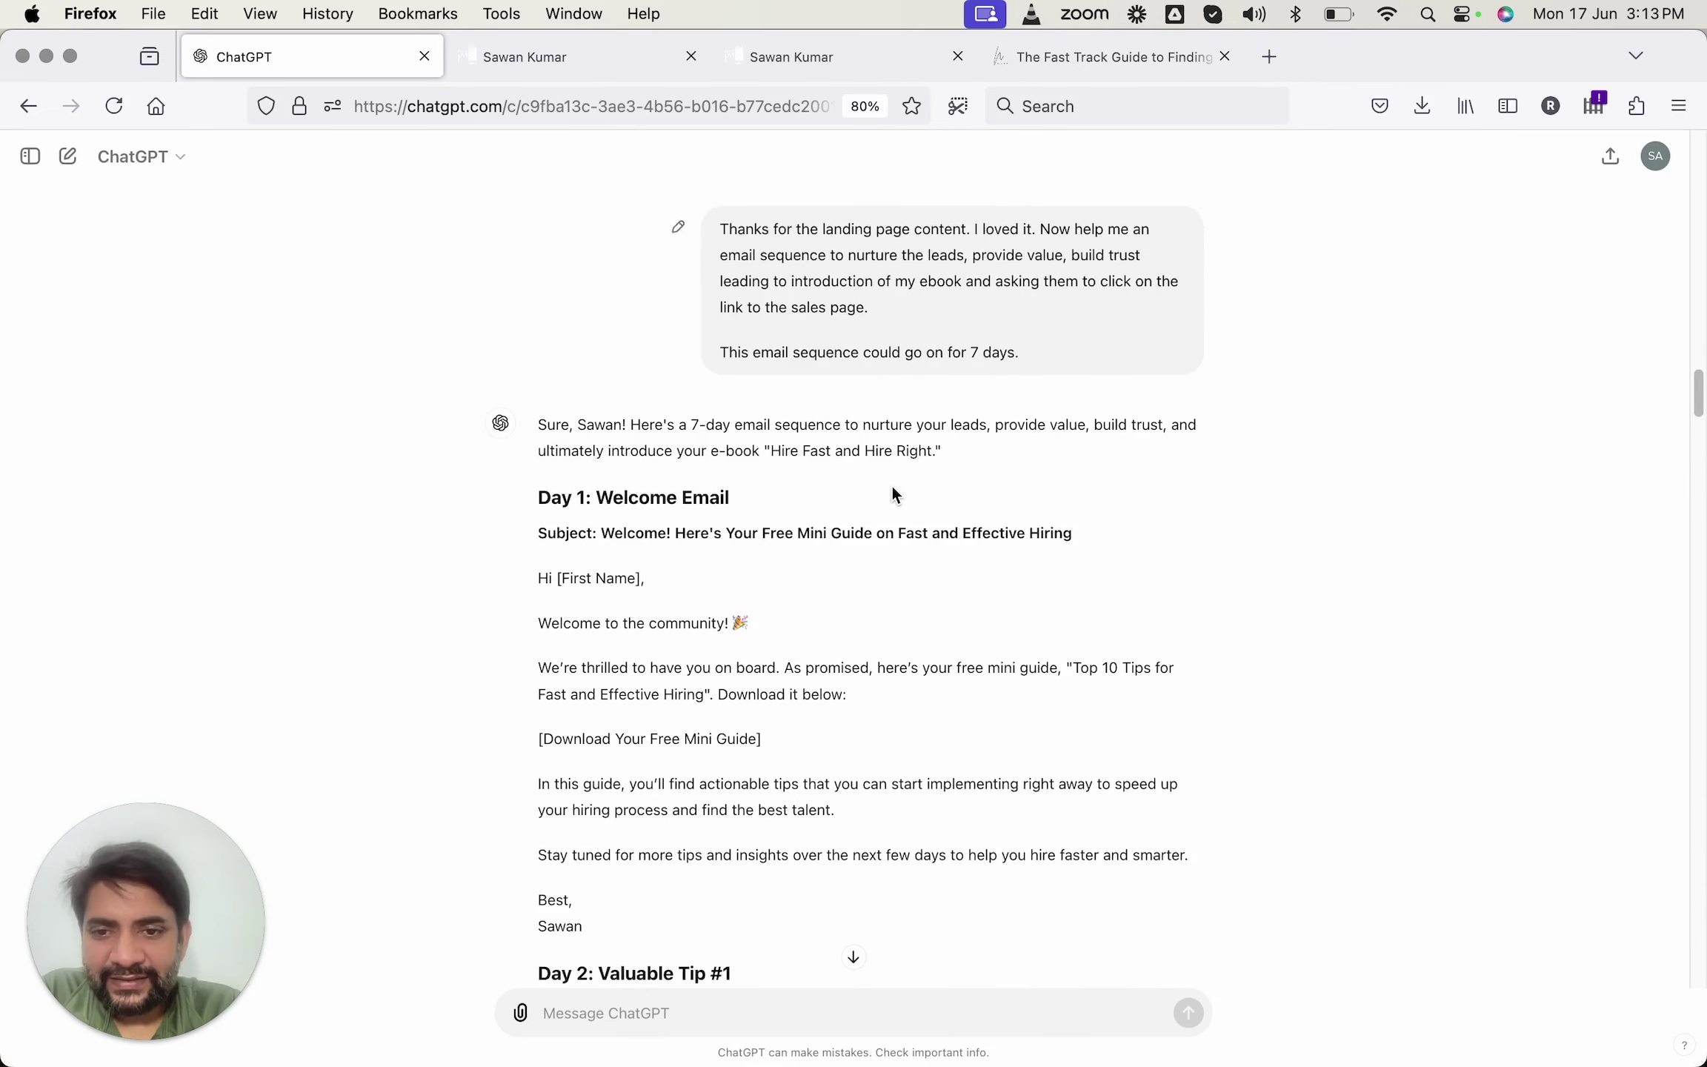
{"action": "left_click_drag", "start_coordinate": [693, 423], "coordinate": [841, 419]}
{"action": "key", "text": "super+c"}
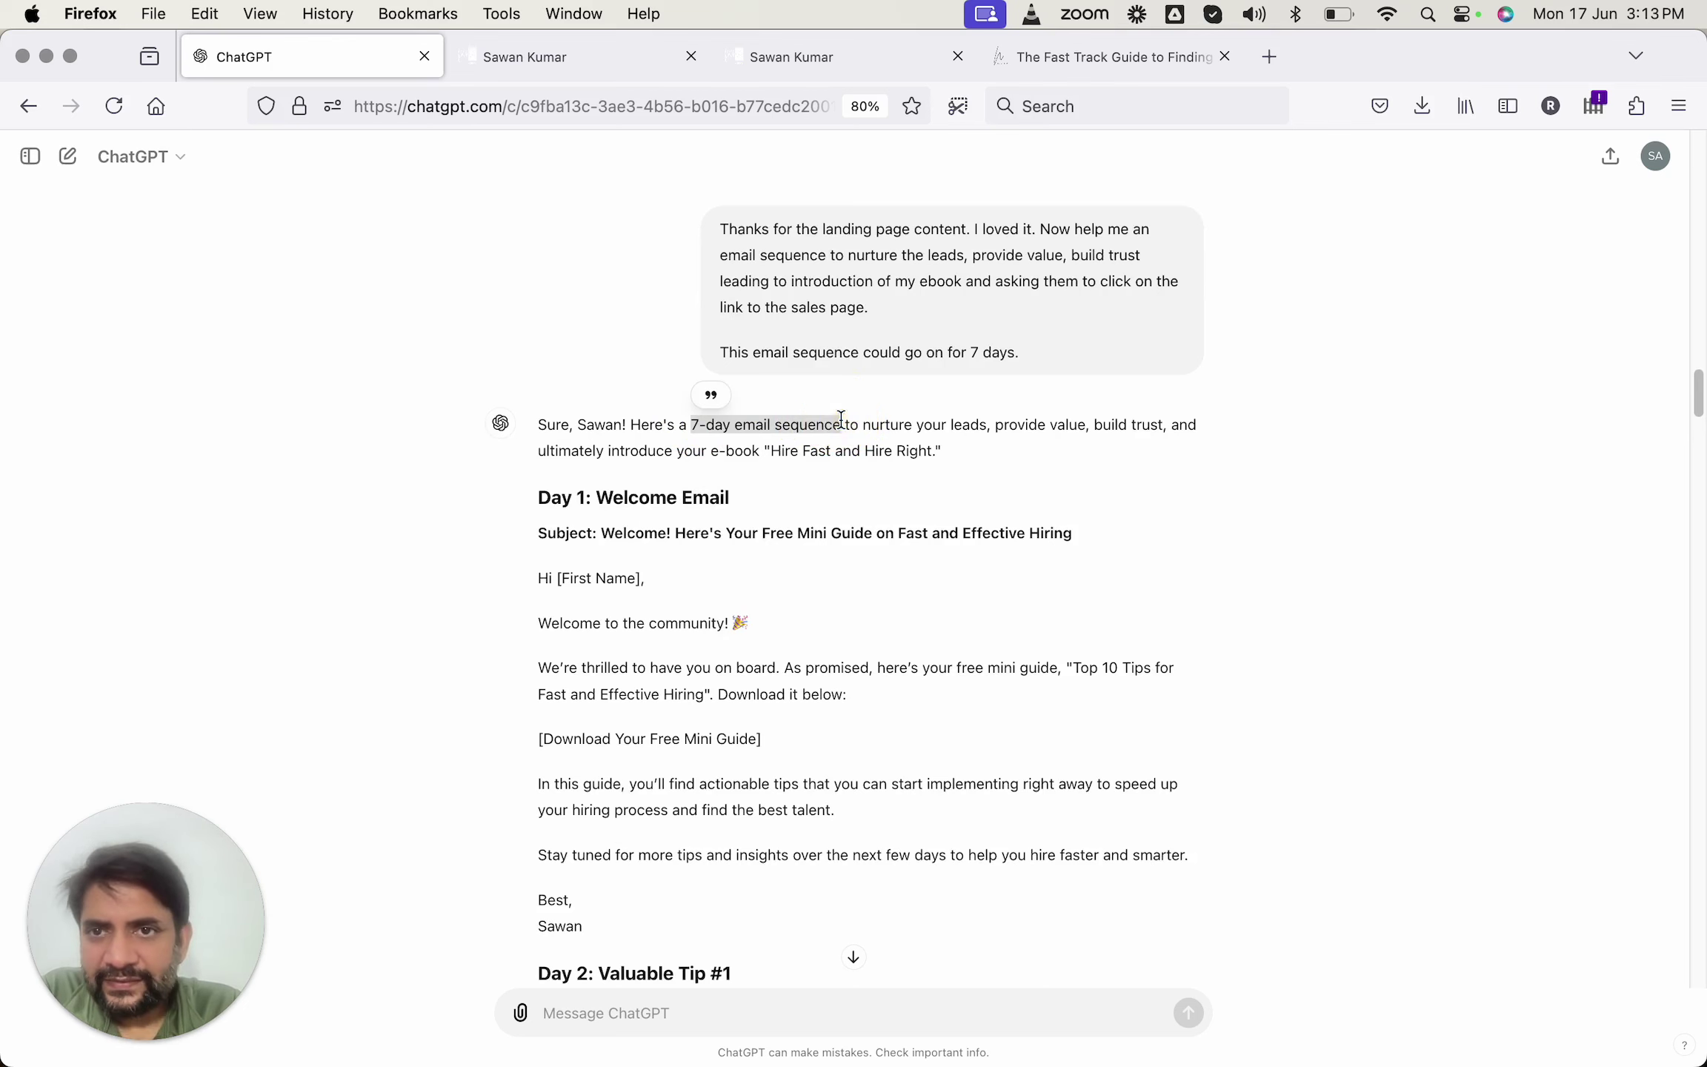
{"action": "key", "text": "ctrl+Tab"}
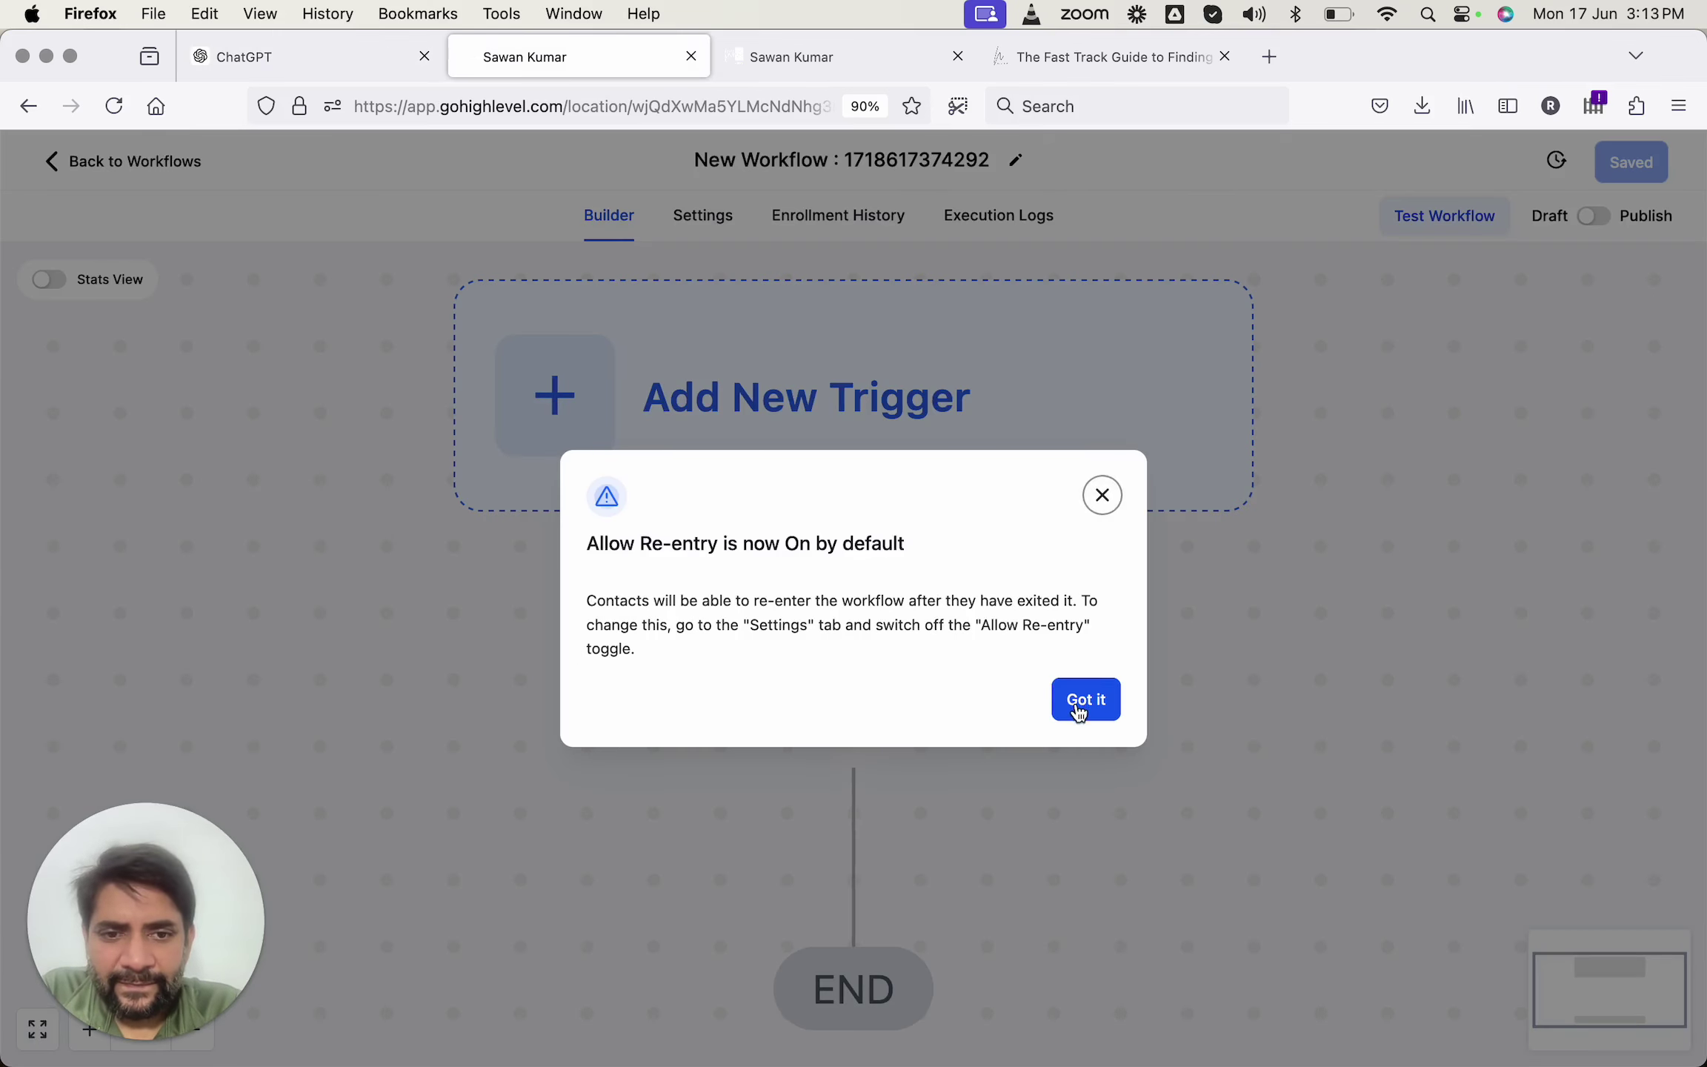
Add a Form Submitted trigger filtered to the Fast Track Hiring Form and save it.
{"action": "left_click", "coordinate": [1081, 701]}
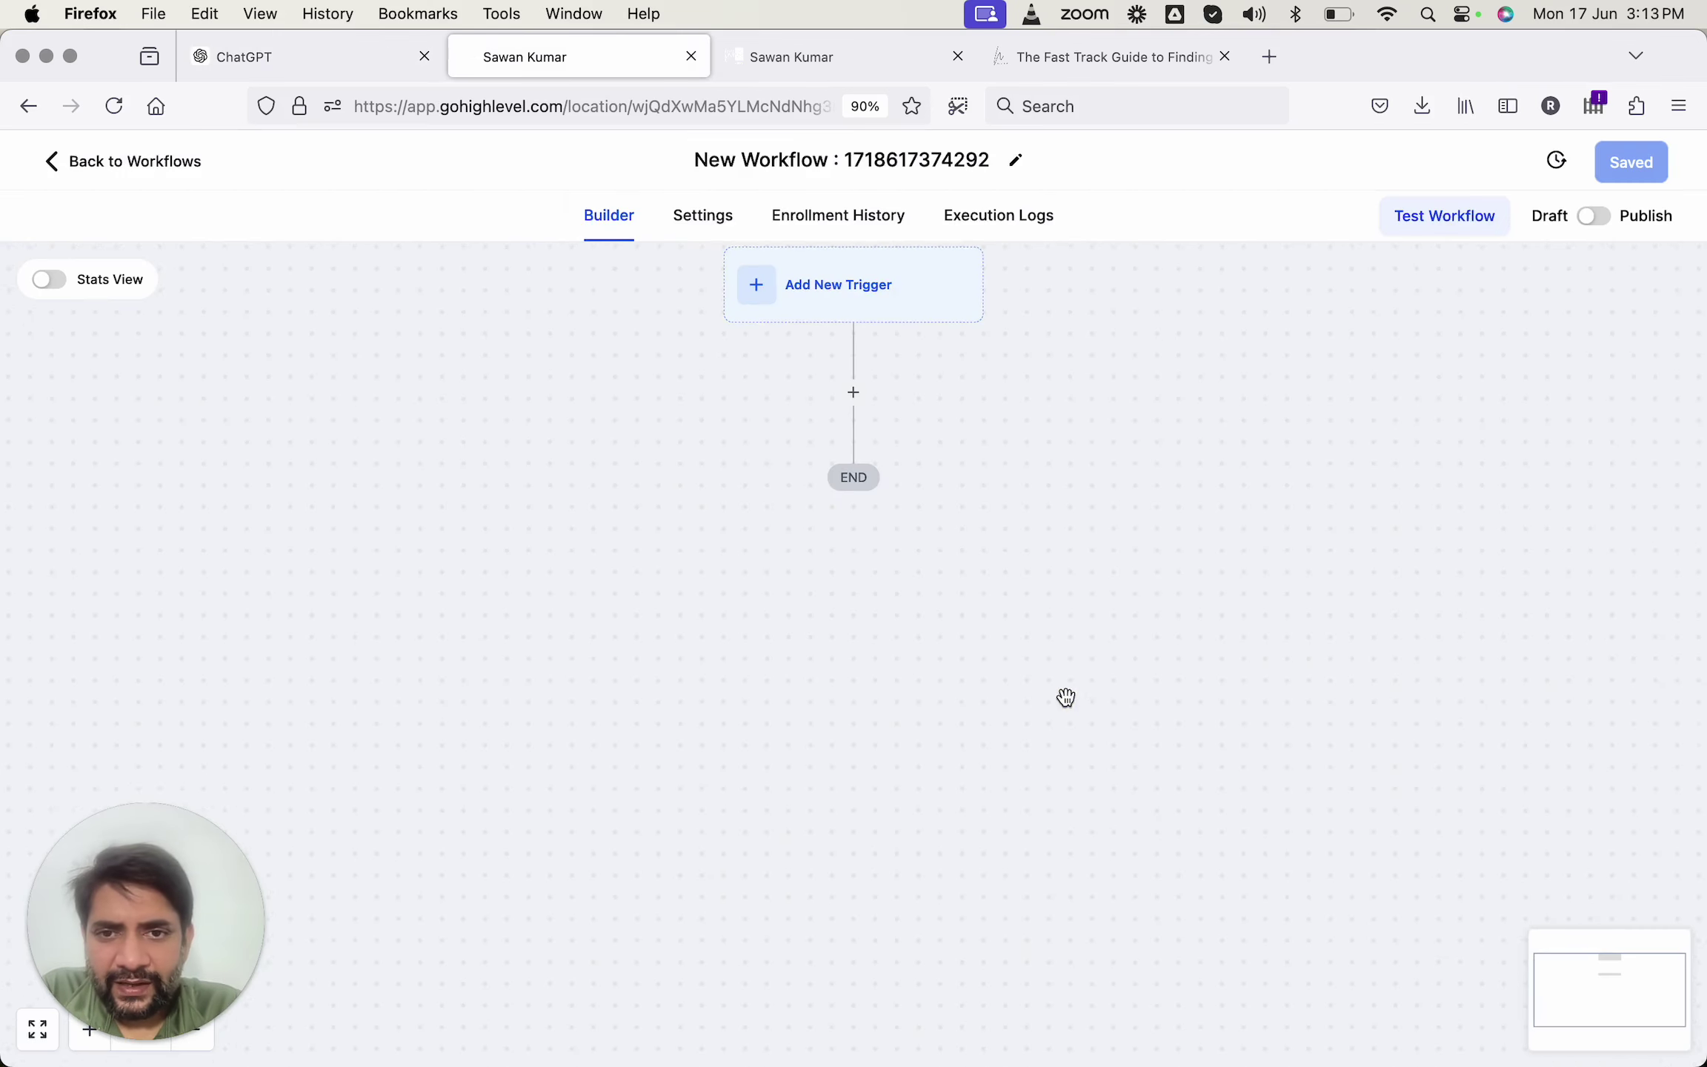
{"action": "left_click", "coordinate": [839, 294]}
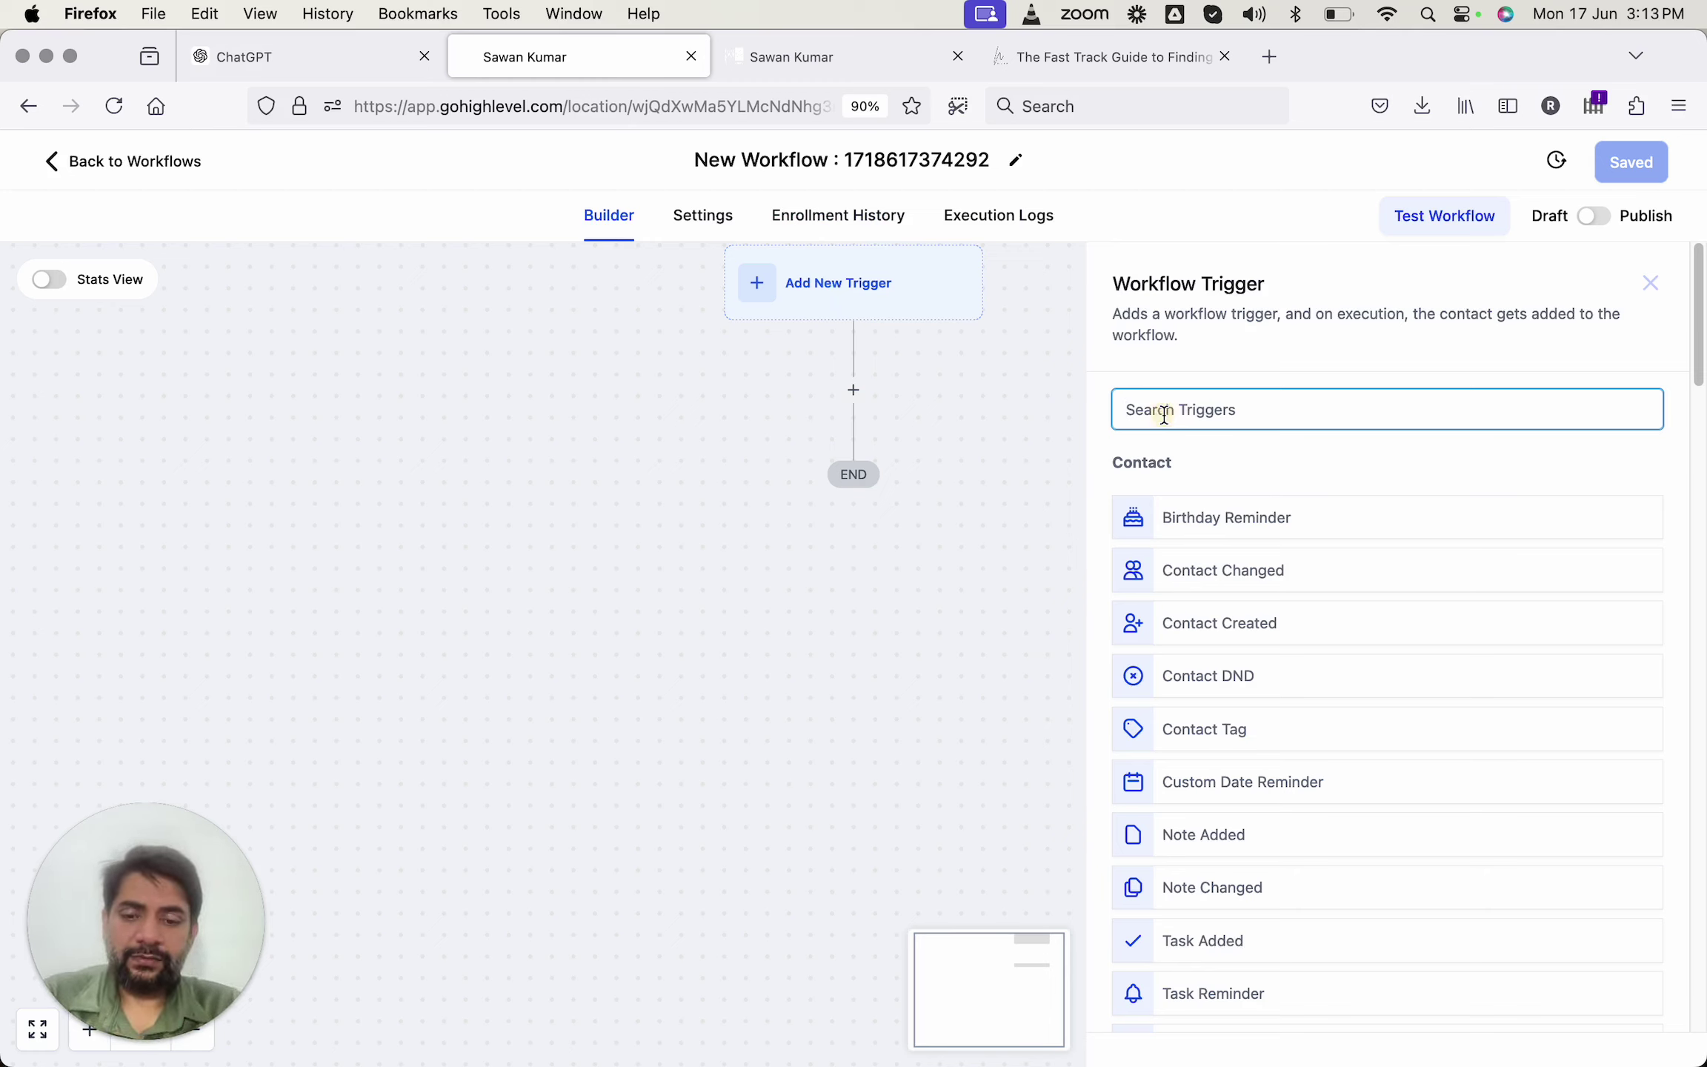
{"action": "type", "text": "form"}
{"action": "left_click", "coordinate": [1165, 519]}
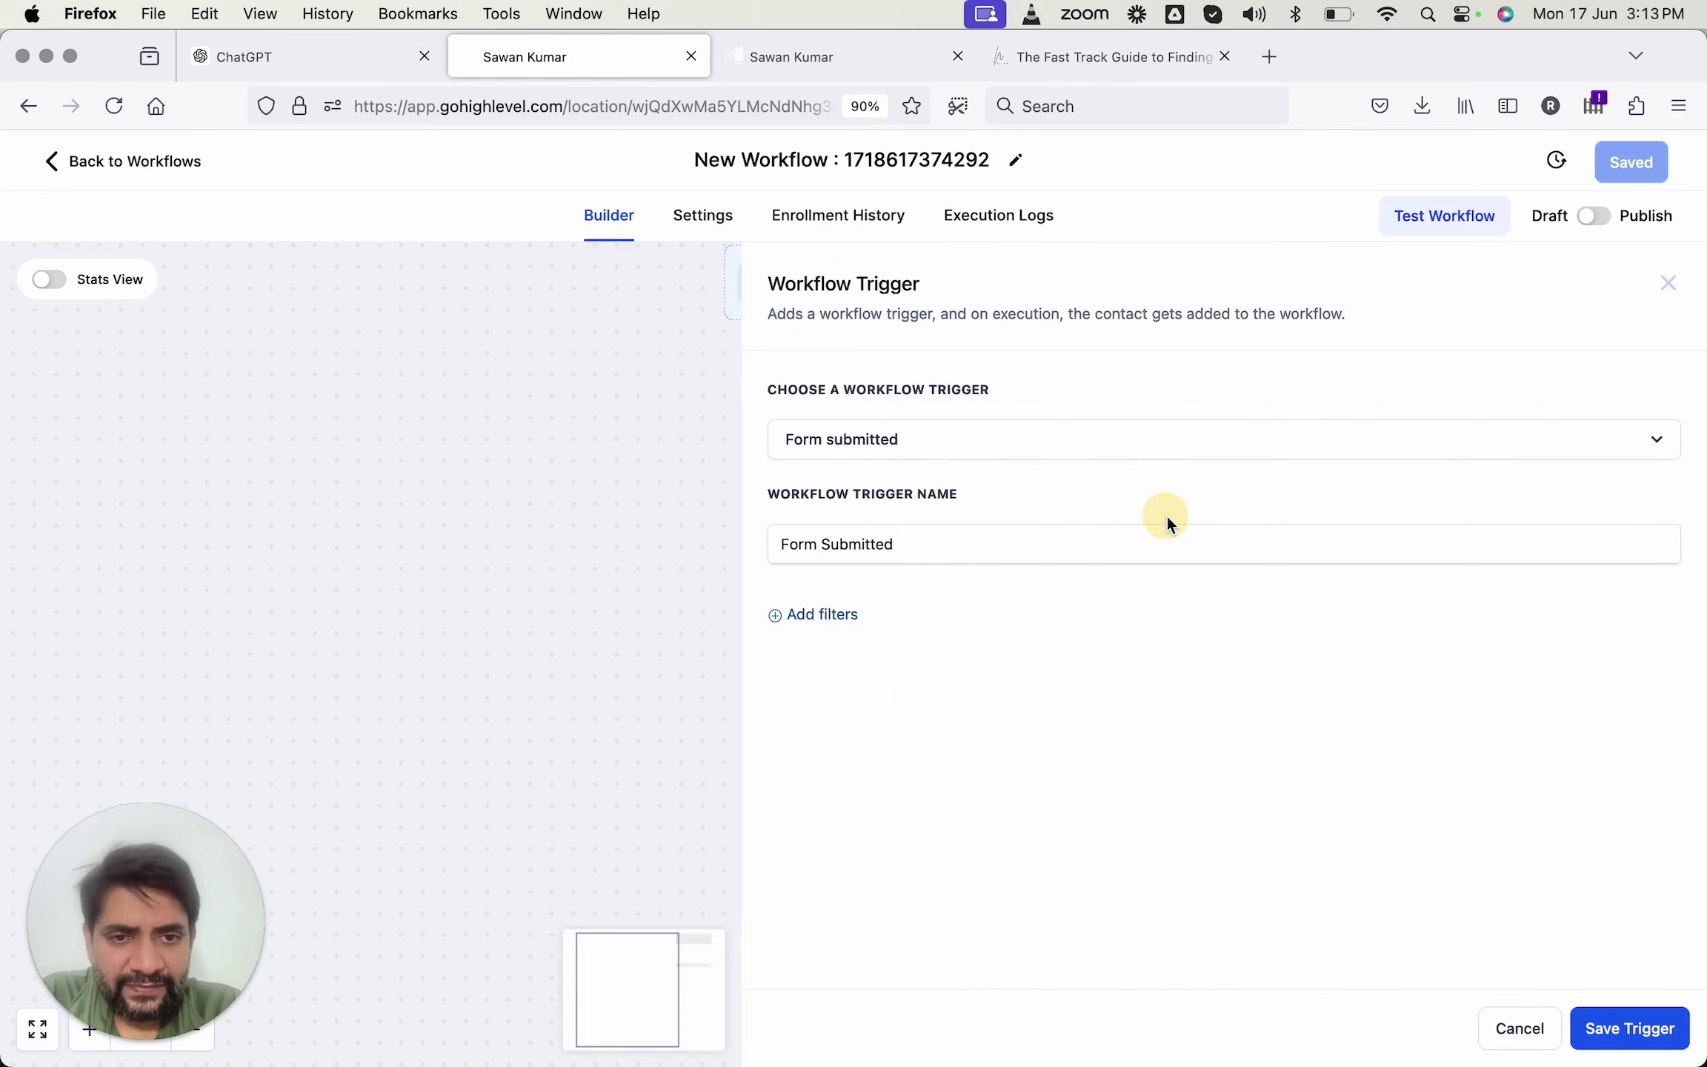
{"action": "left_click", "coordinate": [788, 617]}
{"action": "left_click", "coordinate": [831, 648]}
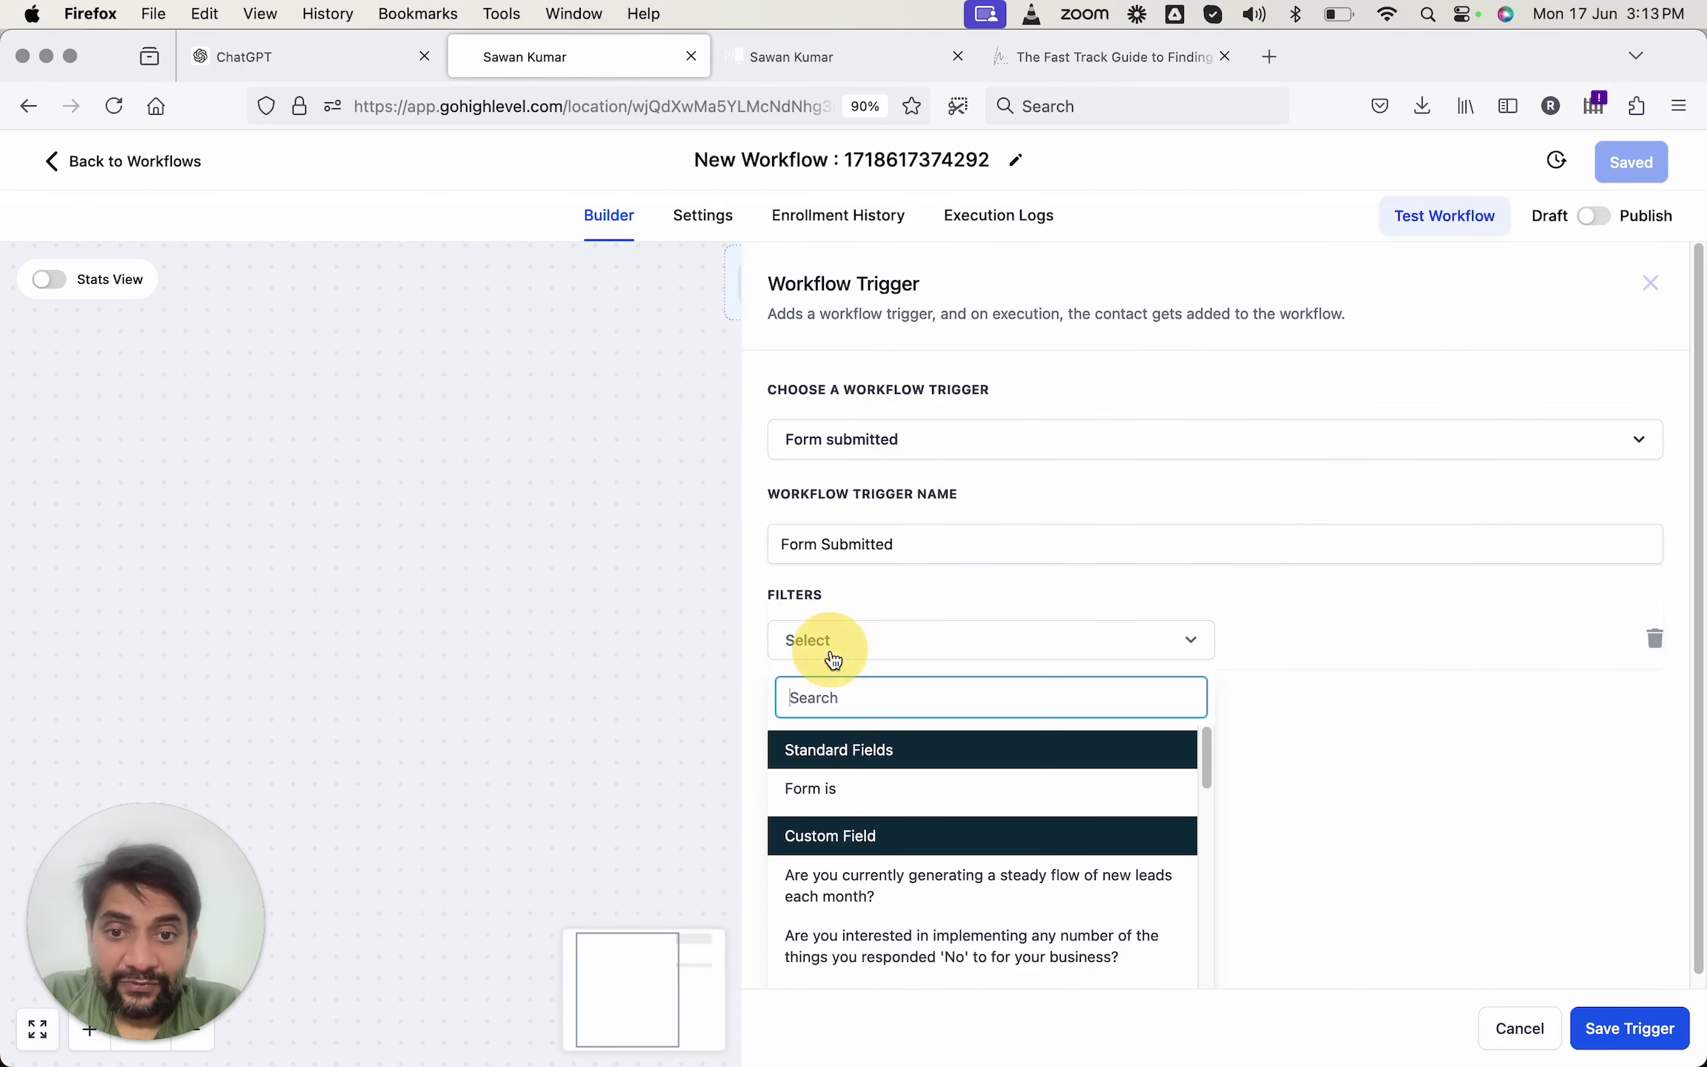
{"action": "left_click", "coordinate": [824, 802]}
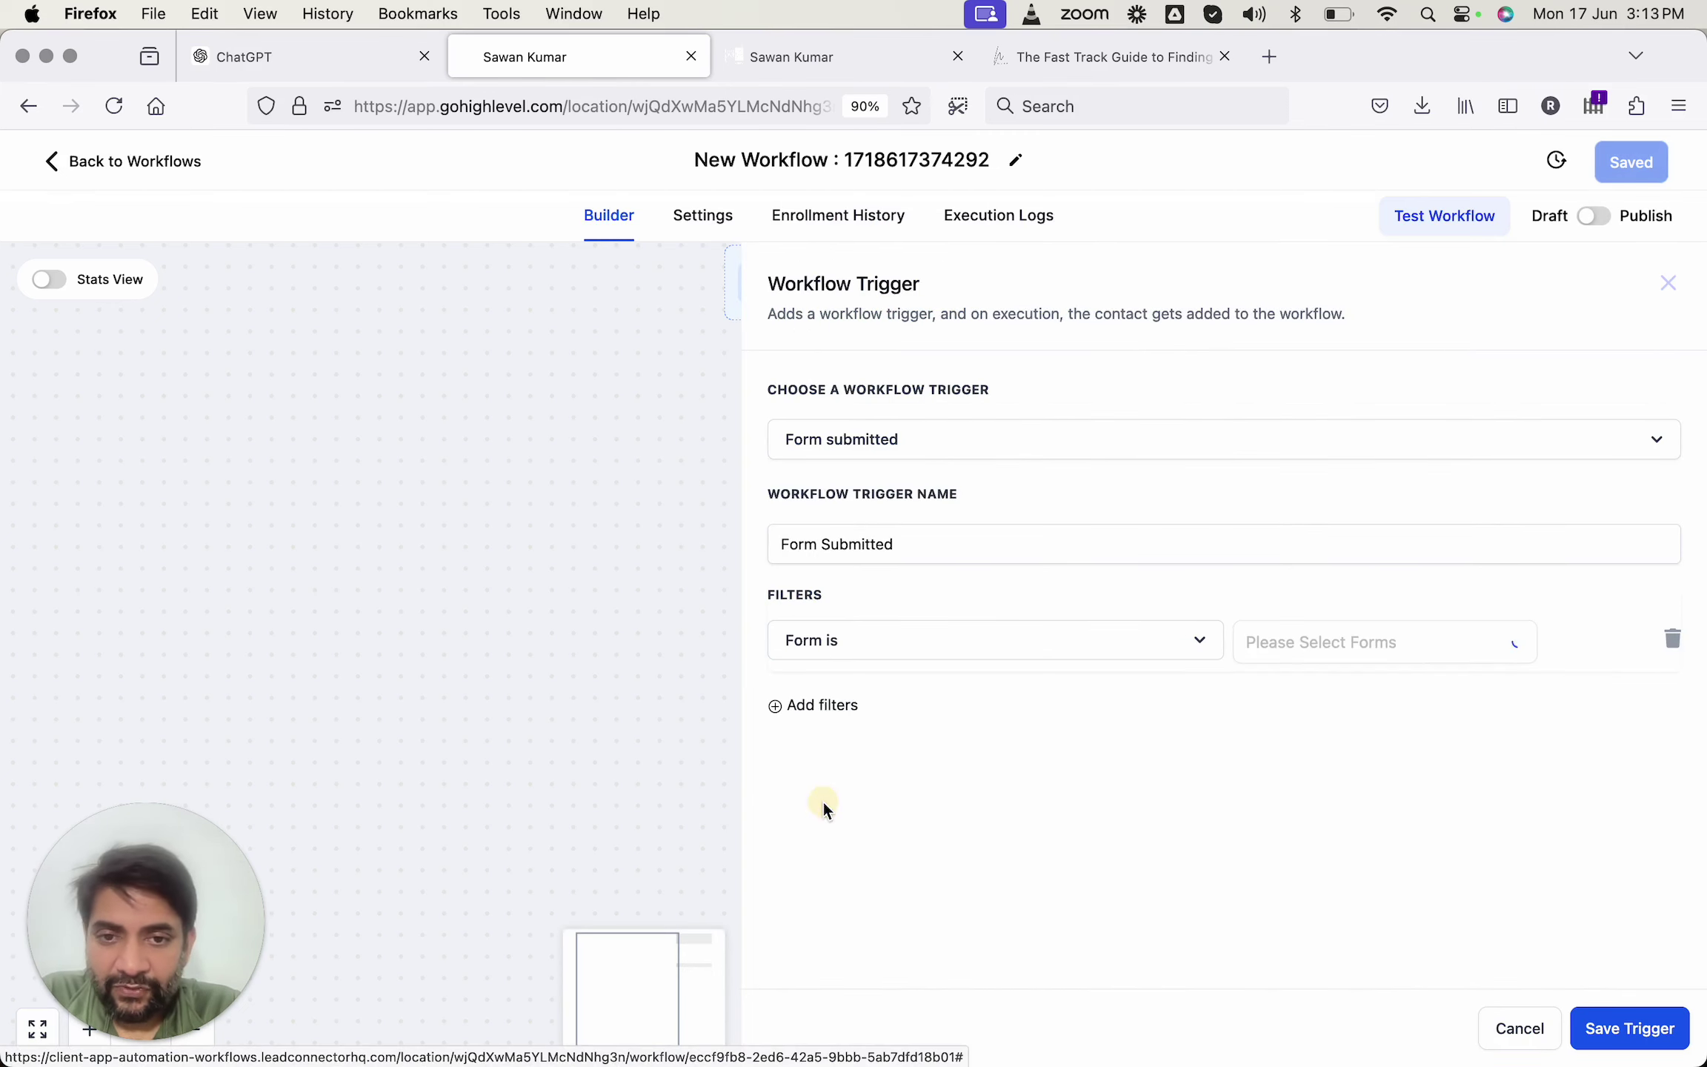
{"action": "left_click", "coordinate": [1327, 646]}
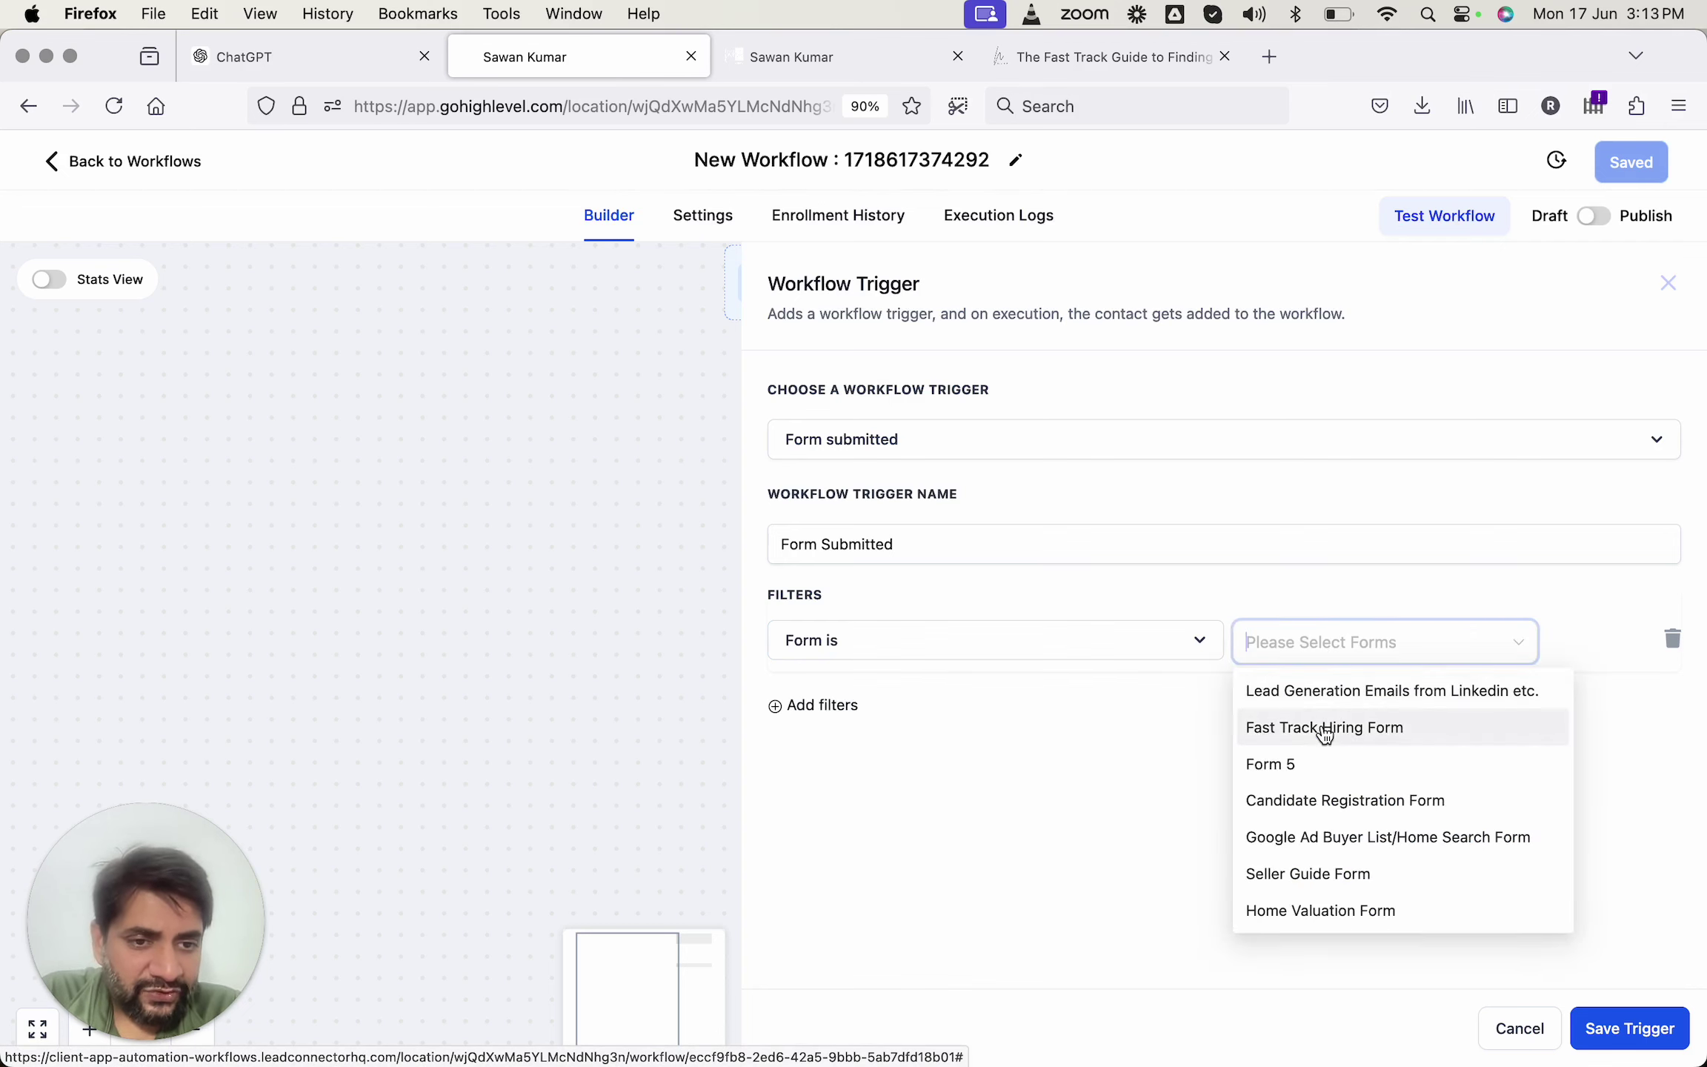
{"action": "left_click", "coordinate": [1325, 730]}
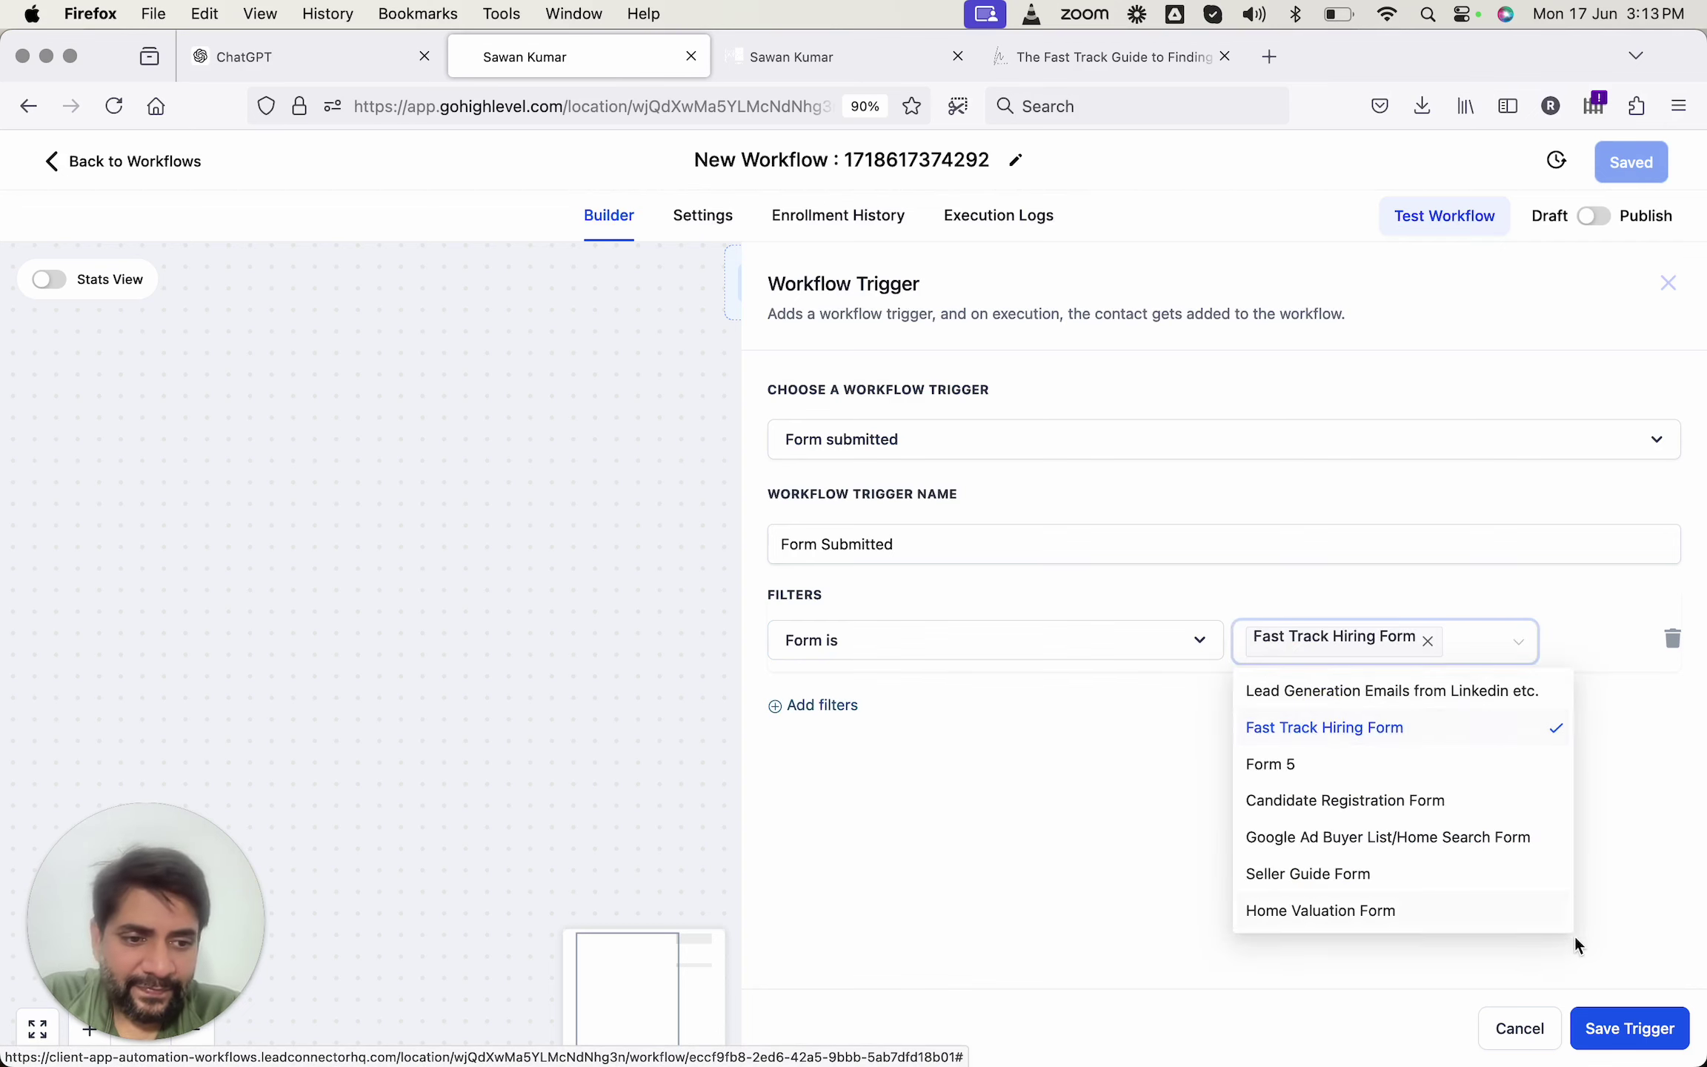
{"action": "left_click", "coordinate": [1638, 902]}
{"action": "left_click", "coordinate": [1621, 1030]}
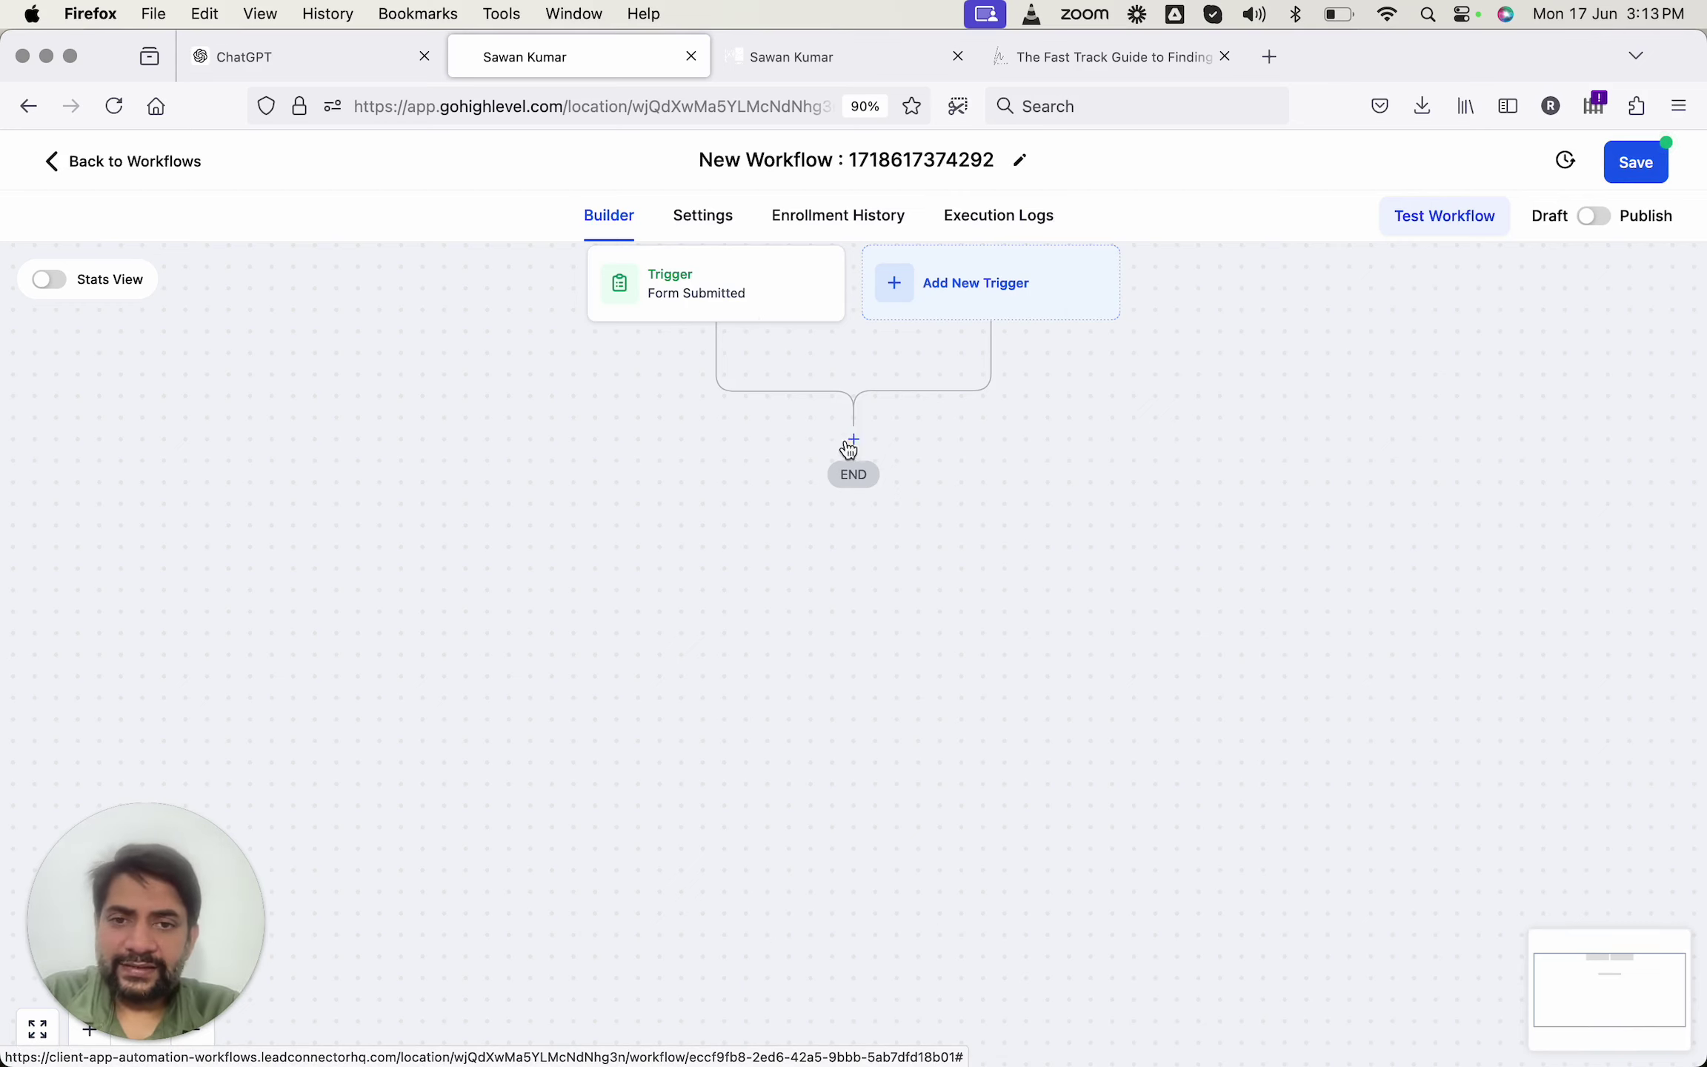
Add a Send Email action below the Form Submitted trigger.
{"action": "left_click", "coordinate": [854, 439]}
{"action": "left_click", "coordinate": [1187, 371]}
{"action": "type", "text": "email"}
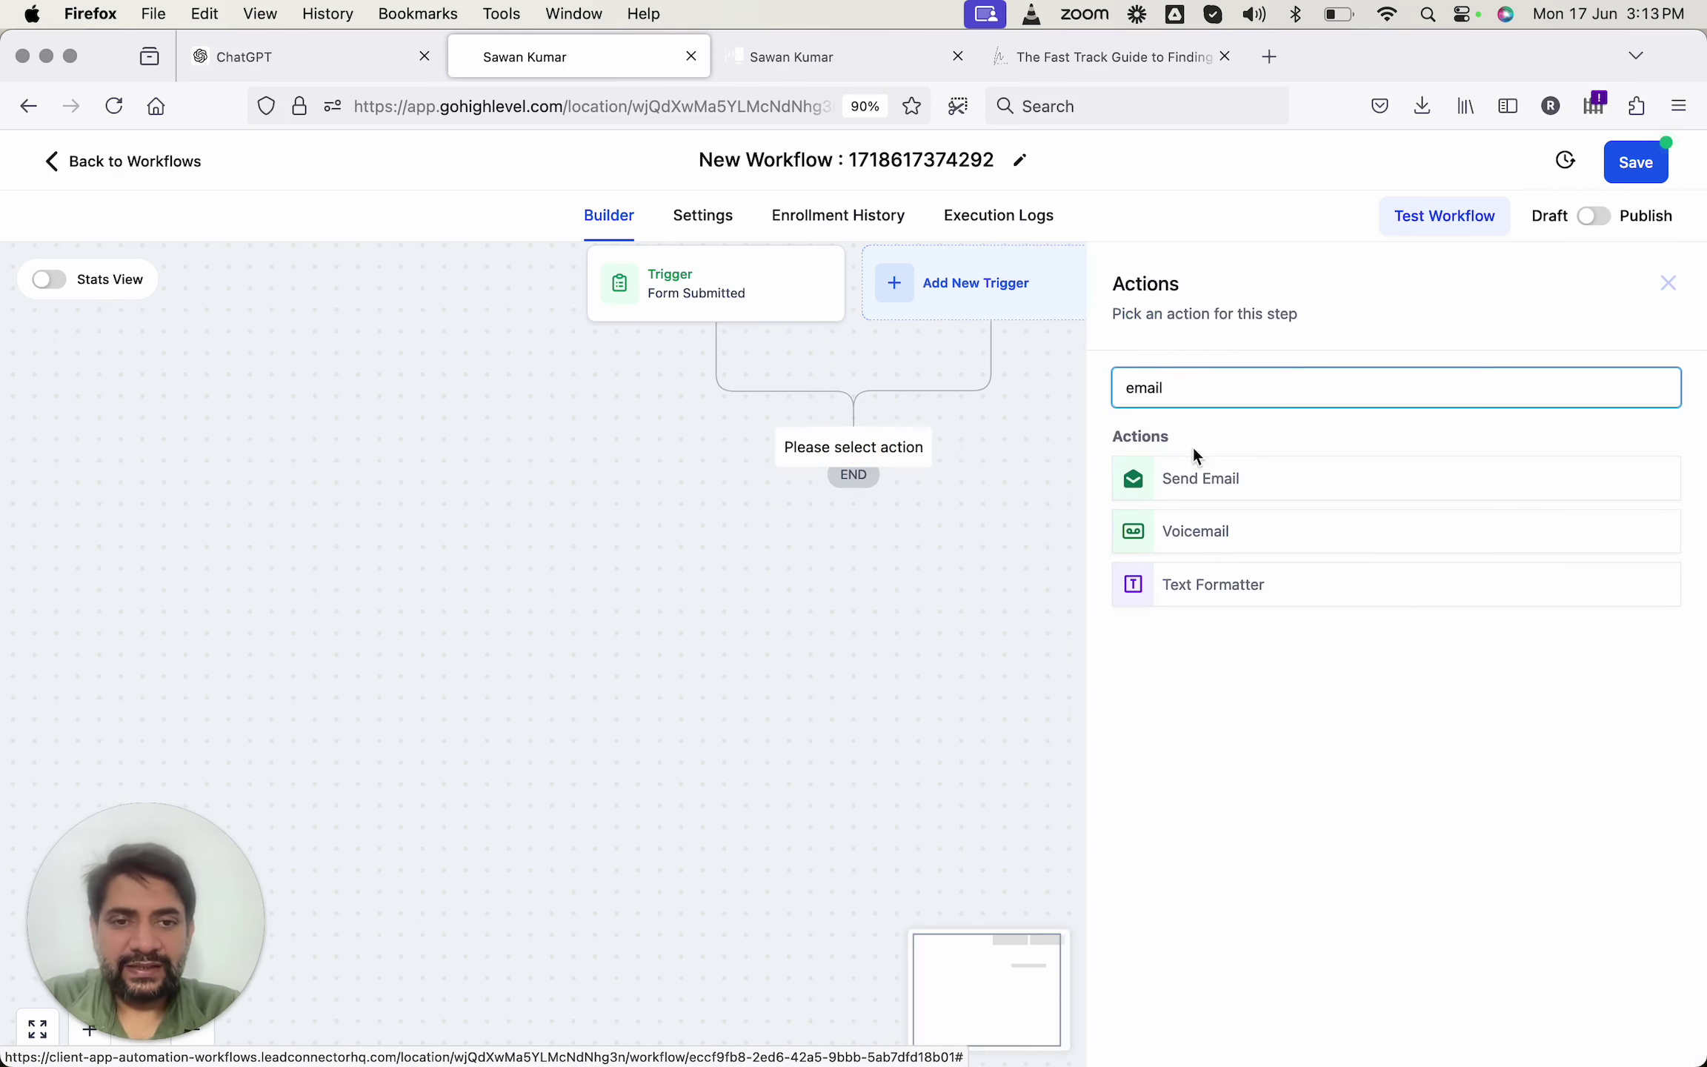
{"action": "left_click", "coordinate": [1194, 475]}
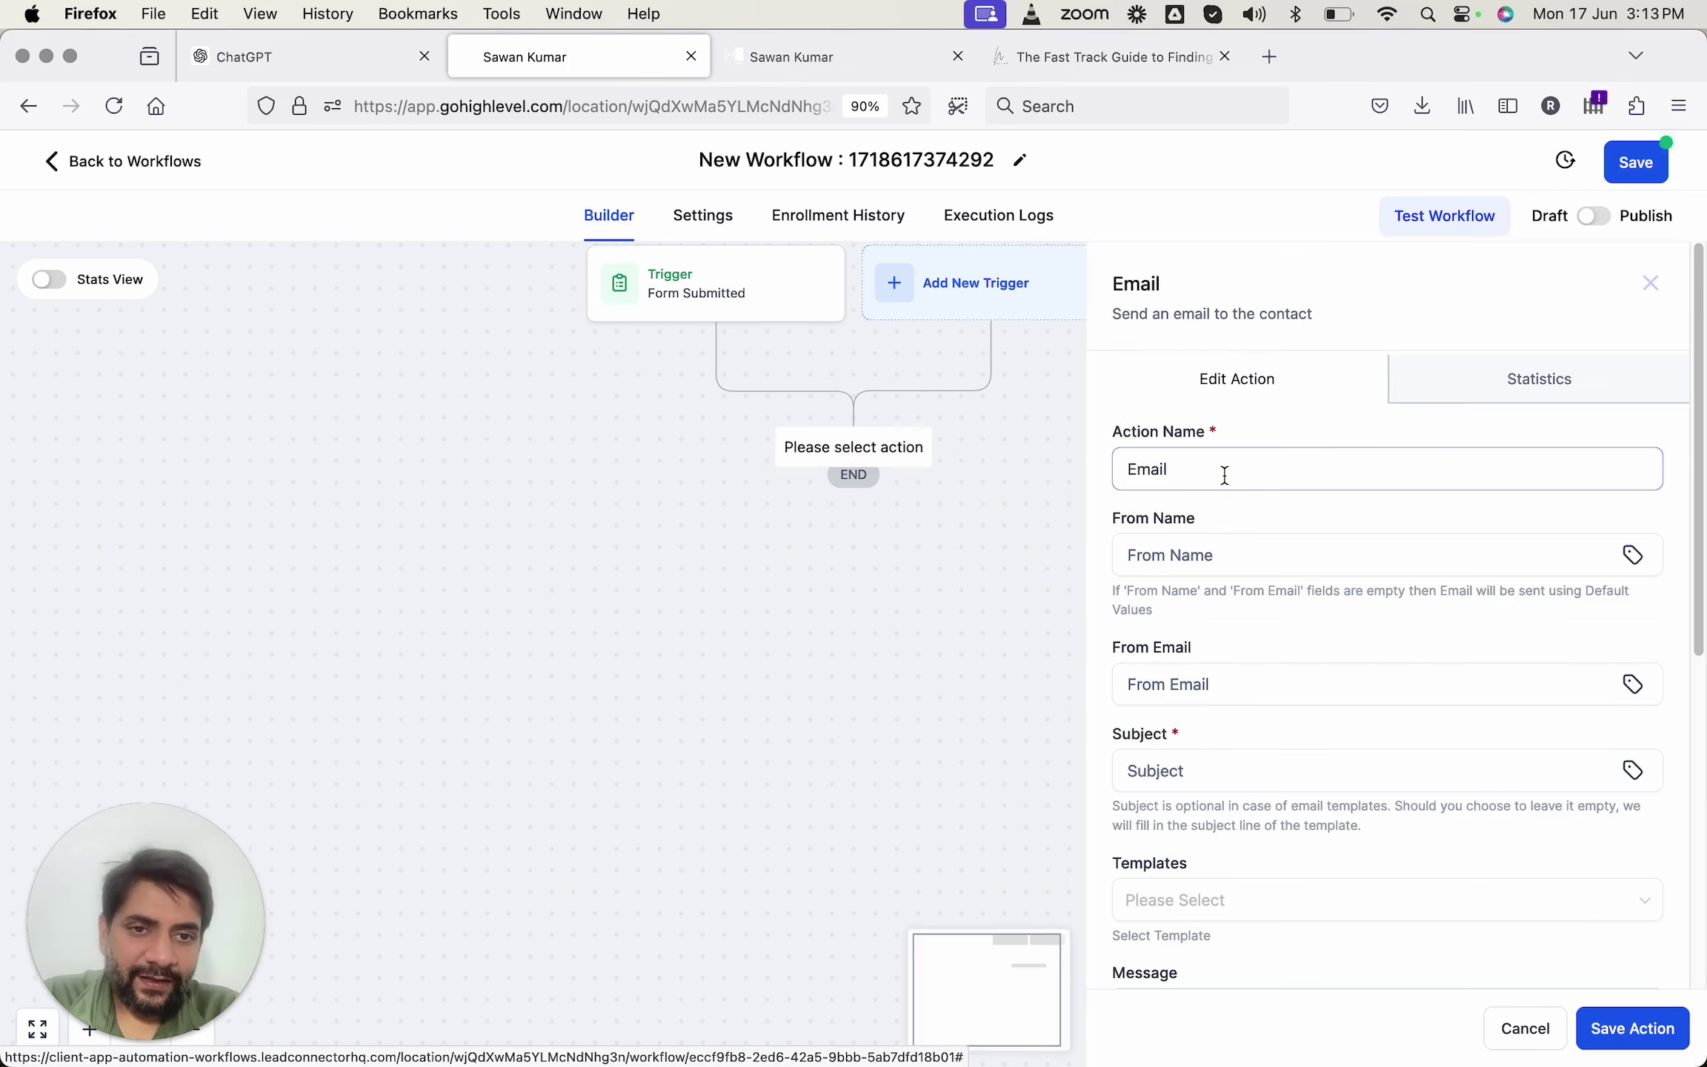
Fill in the sender's name and email address for the email action.
{"action": "left_click", "coordinate": [1224, 472]}
{"action": "left_click", "coordinate": [1195, 555]}
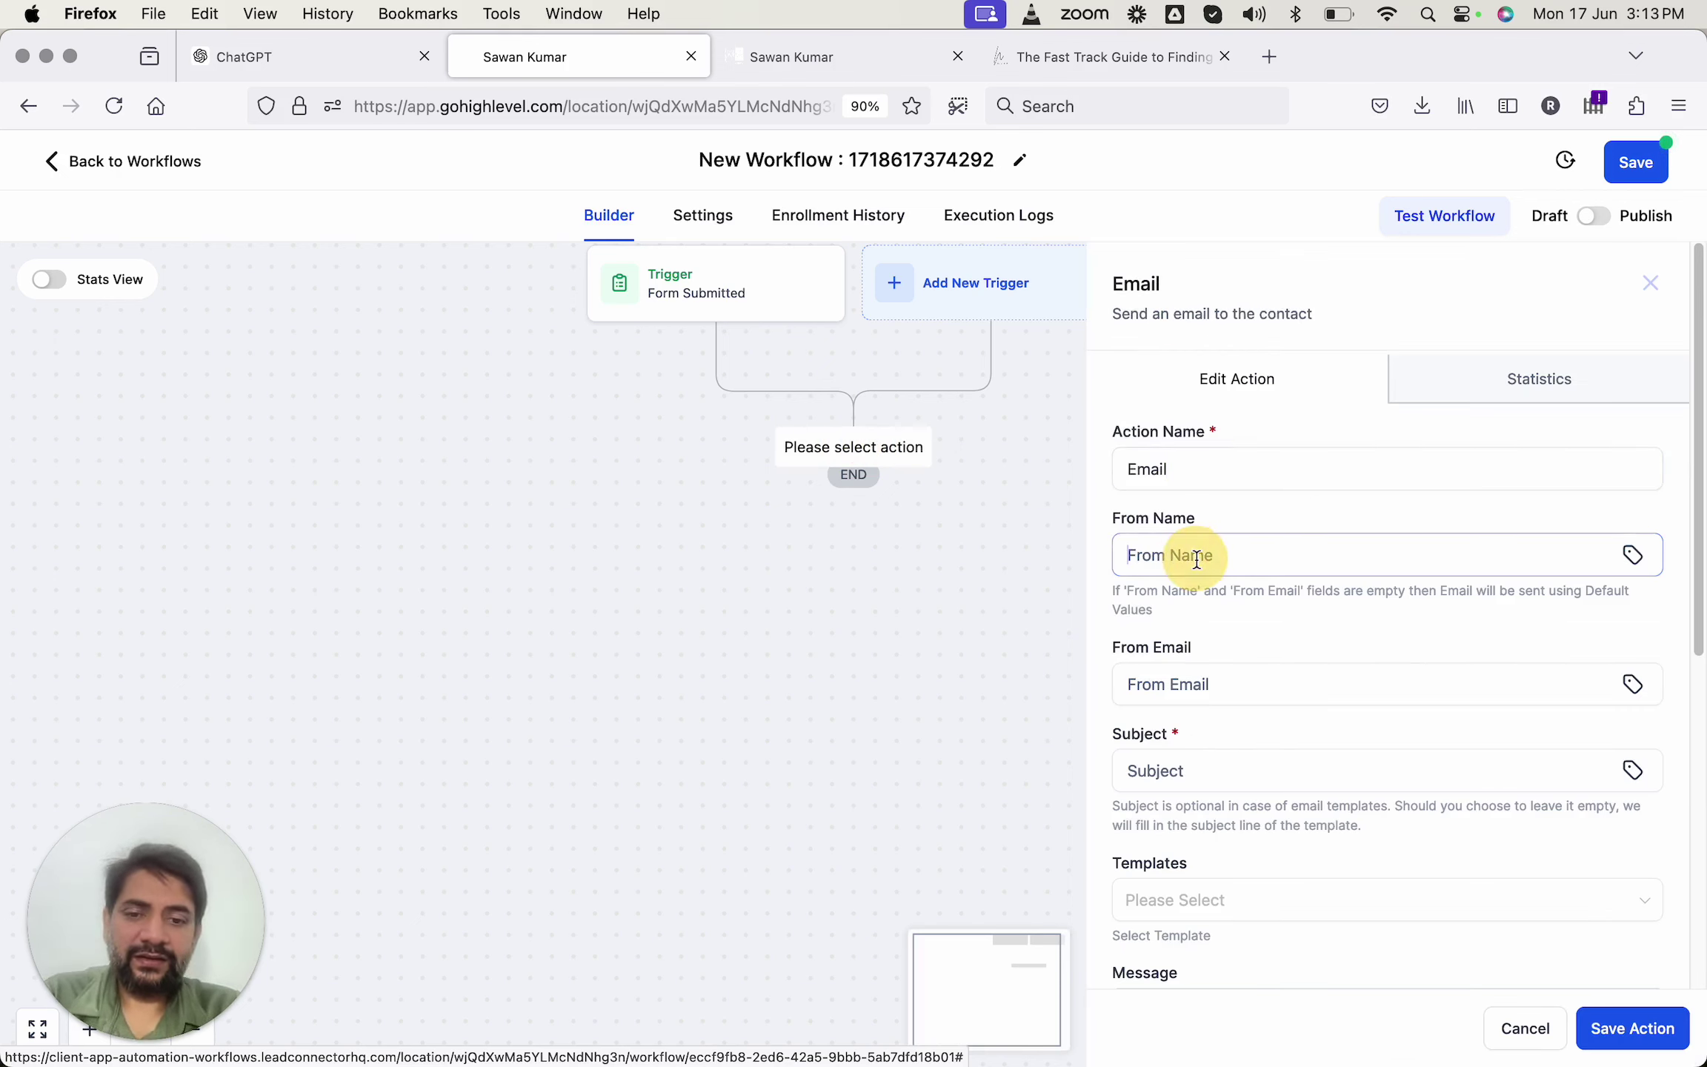
{"action": "type", "text": "Sawan Kumar"}
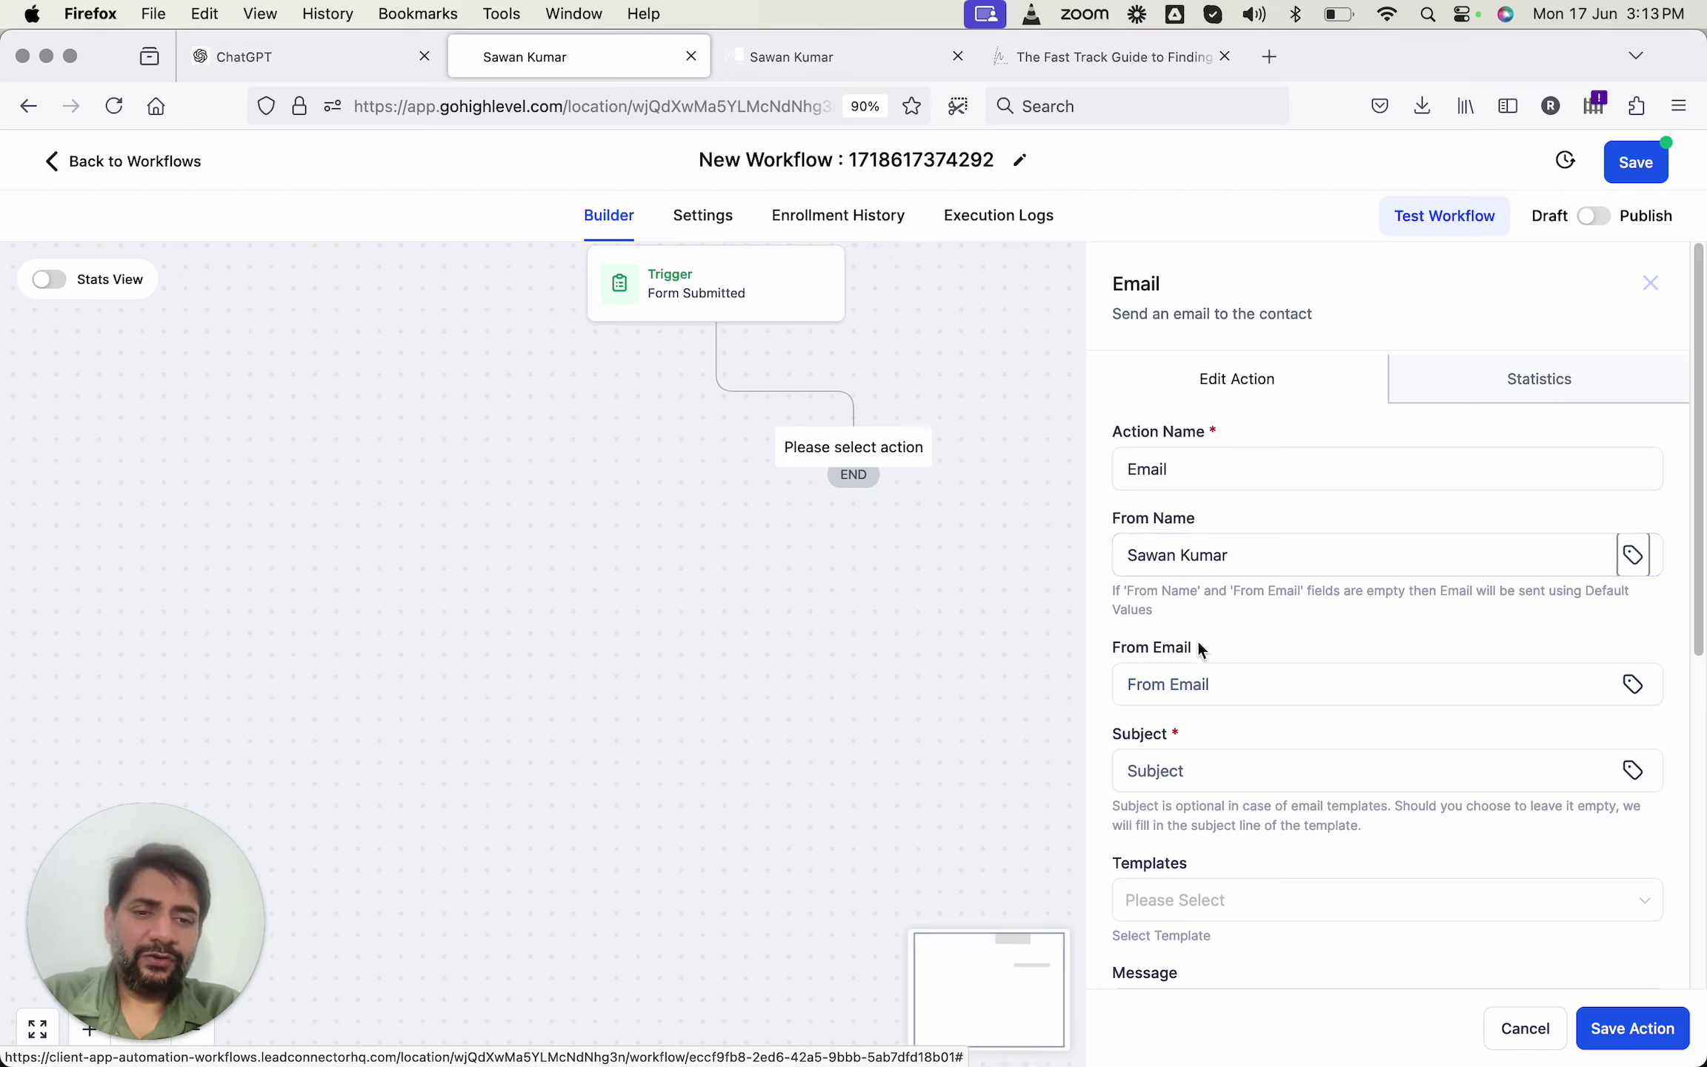
{"action": "left_click", "coordinate": [1186, 673]}
{"action": "type", "text": "sawan@yourdomain.com"}
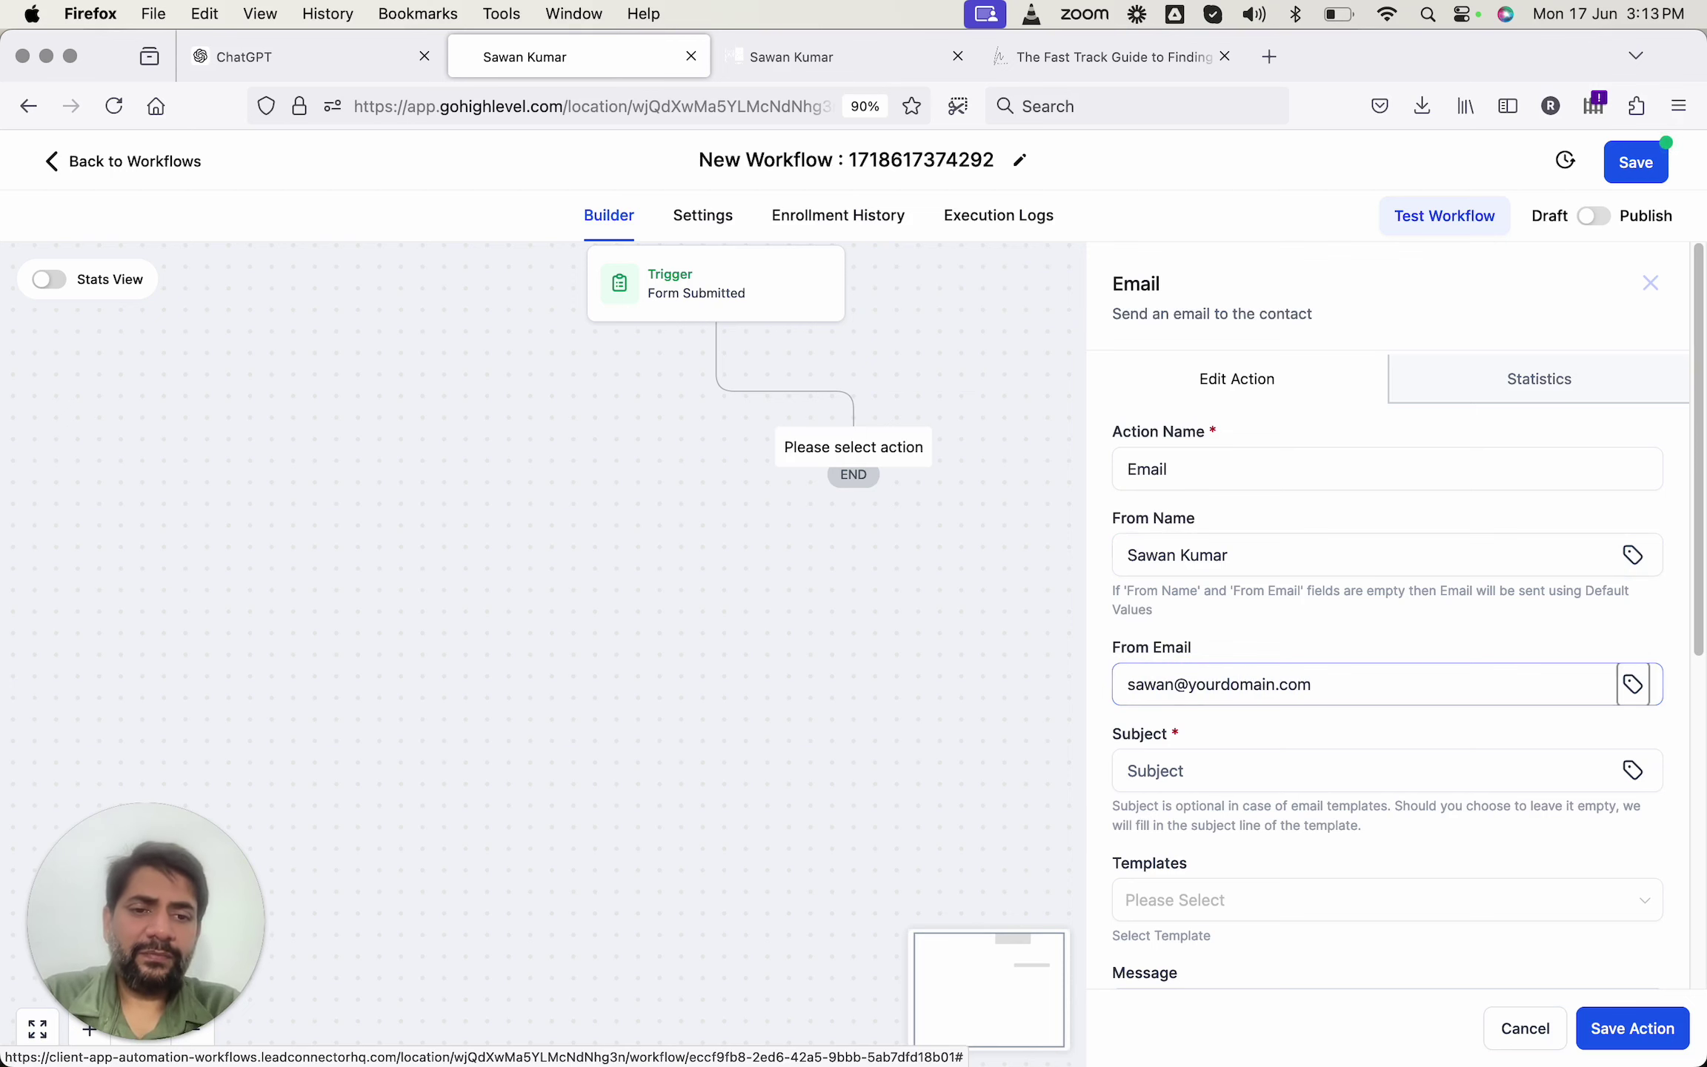
{"action": "left_click", "coordinate": [1189, 773]}
{"action": "key", "text": "super+1"}
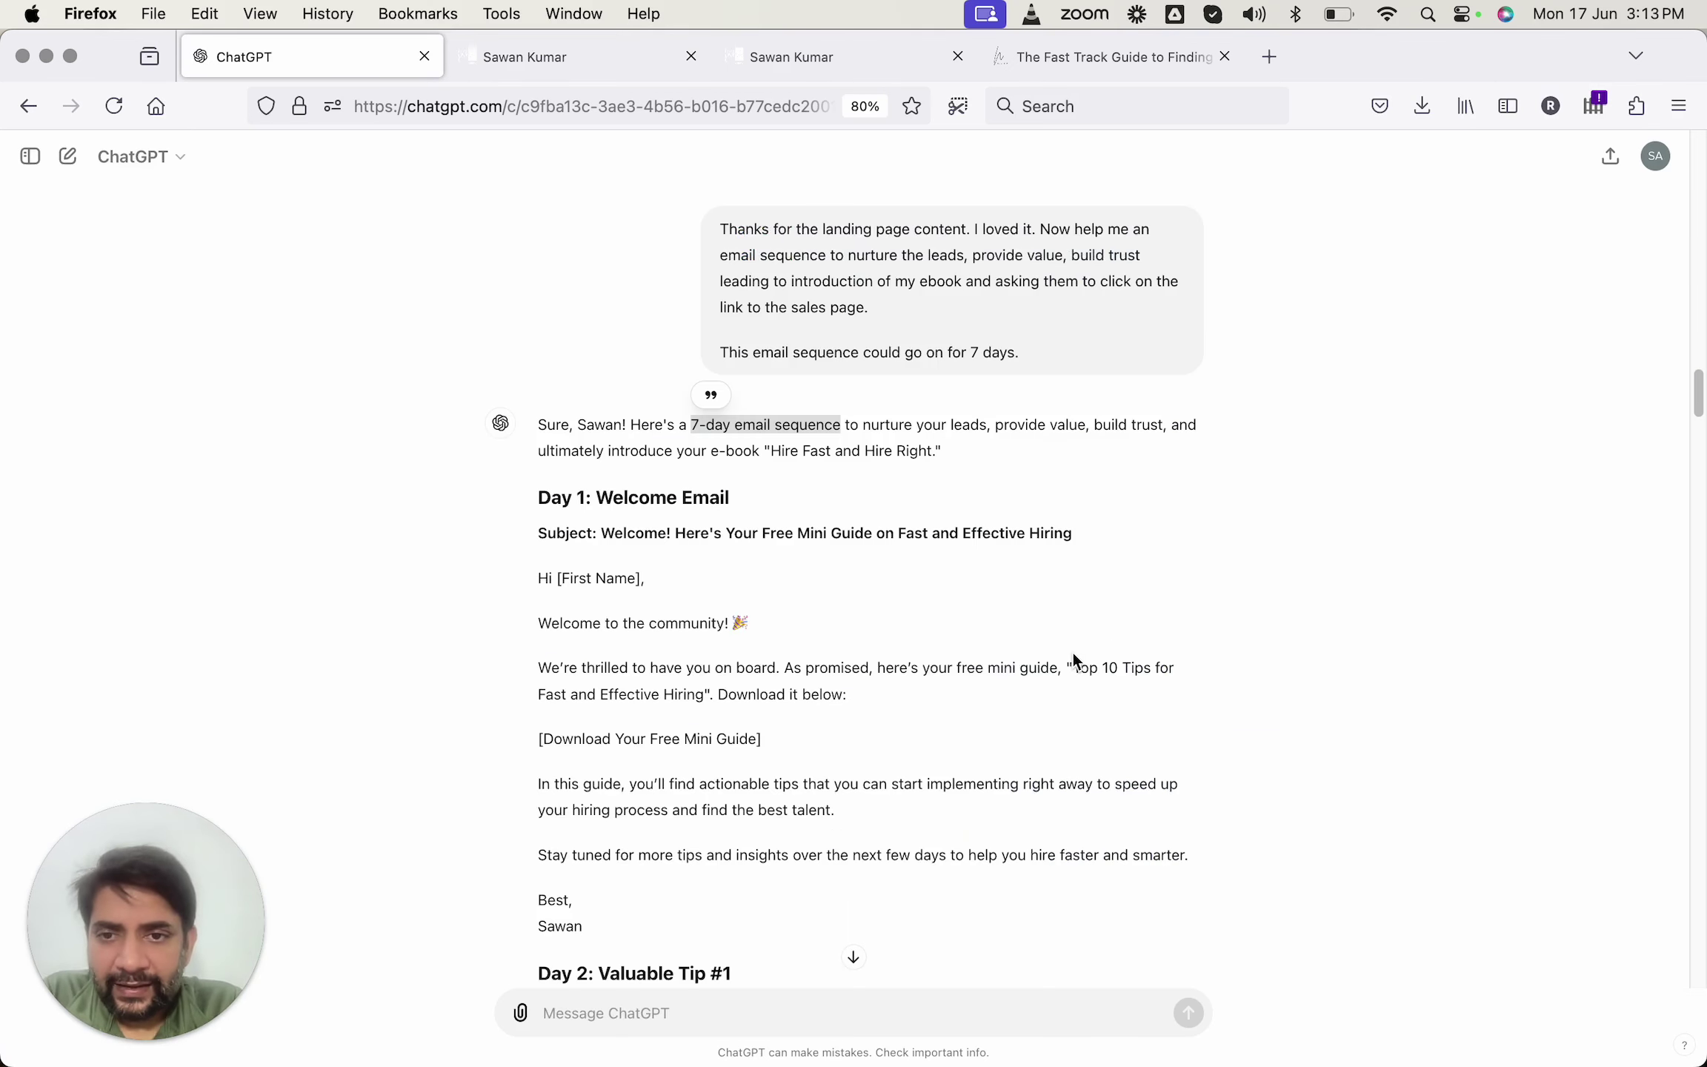
Copy ChatGPT's Day 1 subject line into the email's subject.
{"action": "scroll", "coordinate": [1072, 652], "scroll_direction": "down", "scroll_amount": 1}
{"action": "left_click", "coordinate": [1072, 652]}
{"action": "left_click_drag", "start_coordinate": [600, 524], "coordinate": [1082, 529]}
{"action": "key", "text": "super+c"}
{"action": "key", "text": "super+2"}
{"action": "key", "text": "super+v"}
Paste ChatGPT's Day 1 email body into the Message box.
{"action": "scroll", "coordinate": [1295, 667], "scroll_direction": "down", "scroll_amount": 4}
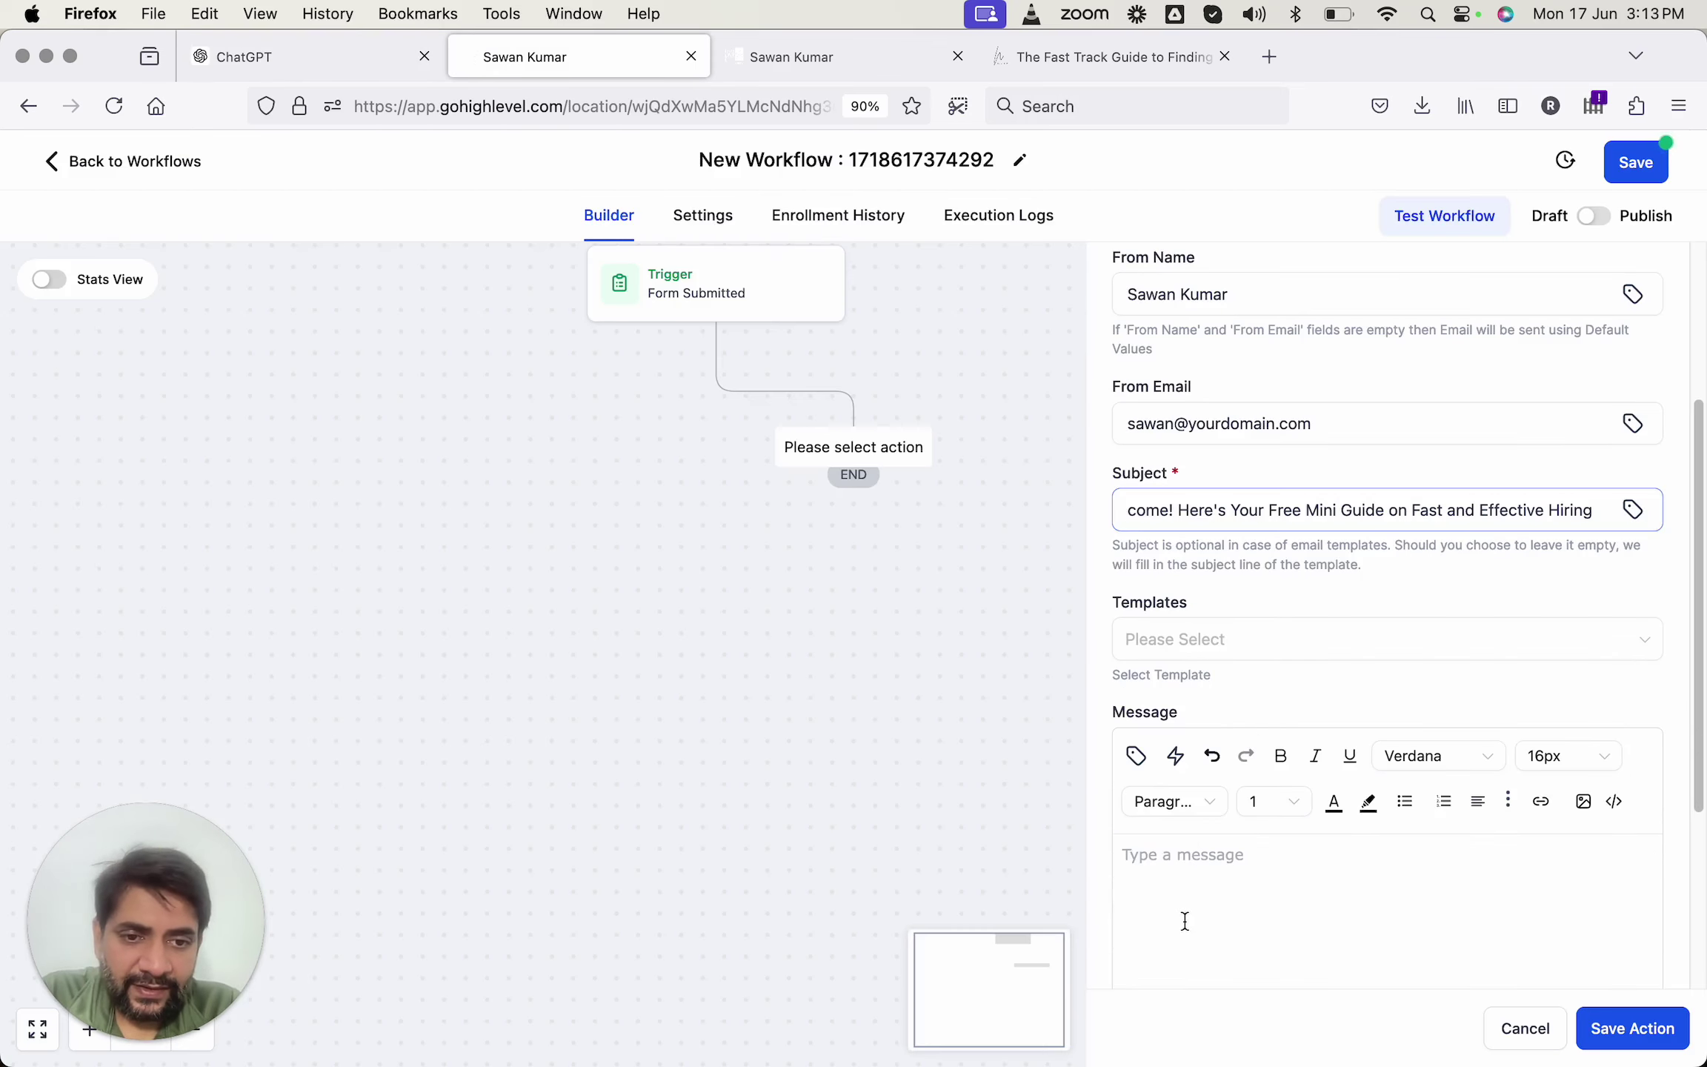
{"action": "key", "text": "super+1"}
{"action": "scroll", "coordinate": [979, 724], "scroll_direction": "down", "scroll_amount": 3}
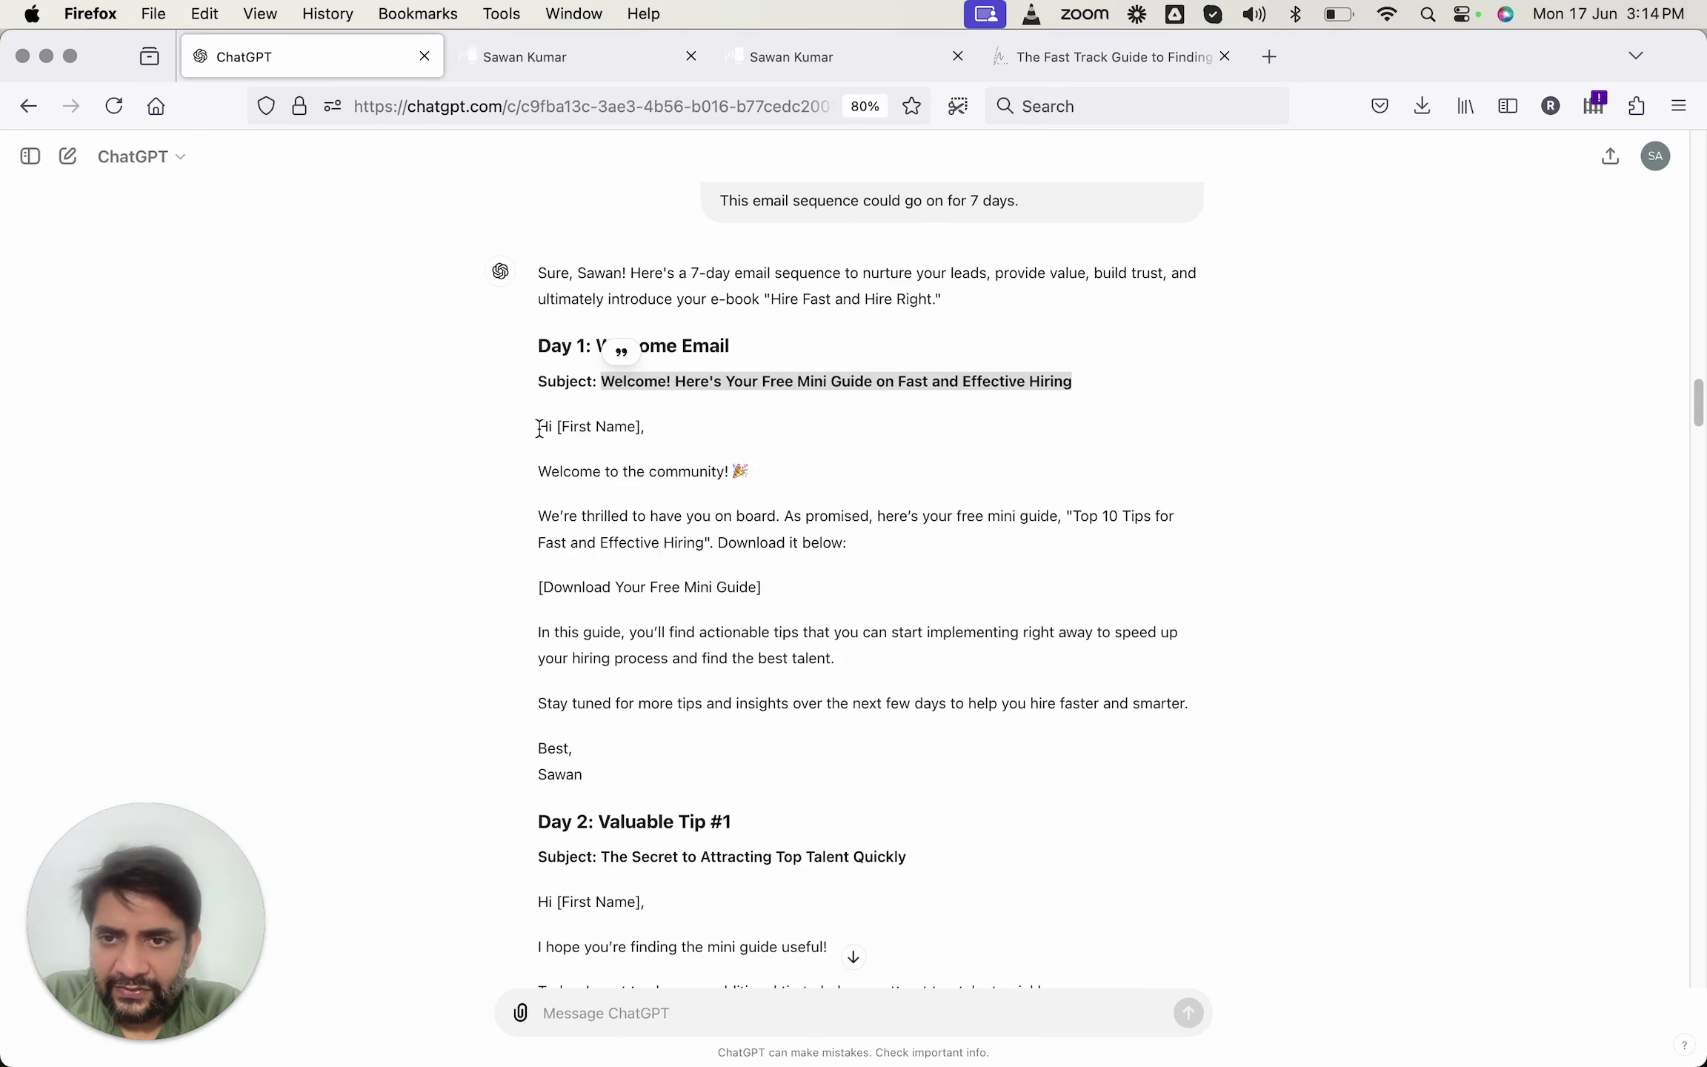
{"action": "left_click_drag", "start_coordinate": [540, 429], "coordinate": [655, 783]}
{"action": "key", "text": "super+c"}
{"action": "key", "text": "super+2"}
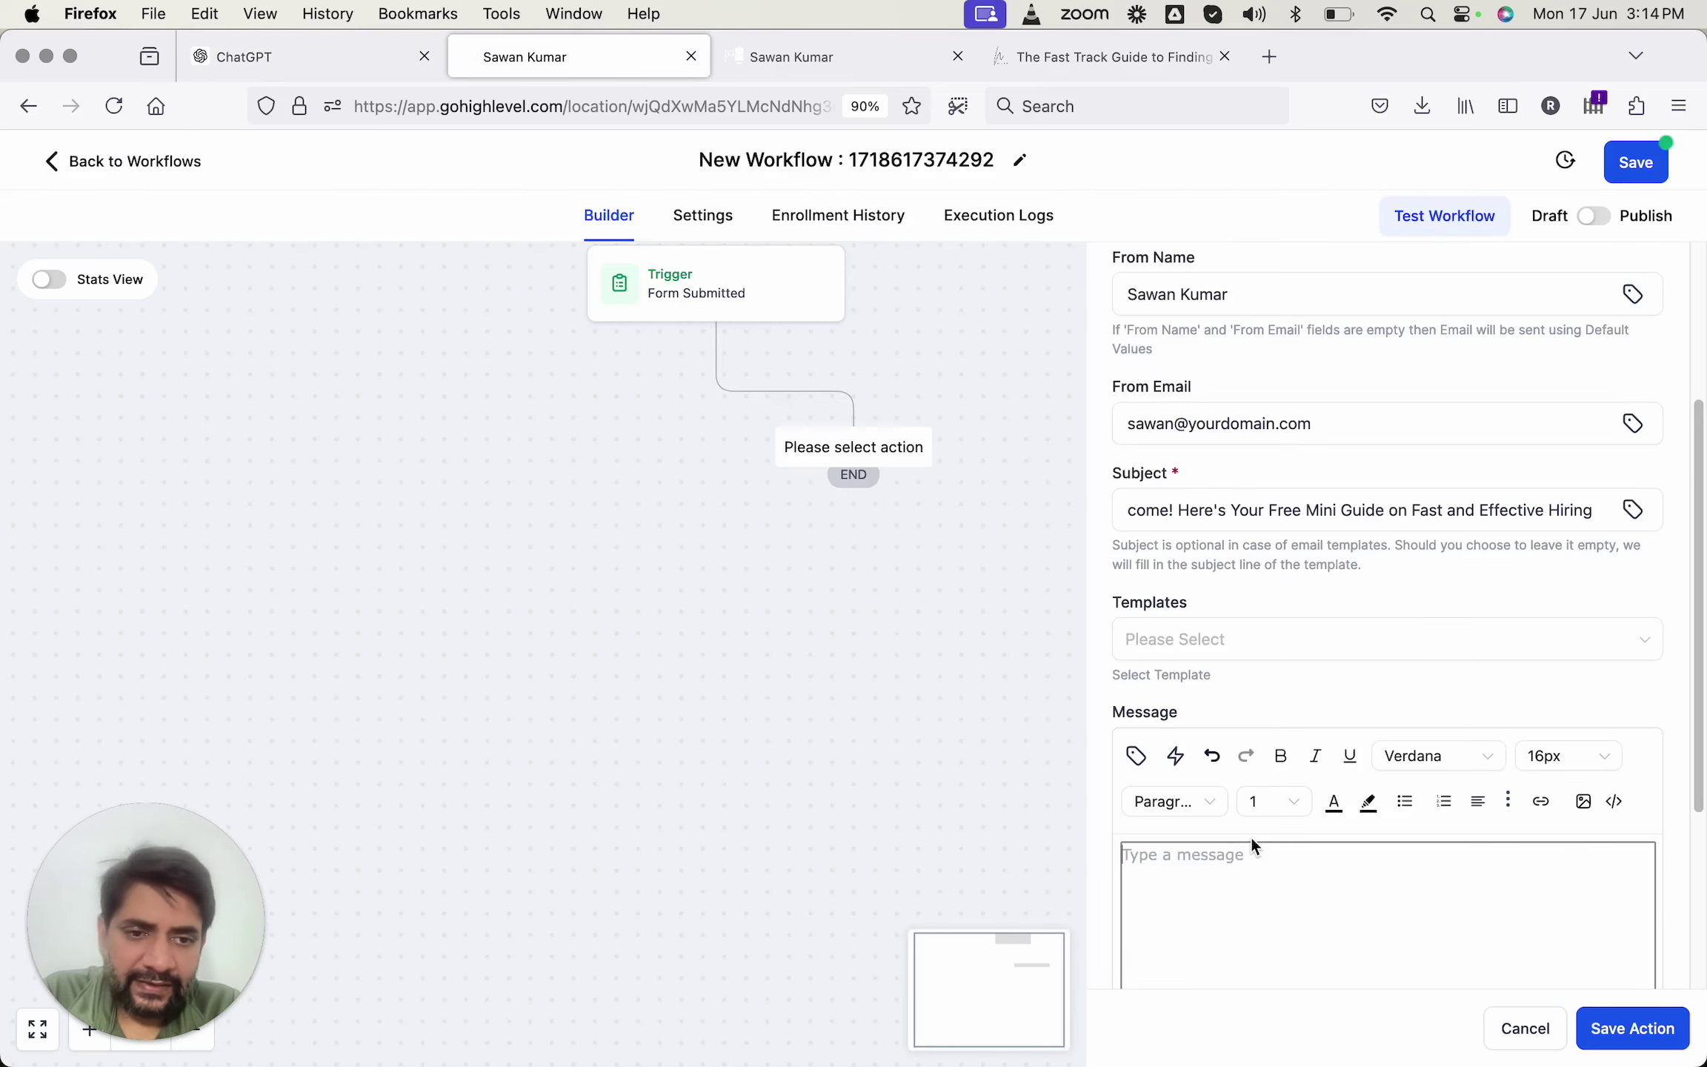
{"action": "scroll", "coordinate": [1250, 835], "scroll_direction": "down", "scroll_amount": 4}
{"action": "left_click", "coordinate": [1272, 613]}
{"action": "key", "text": "super+v"}
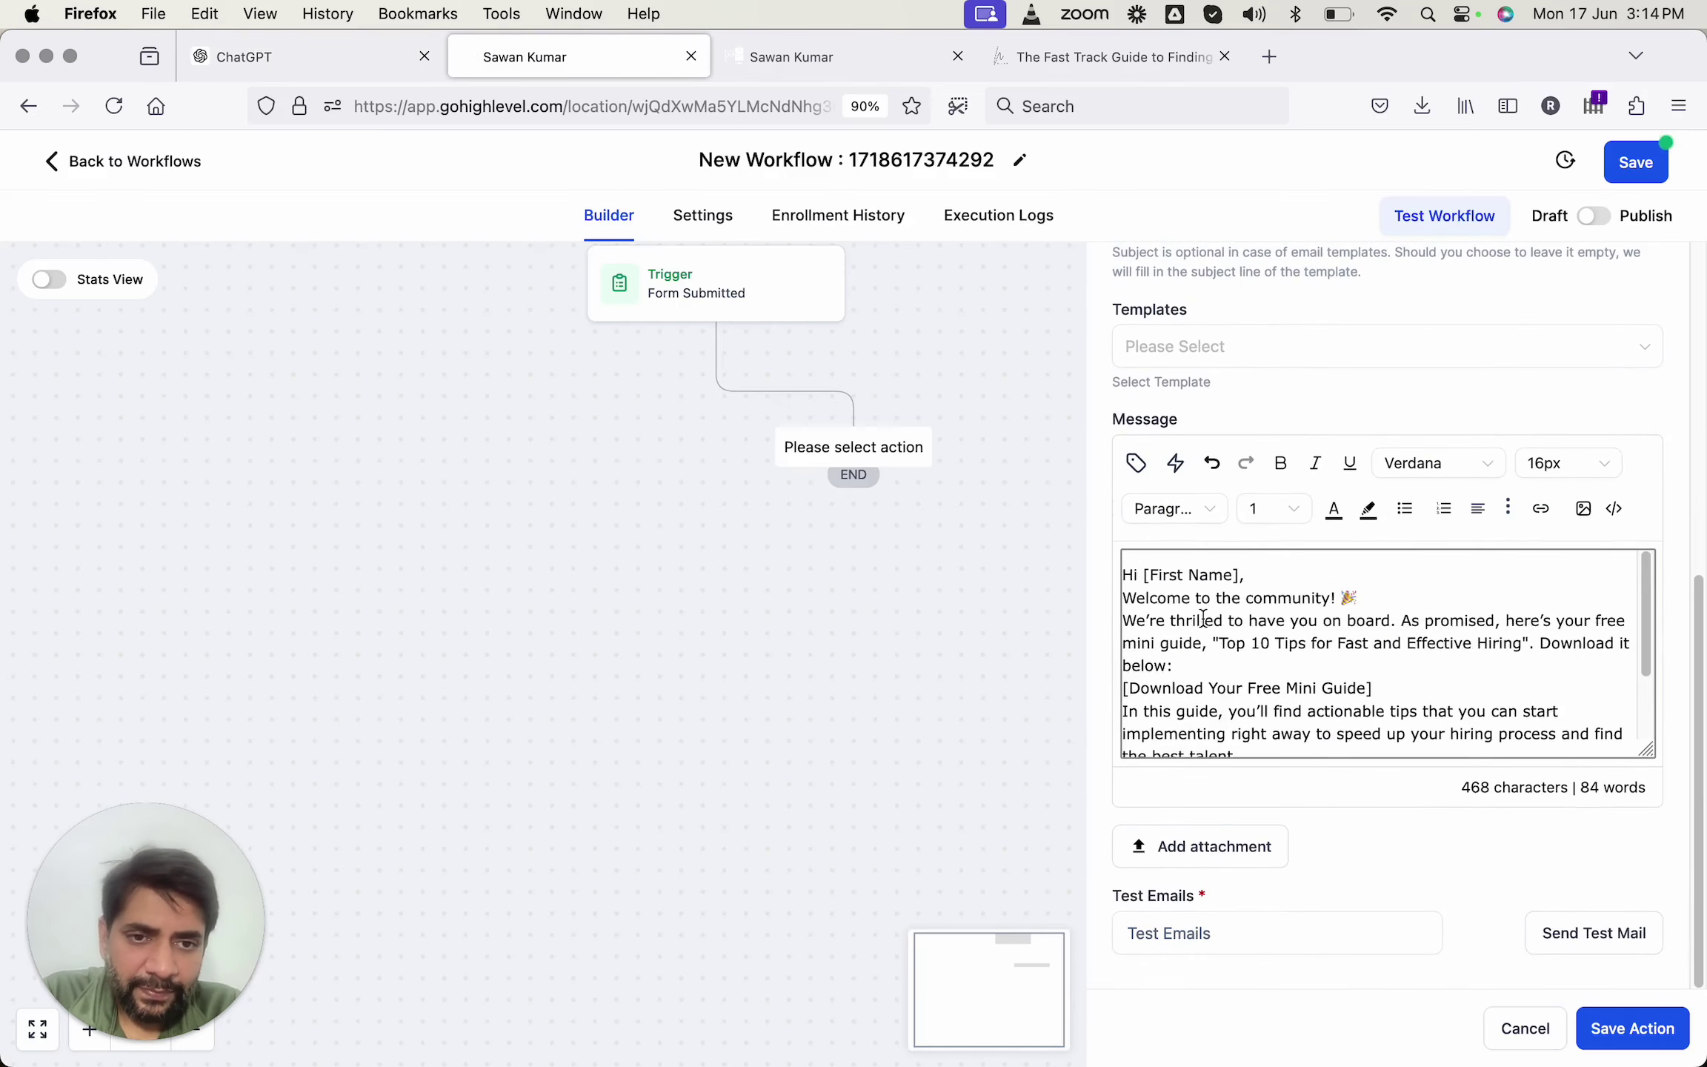
Remove the [First Name] placeholder after 'Hi' and start a new line.
{"action": "scroll", "coordinate": [1185, 593], "scroll_direction": "down", "scroll_amount": 1}
{"action": "left_click_drag", "start_coordinate": [1141, 563], "coordinate": [1257, 561]}
{"action": "key", "text": "BackSpace"}
{"action": "key", "text": "Return"}
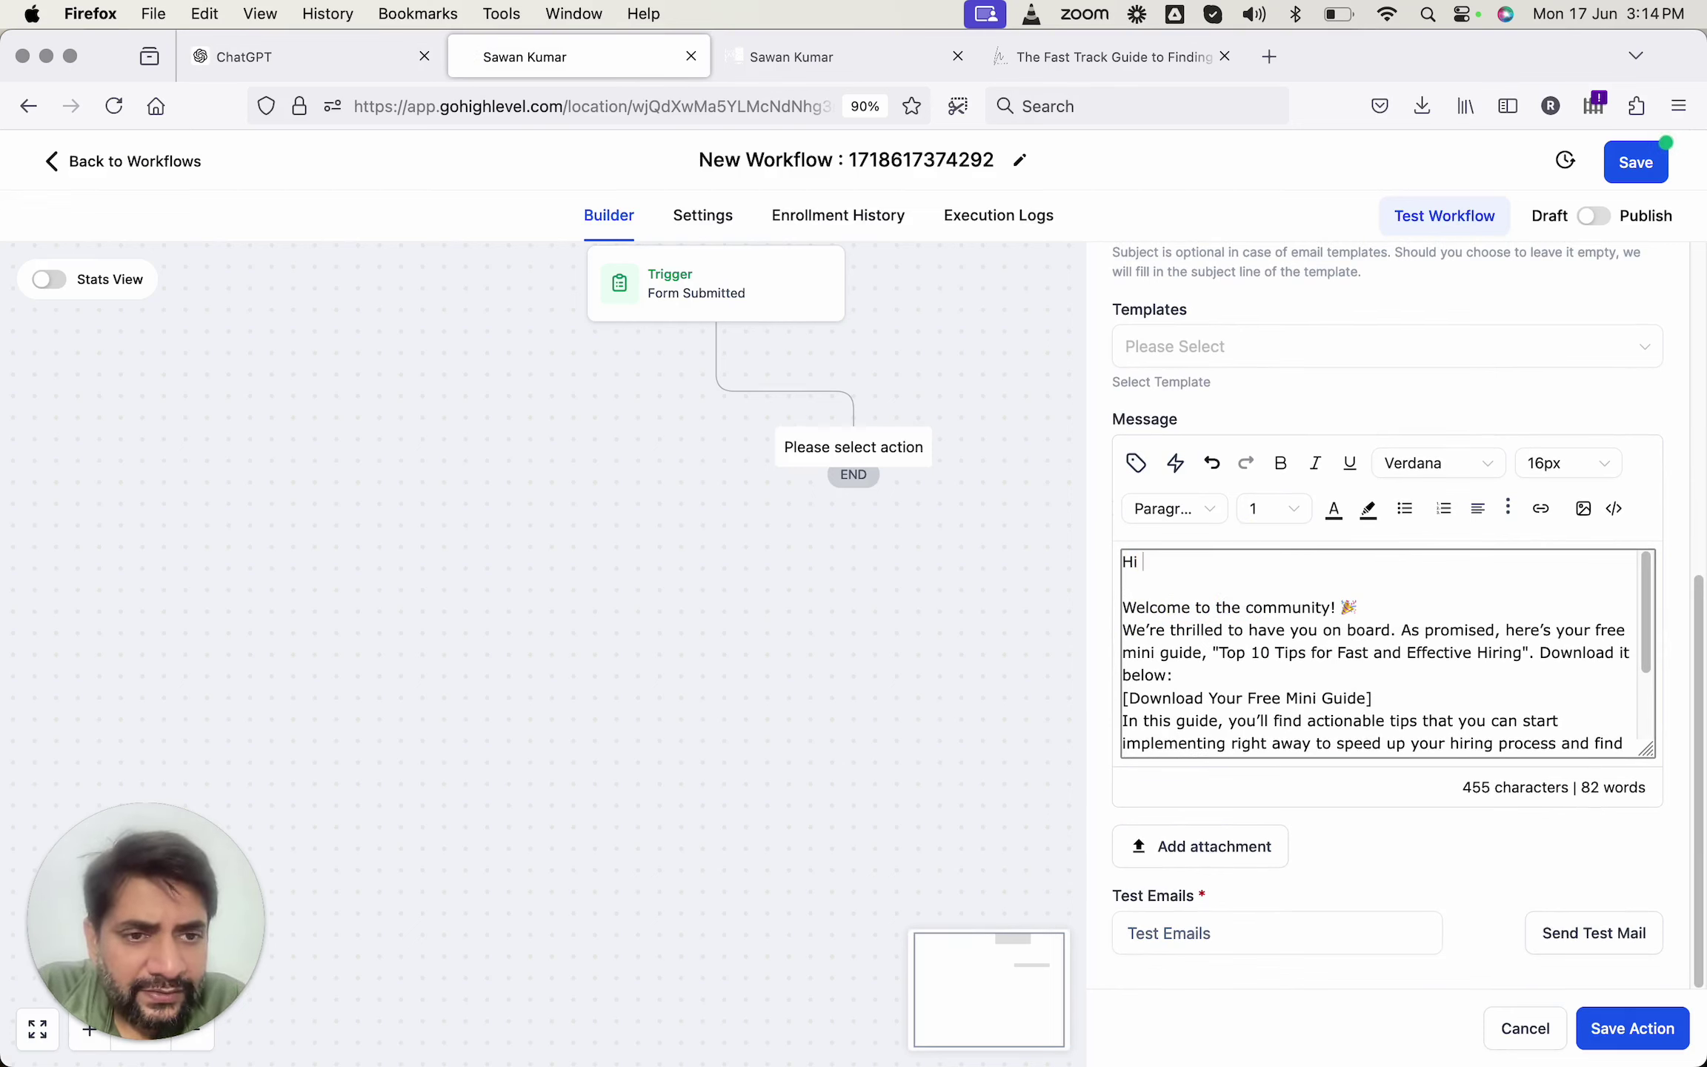
{"action": "scroll", "coordinate": [1313, 575], "scroll_direction": "up", "scroll_amount": 3}
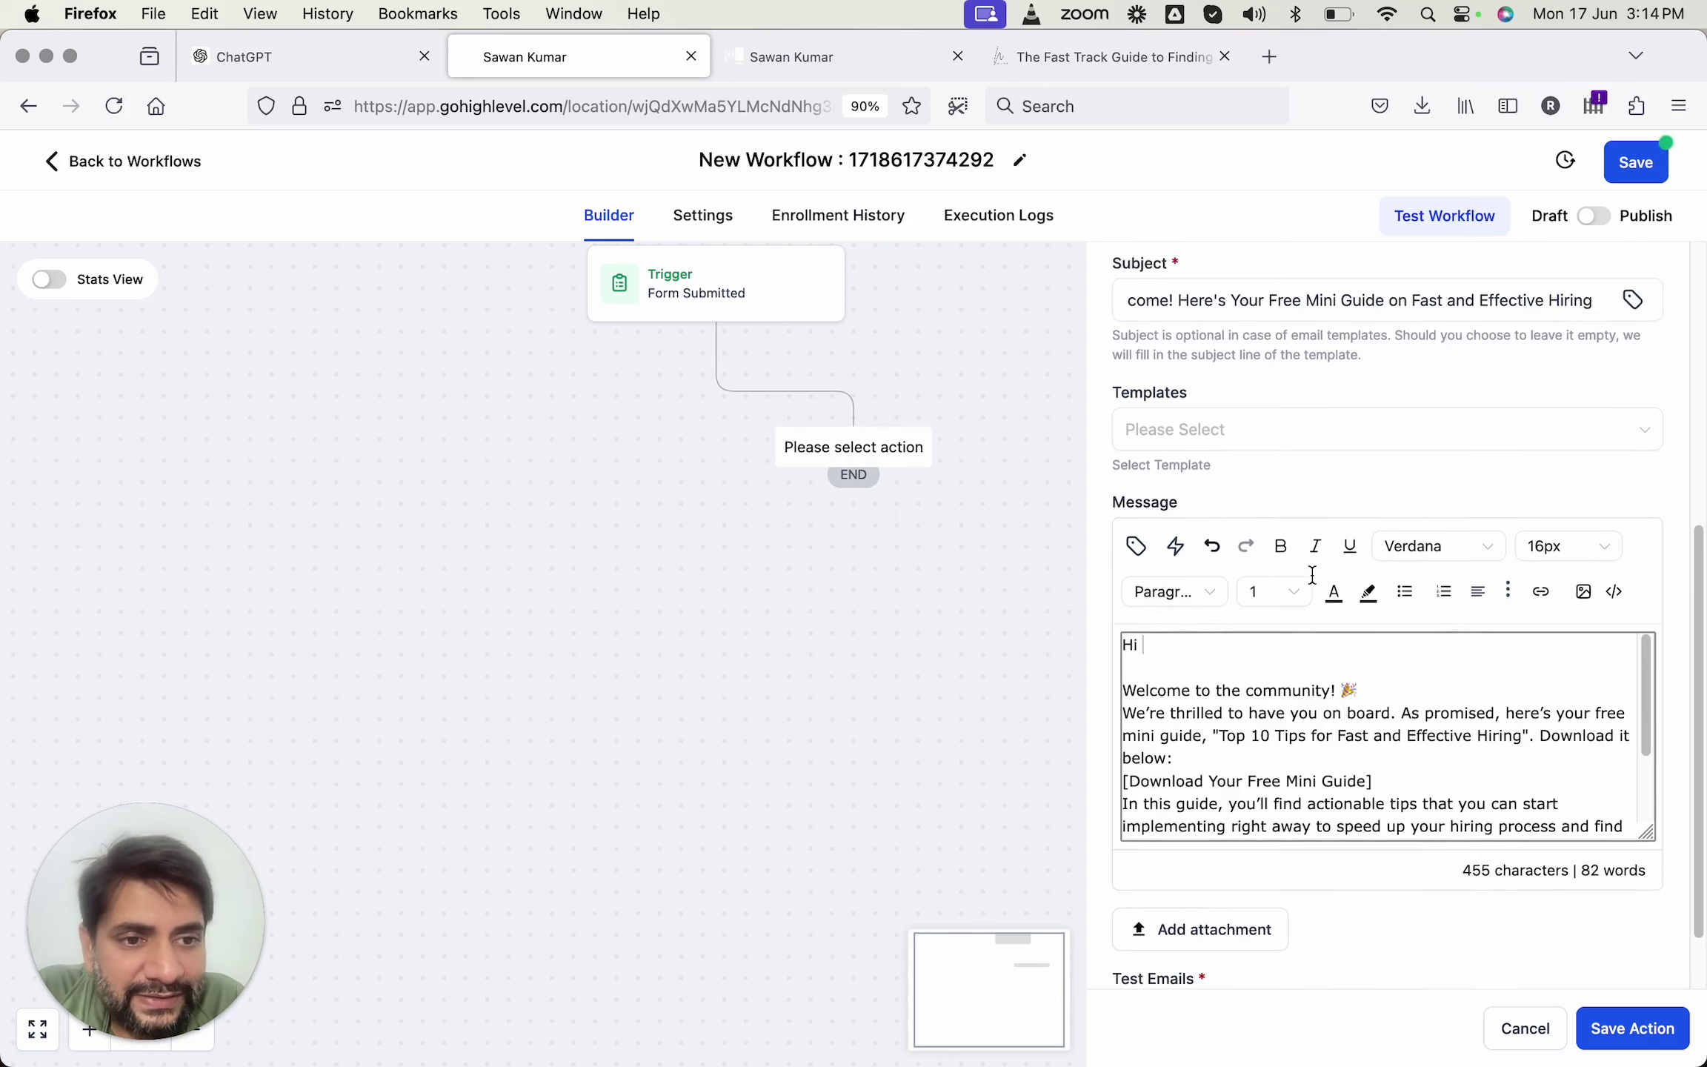
{"action": "scroll", "coordinate": [1463, 631], "scroll_direction": "down", "scroll_amount": 1}
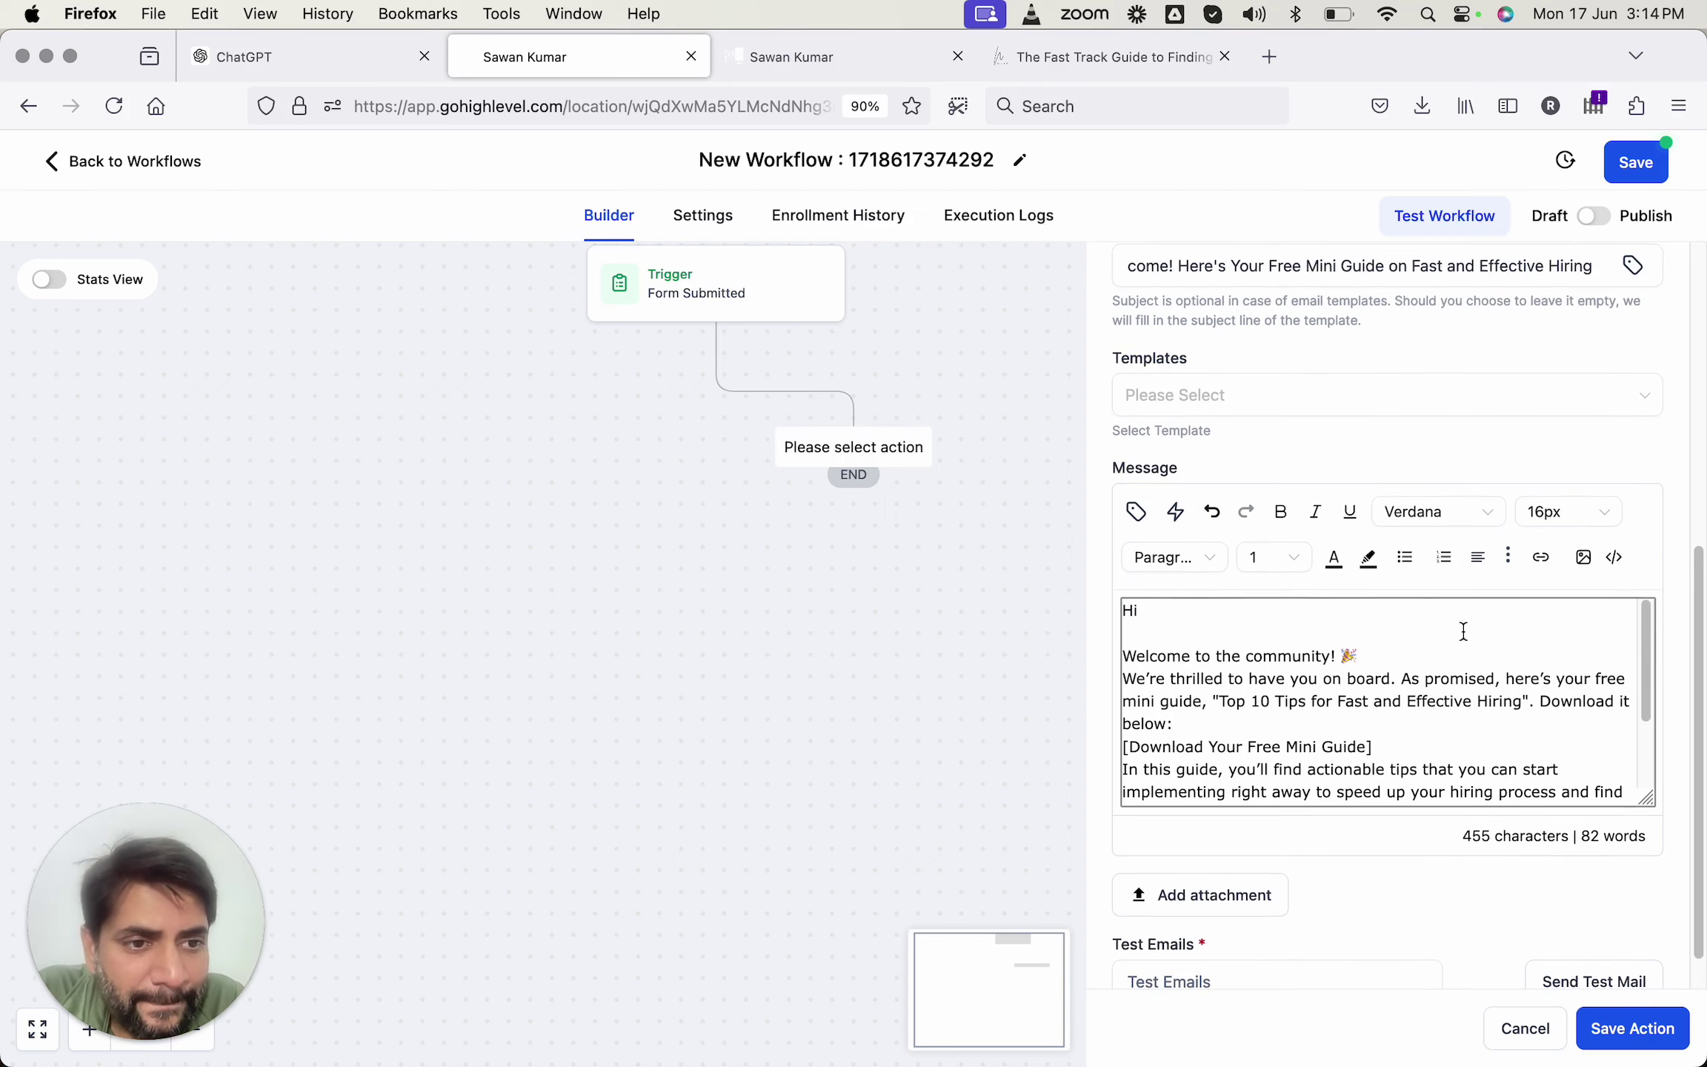
Insert the contact's First Name custom value after 'Hi' in the message.
{"action": "left_click", "coordinate": [1509, 560]}
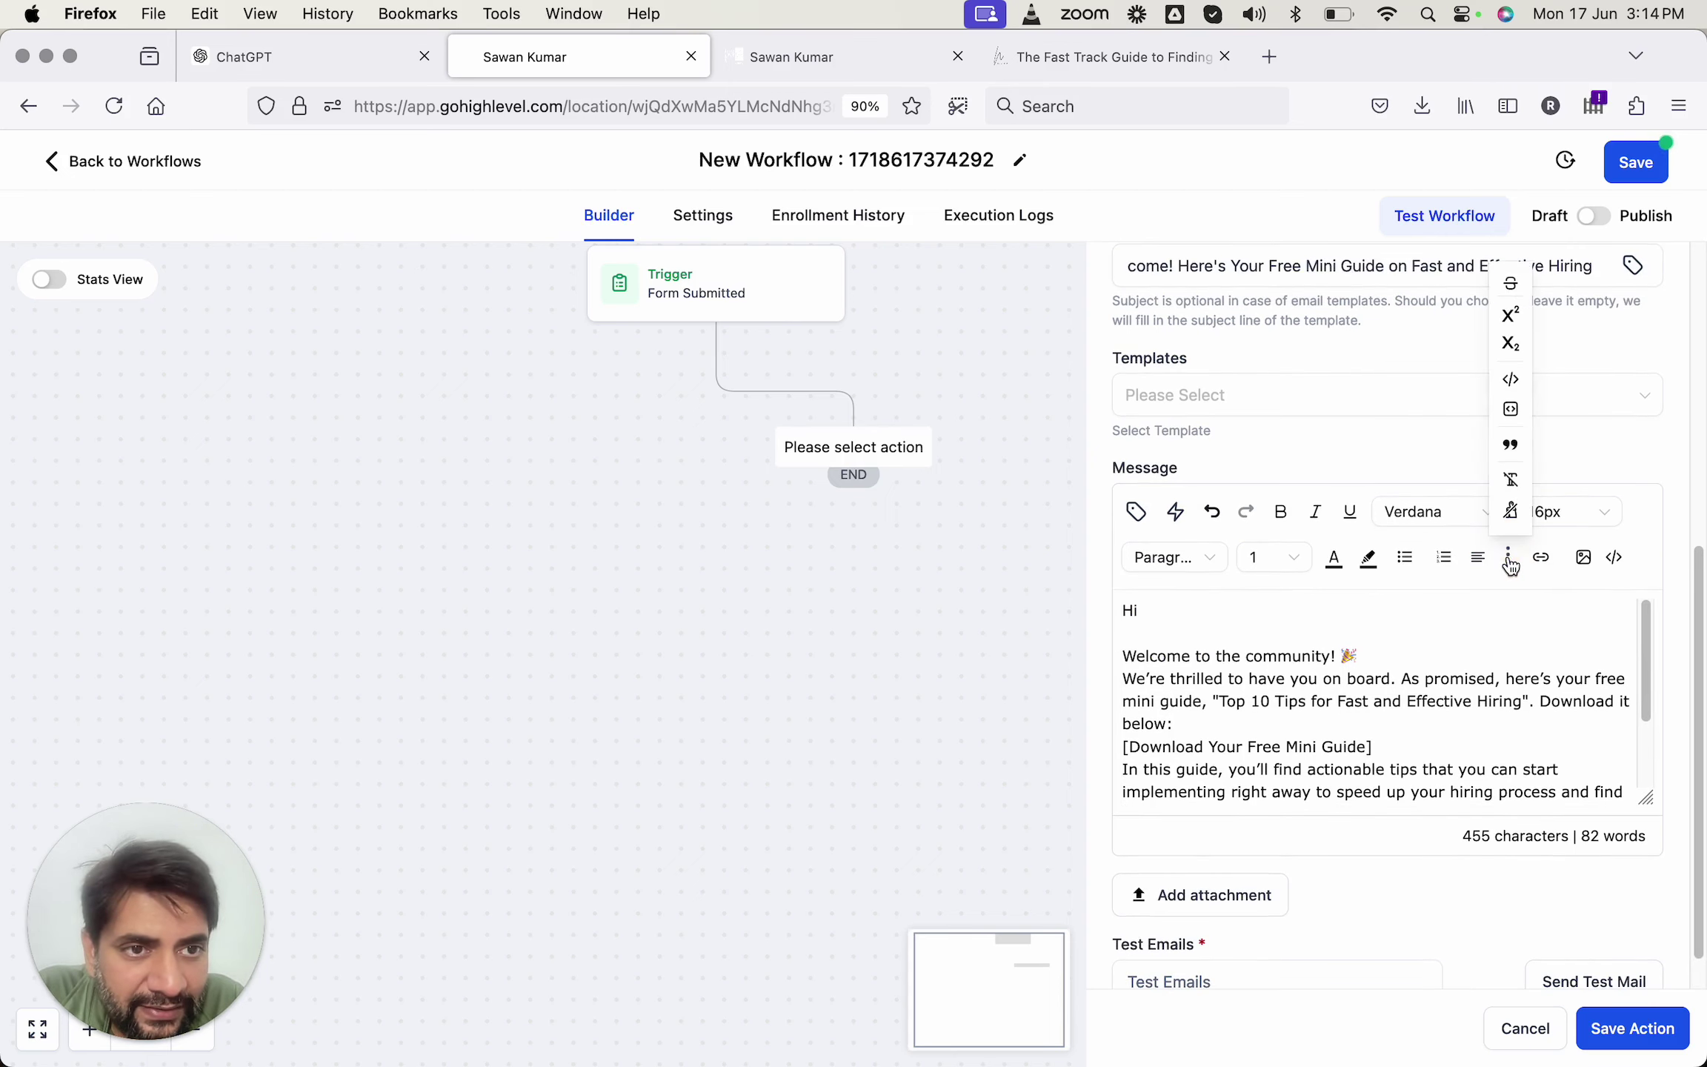
{"action": "left_click", "coordinate": [1509, 560]}
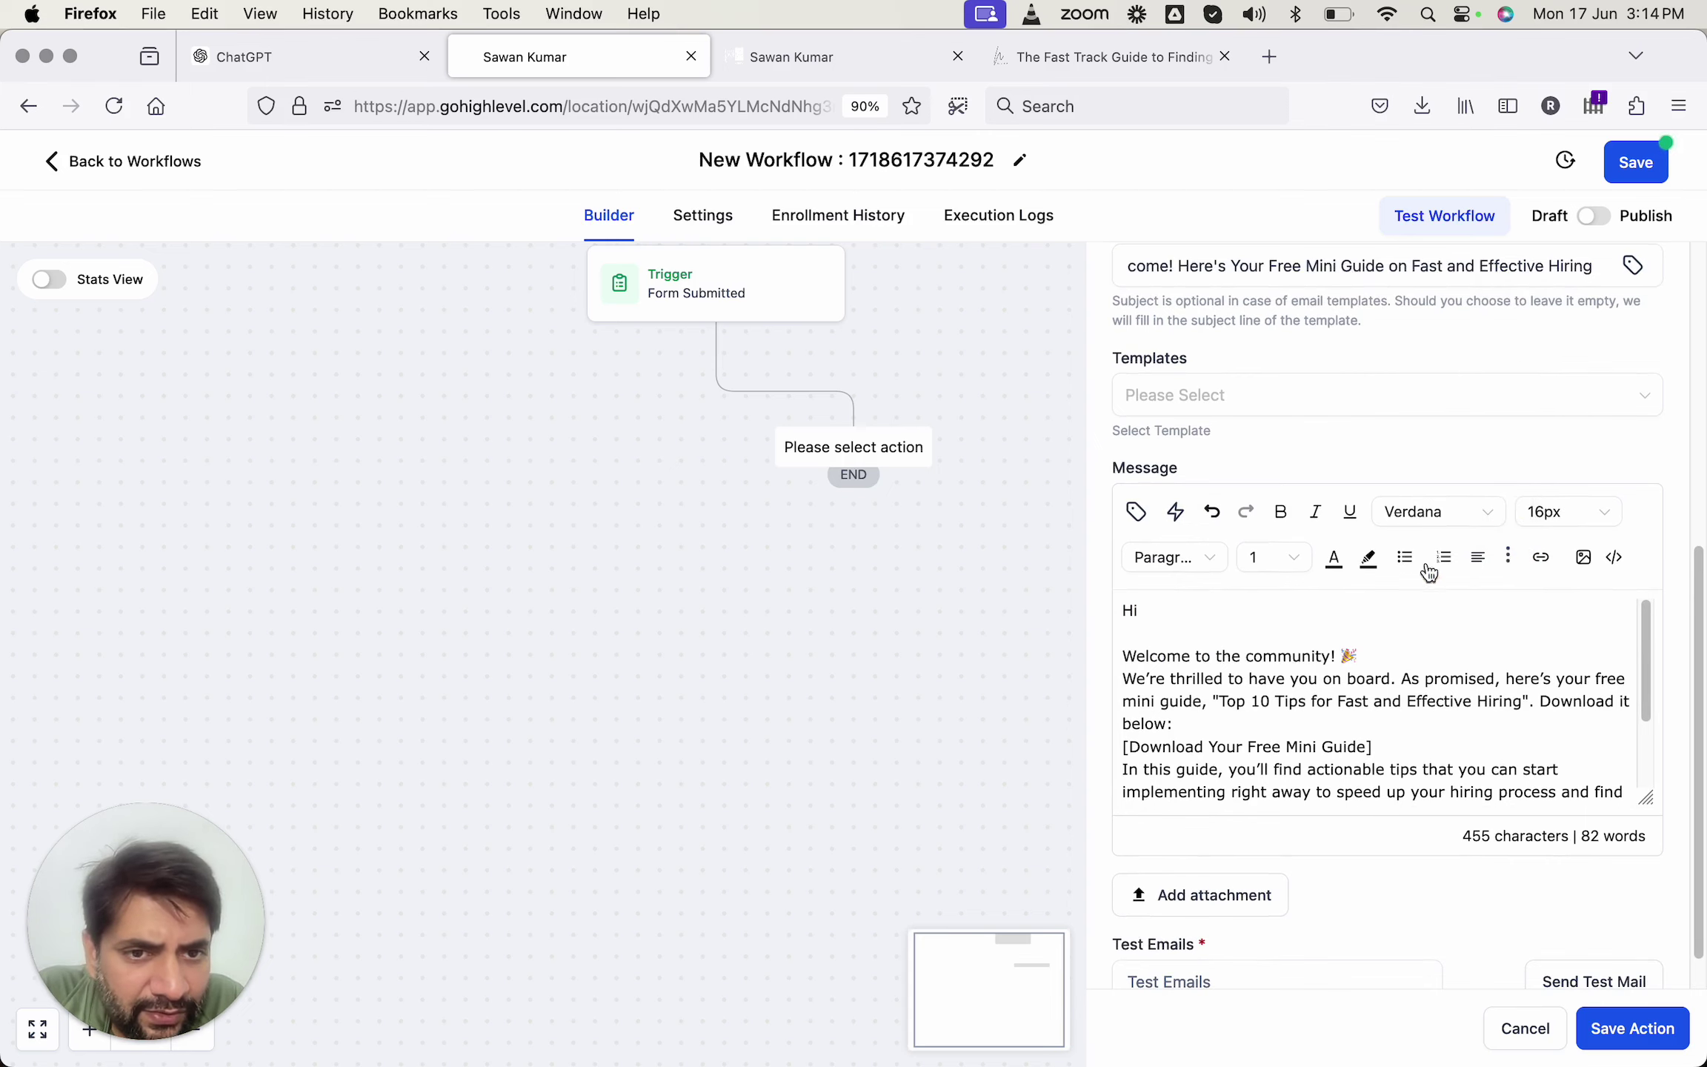
{"action": "left_click", "coordinate": [1136, 512]}
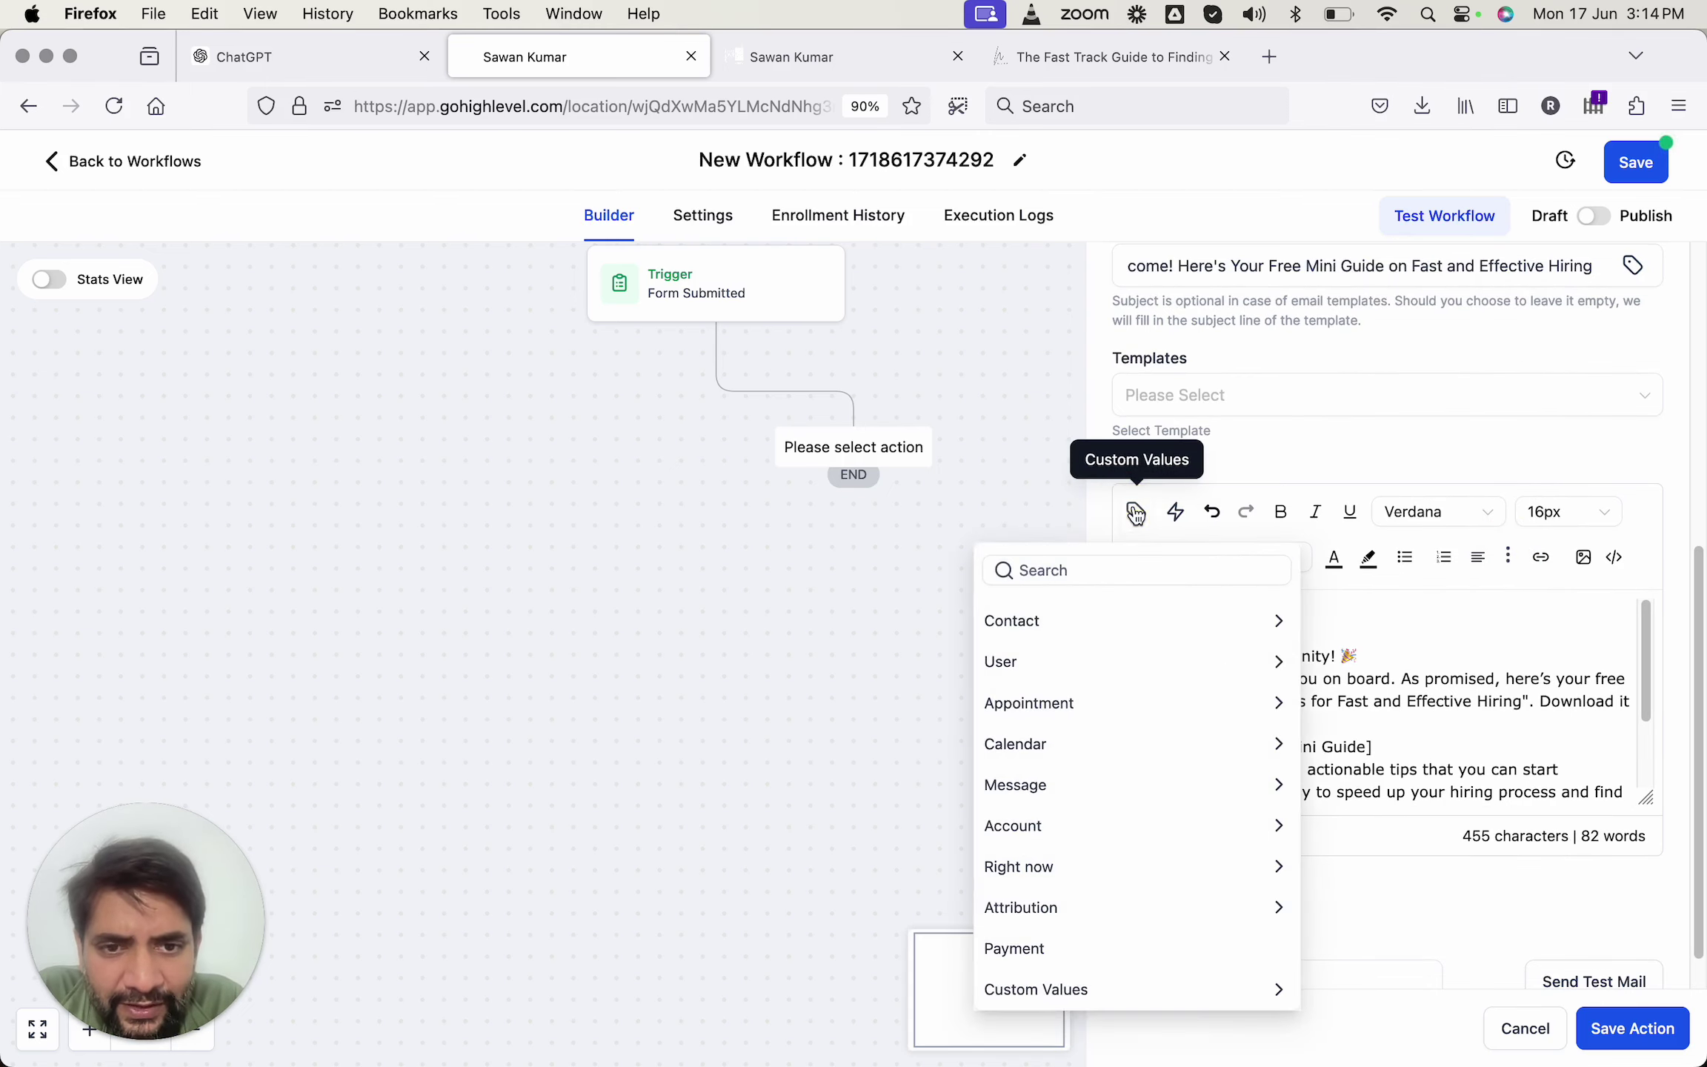
{"action": "left_click", "coordinate": [1105, 619]}
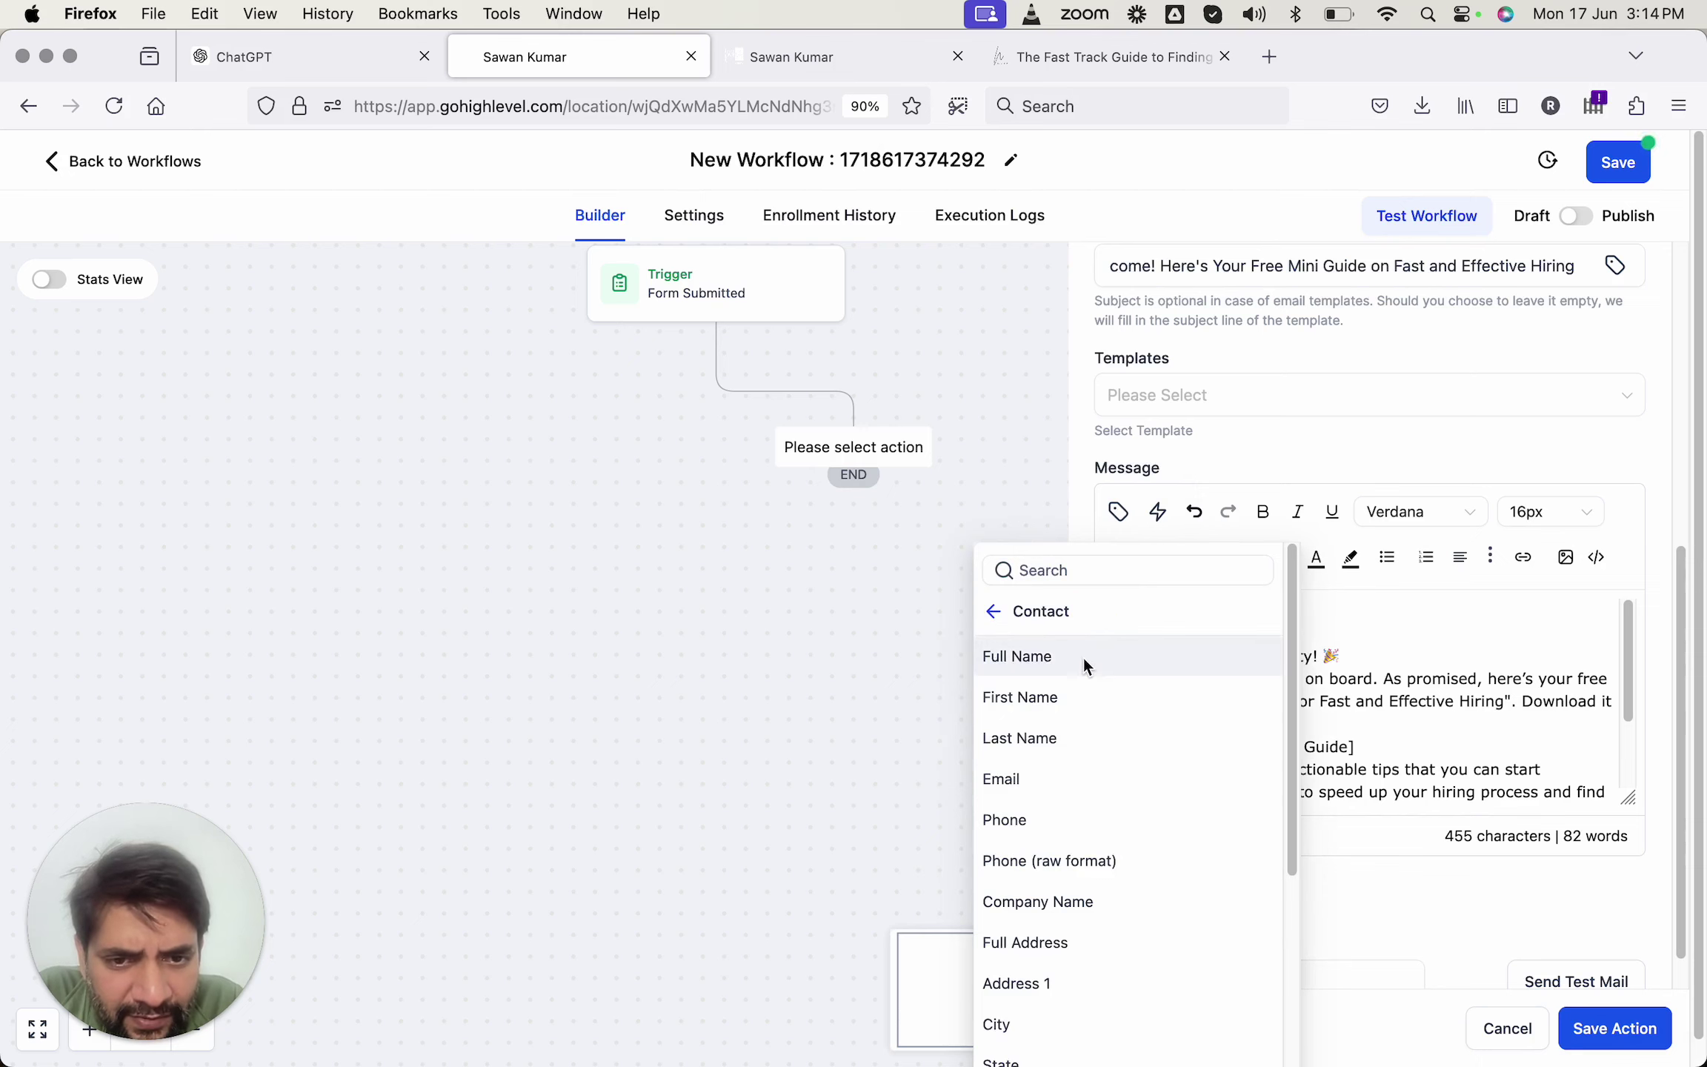
{"action": "left_click", "coordinate": [1062, 697]}
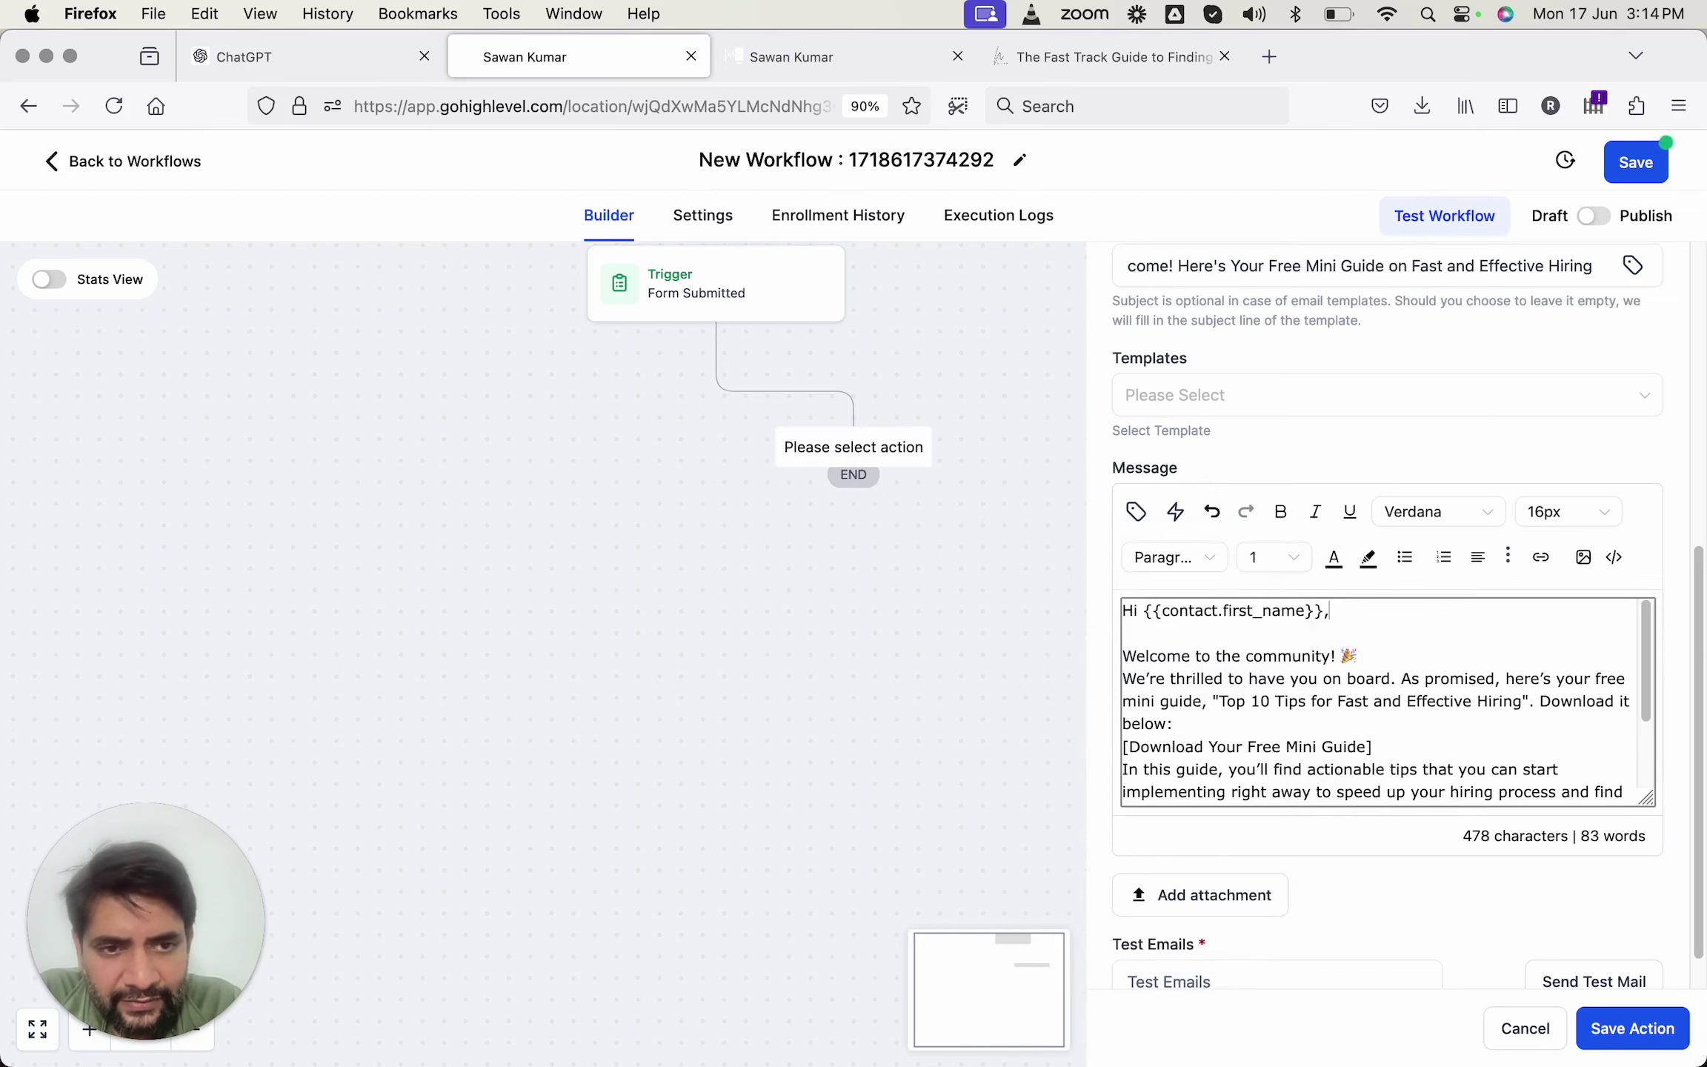
Add blank lines after the welcome line and around the 'Download it below' line.
{"action": "left_click", "coordinate": [1394, 656]}
{"action": "key", "text": "Return"}
{"action": "scroll", "coordinate": [1408, 681], "scroll_direction": "down", "scroll_amount": 2}
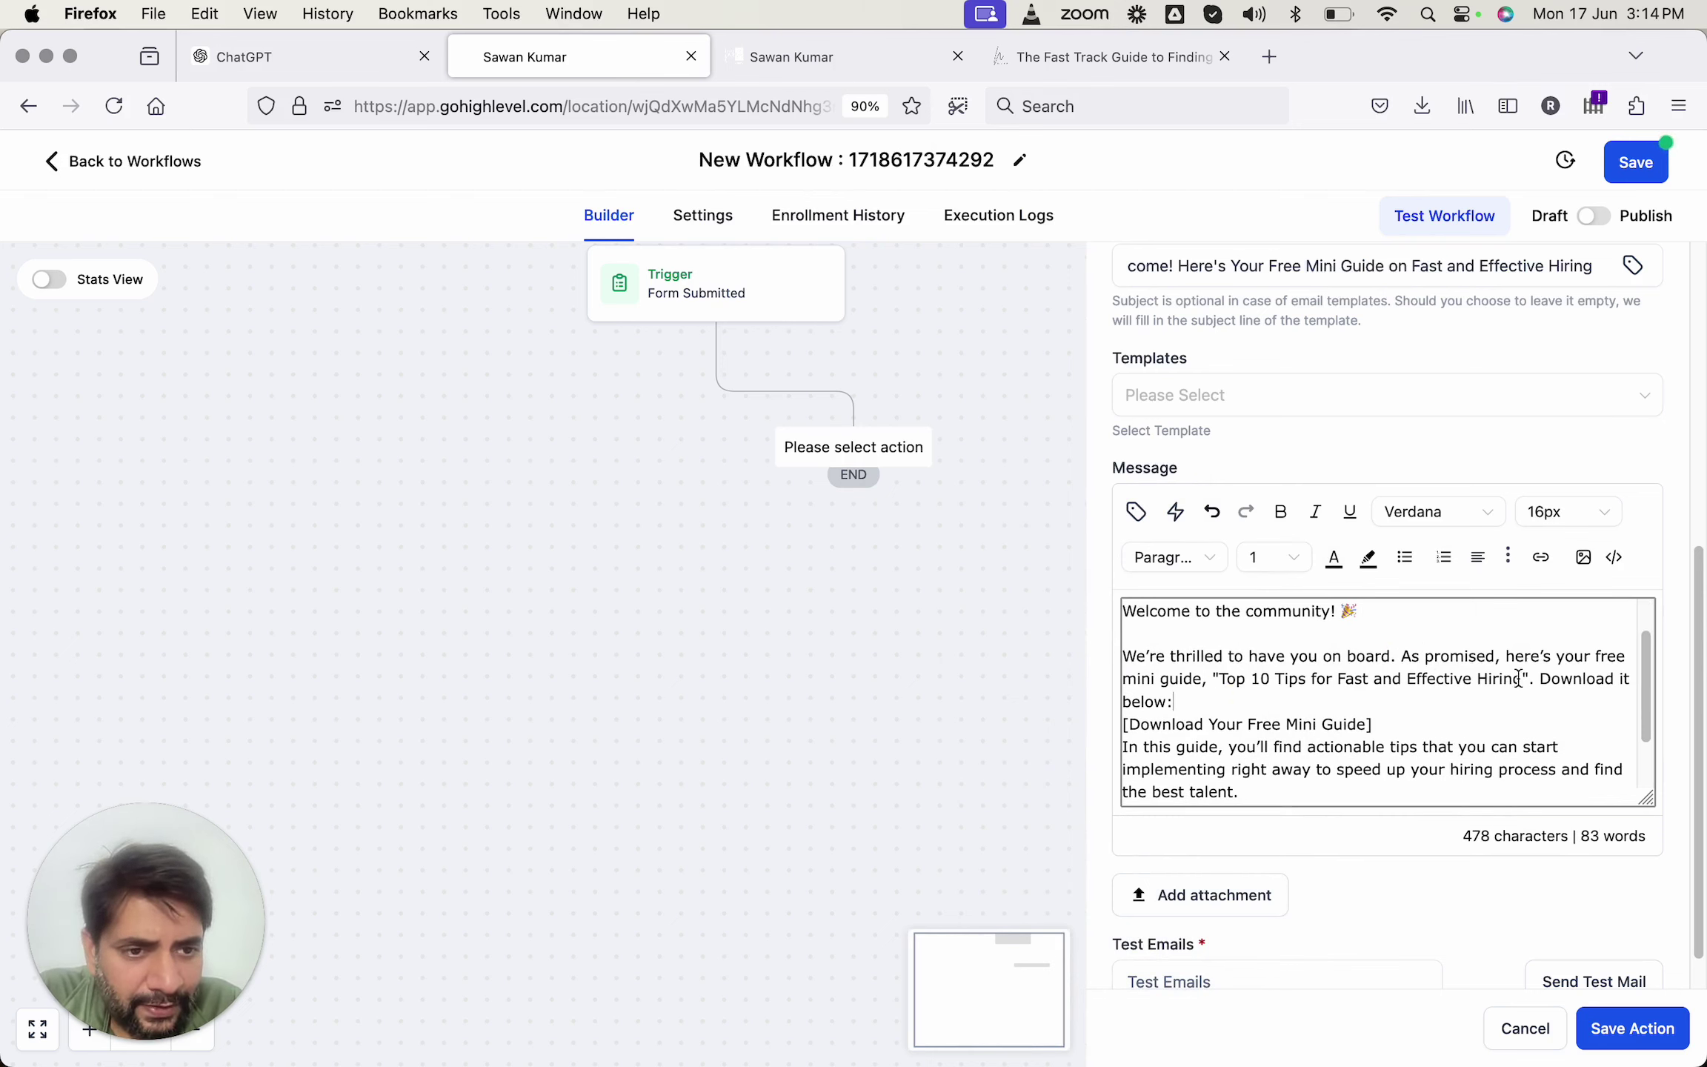
{"action": "left_click", "coordinate": [1543, 680]}
{"action": "key", "text": "Return"}
{"action": "key", "text": "Return"}
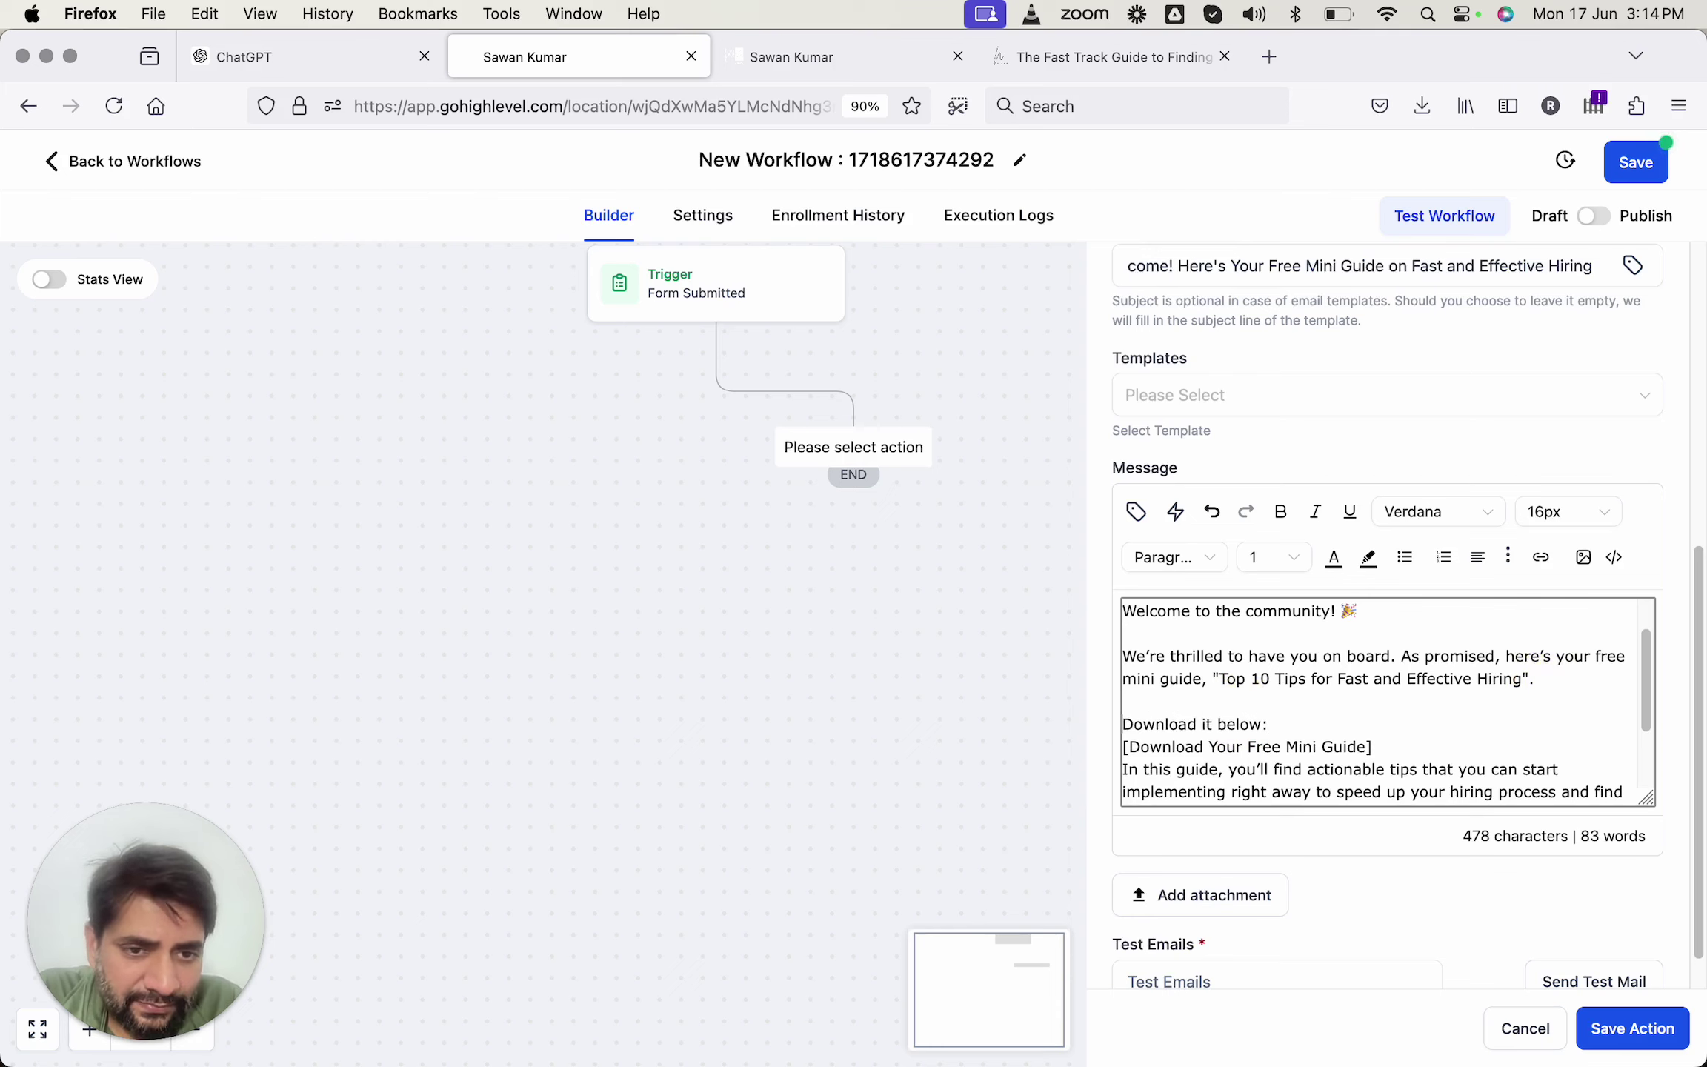
{"action": "triple_click", "coordinate": [1377, 746]}
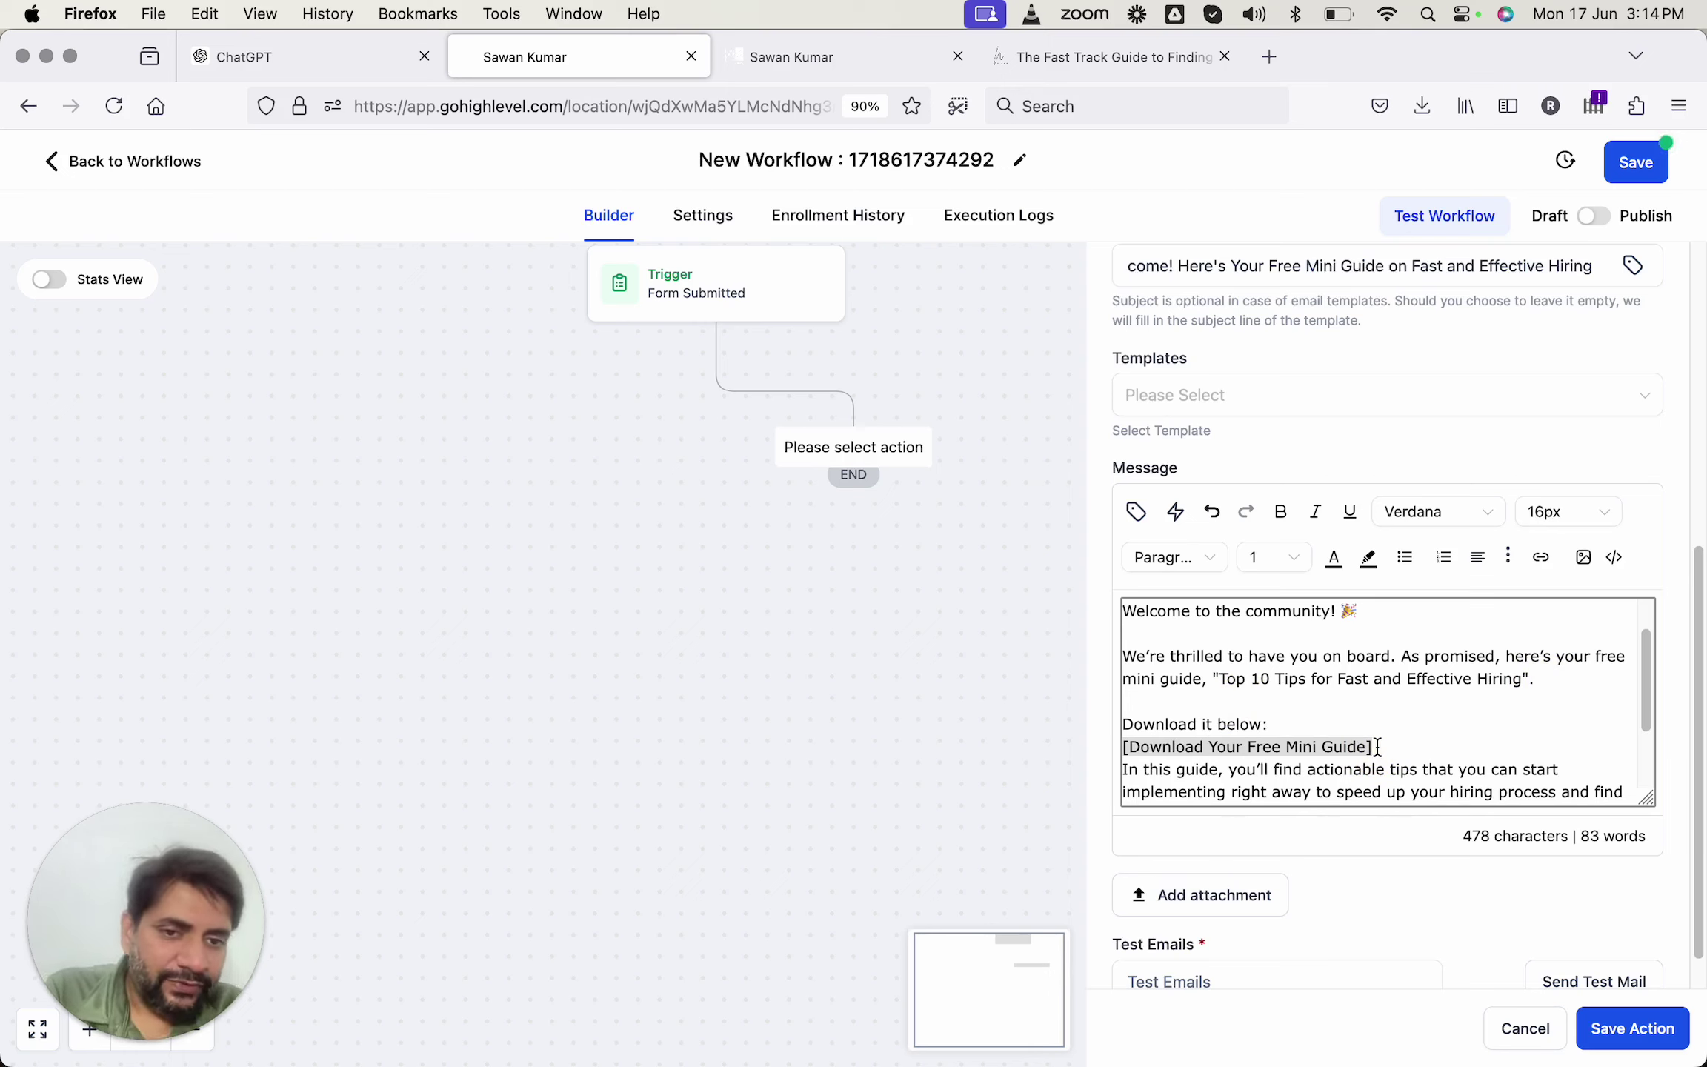
{"action": "left_click", "coordinate": [1411, 745]}
{"action": "key", "text": "Return"}
Put the signature name on its own line.
{"action": "scroll", "coordinate": [1411, 745], "scroll_direction": "down", "scroll_amount": 3}
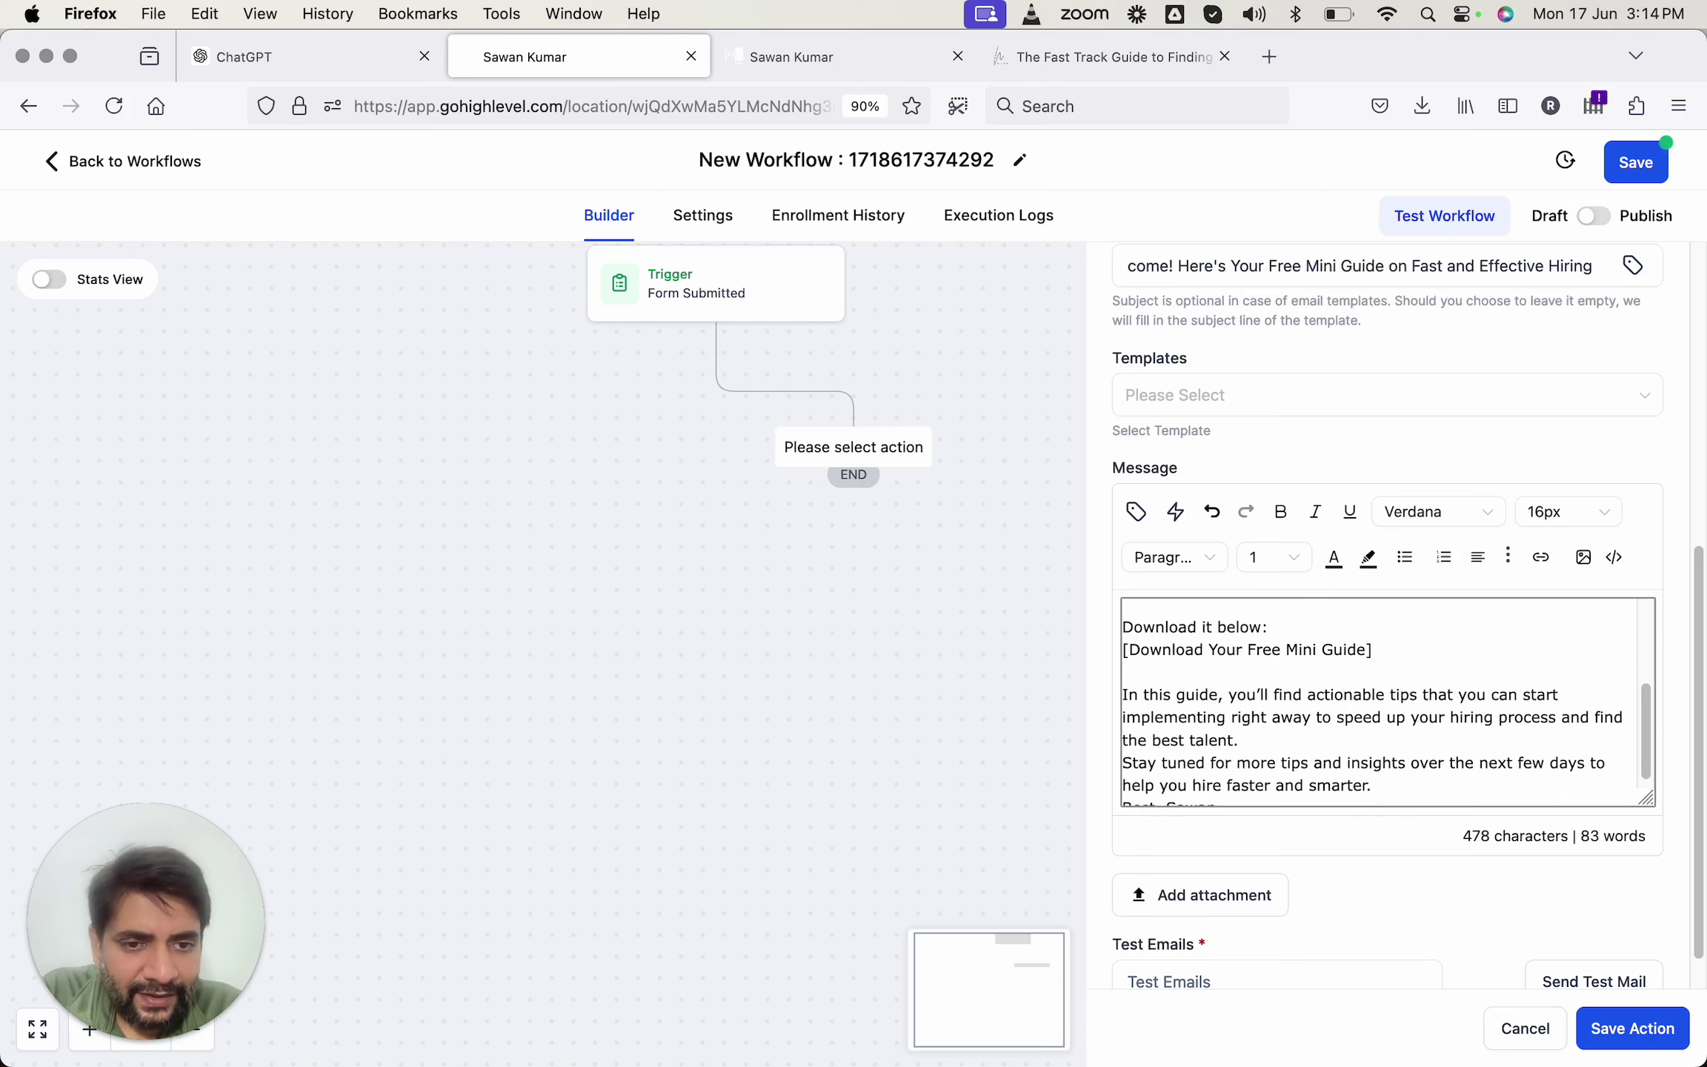
{"action": "left_click", "coordinate": [1335, 741]}
{"action": "scroll", "coordinate": [1378, 704], "scroll_direction": "down", "scroll_amount": 2}
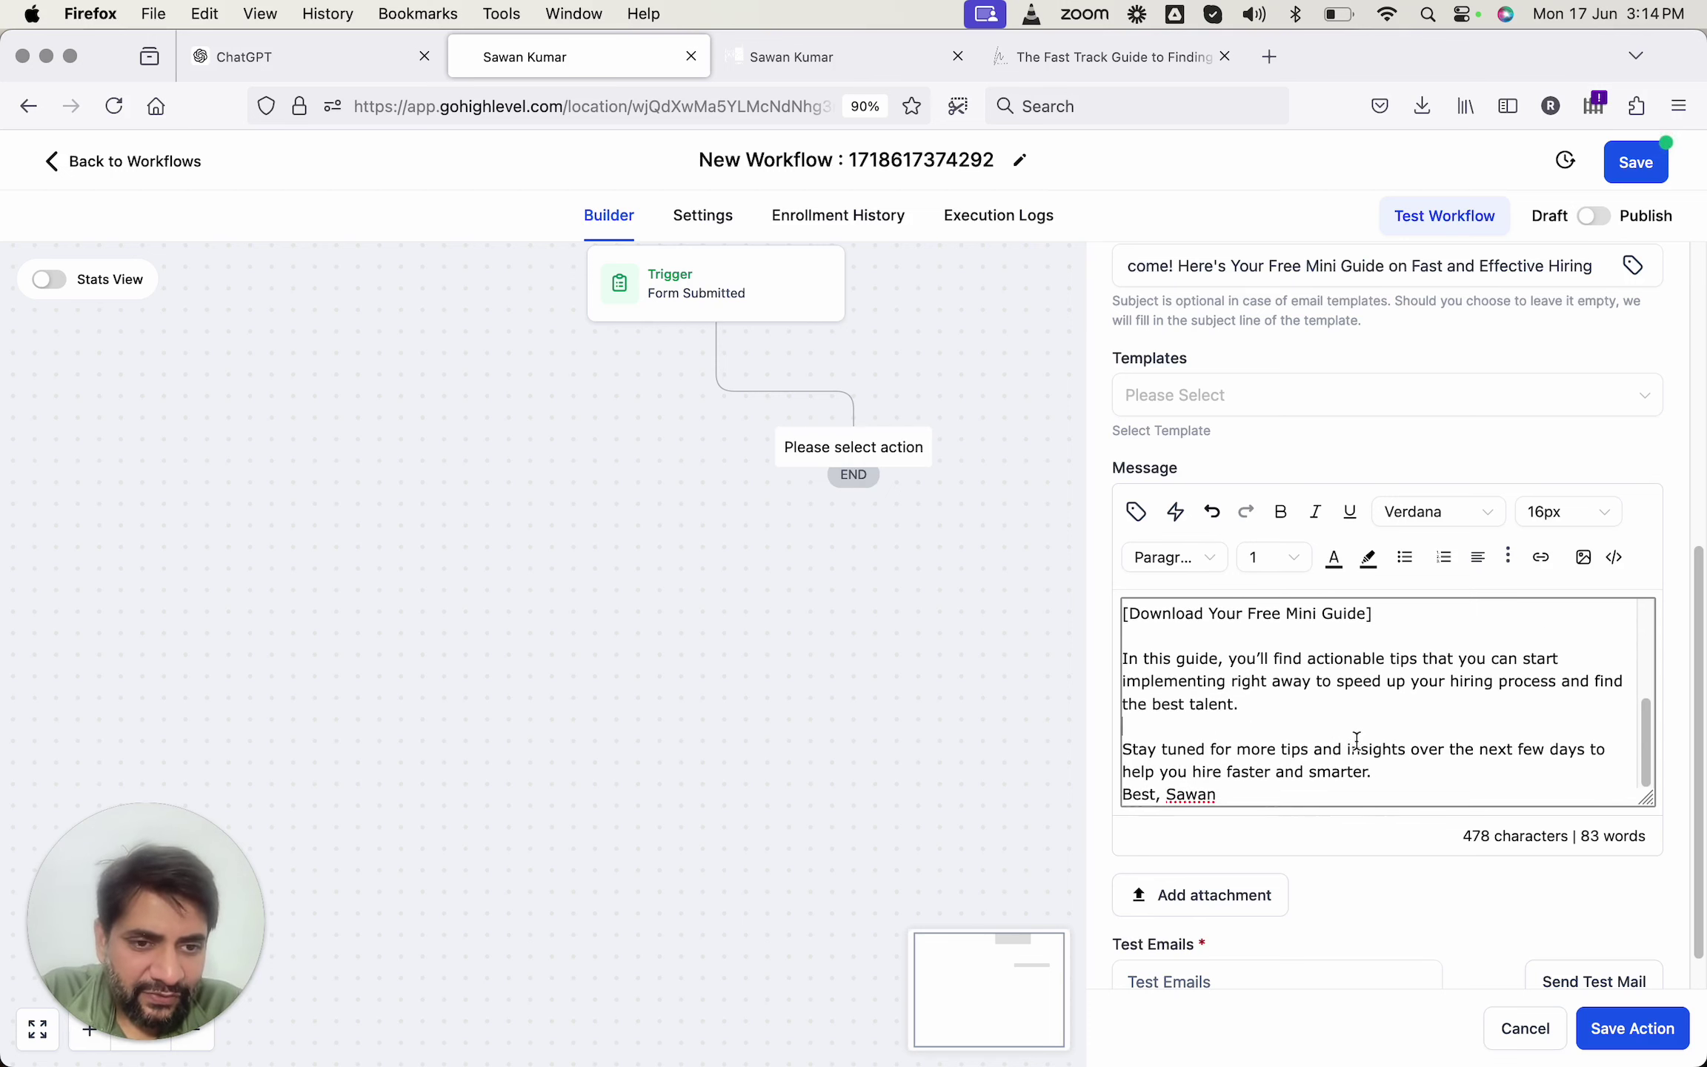
{"action": "scroll", "coordinate": [1234, 789], "scroll_direction": "down", "scroll_amount": 1}
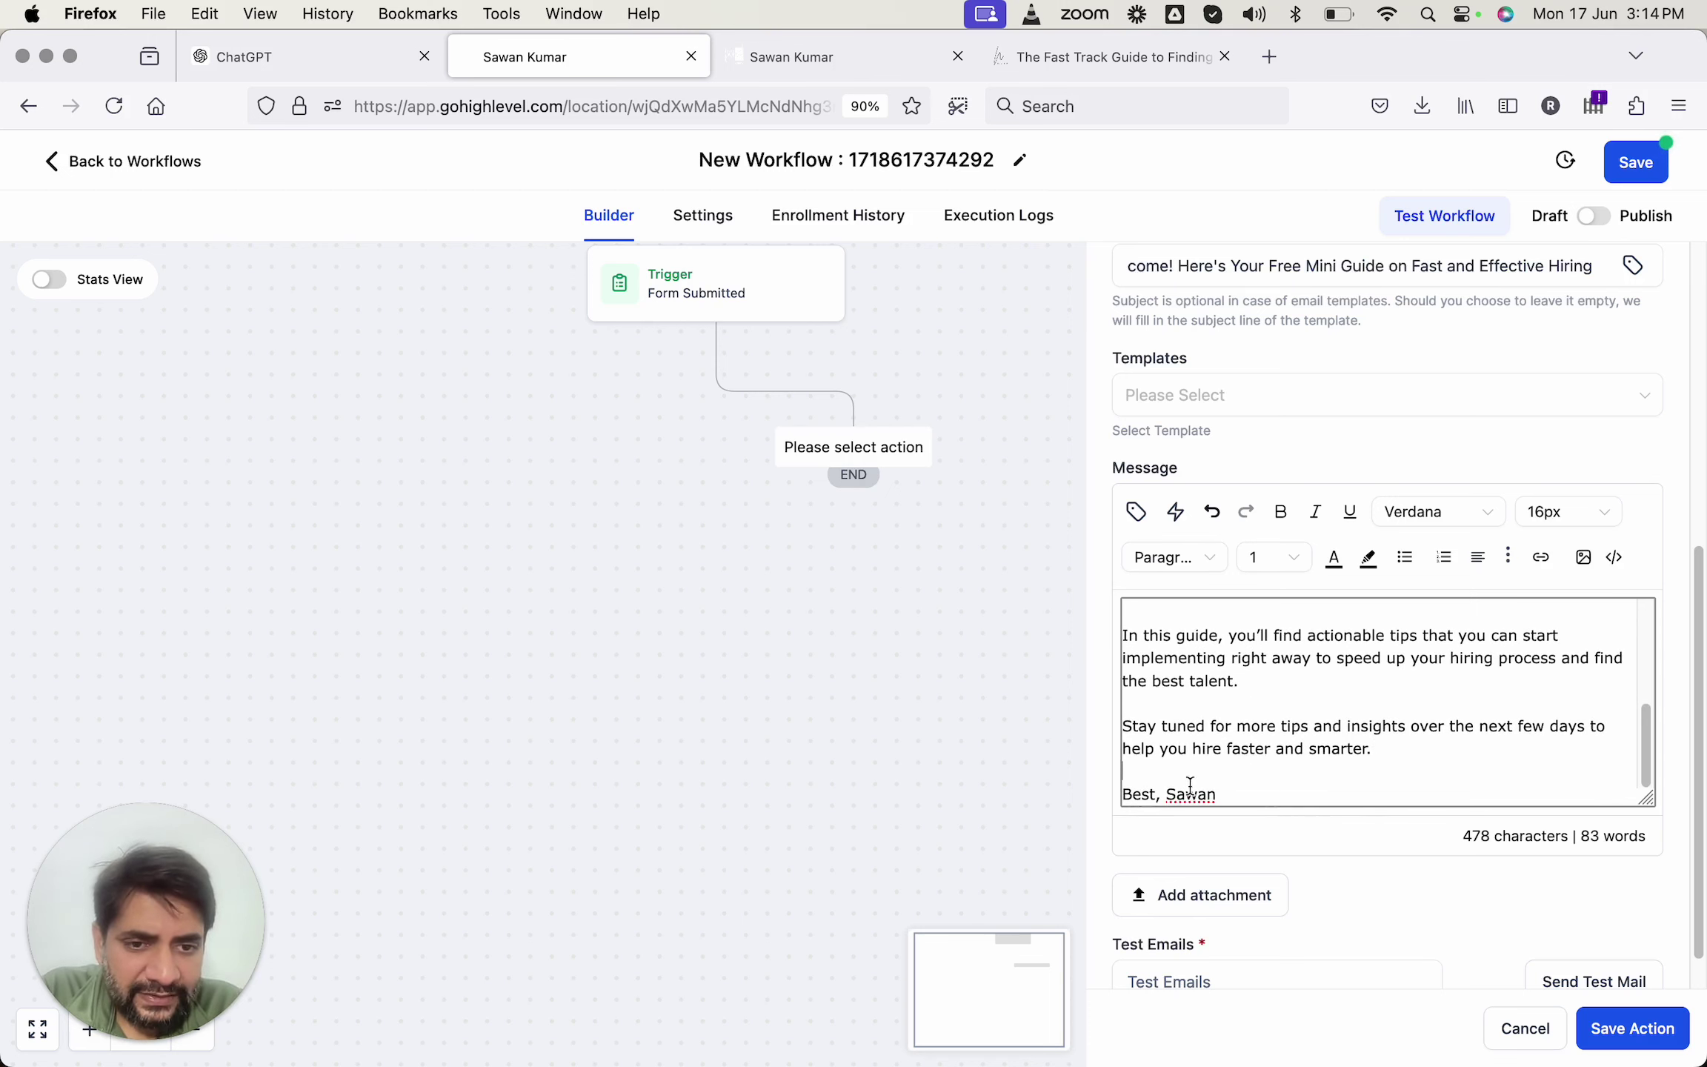
{"action": "left_click", "coordinate": [1167, 793]}
{"action": "key", "text": "Return"}
{"action": "key", "text": "Return"}
{"action": "scroll", "coordinate": [1185, 689], "scroll_direction": "up", "scroll_amount": 10}
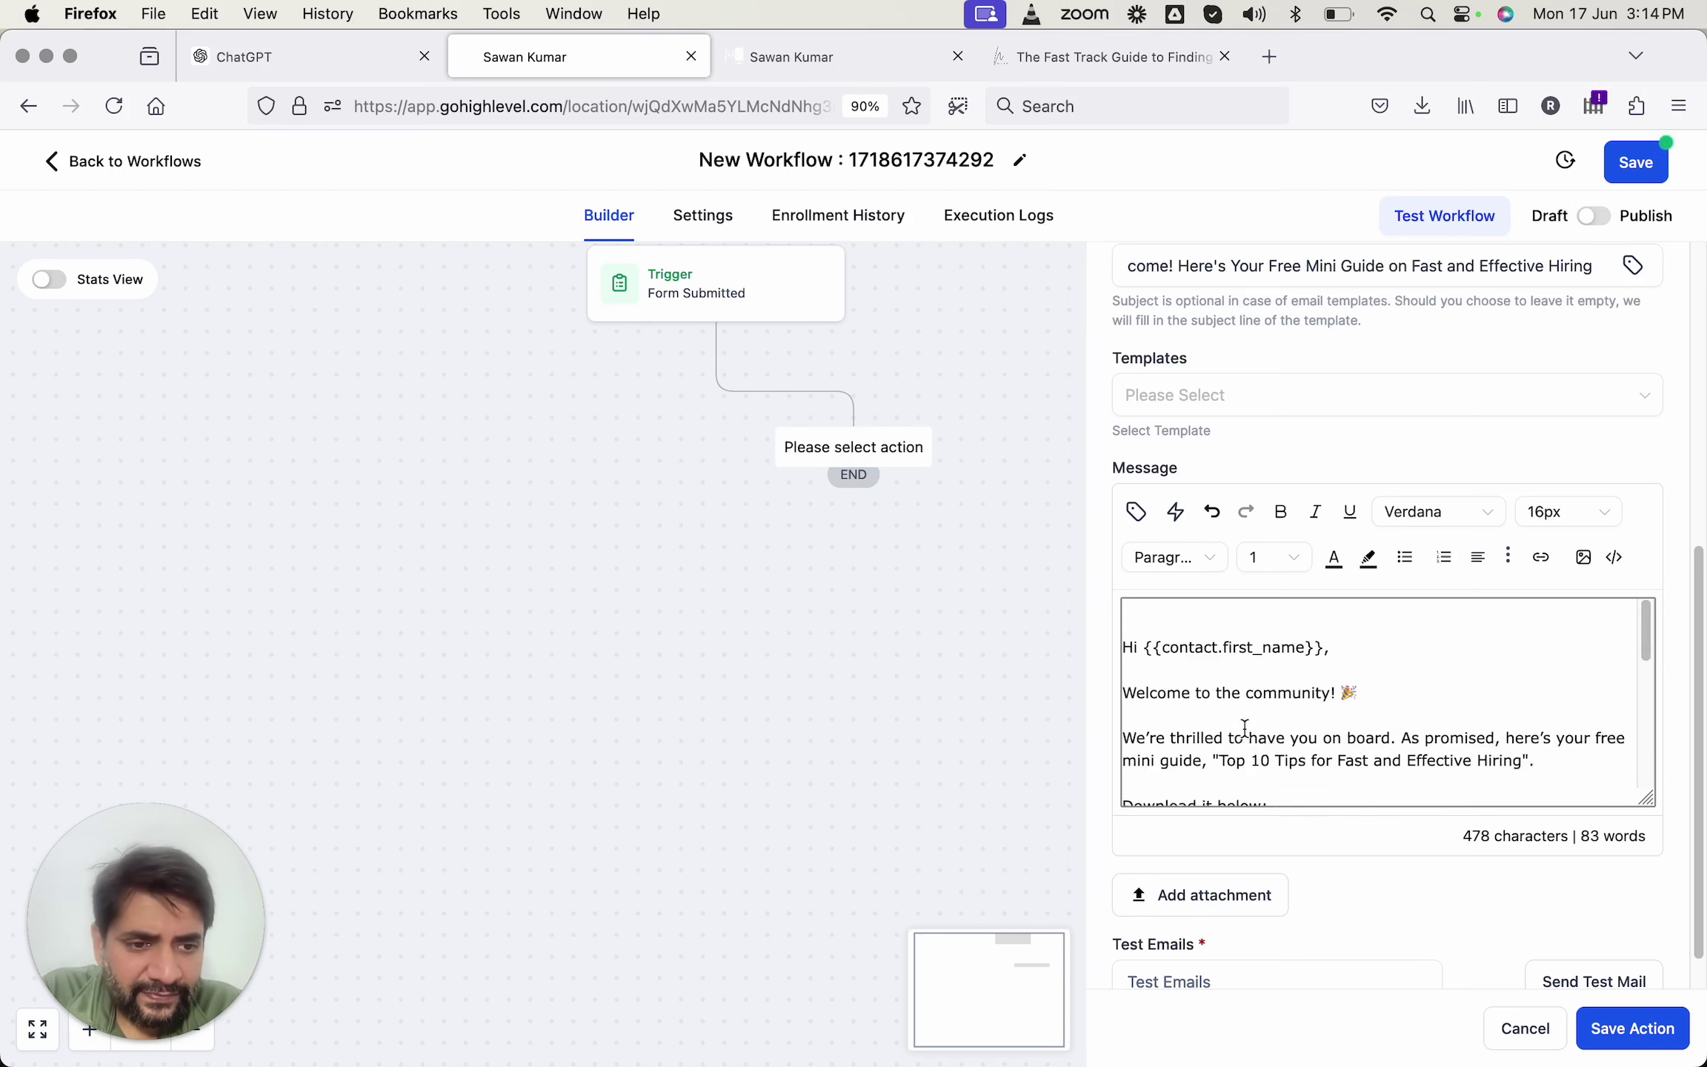
Save the email action to the workflow.
{"action": "left_click", "coordinate": [1616, 1029]}
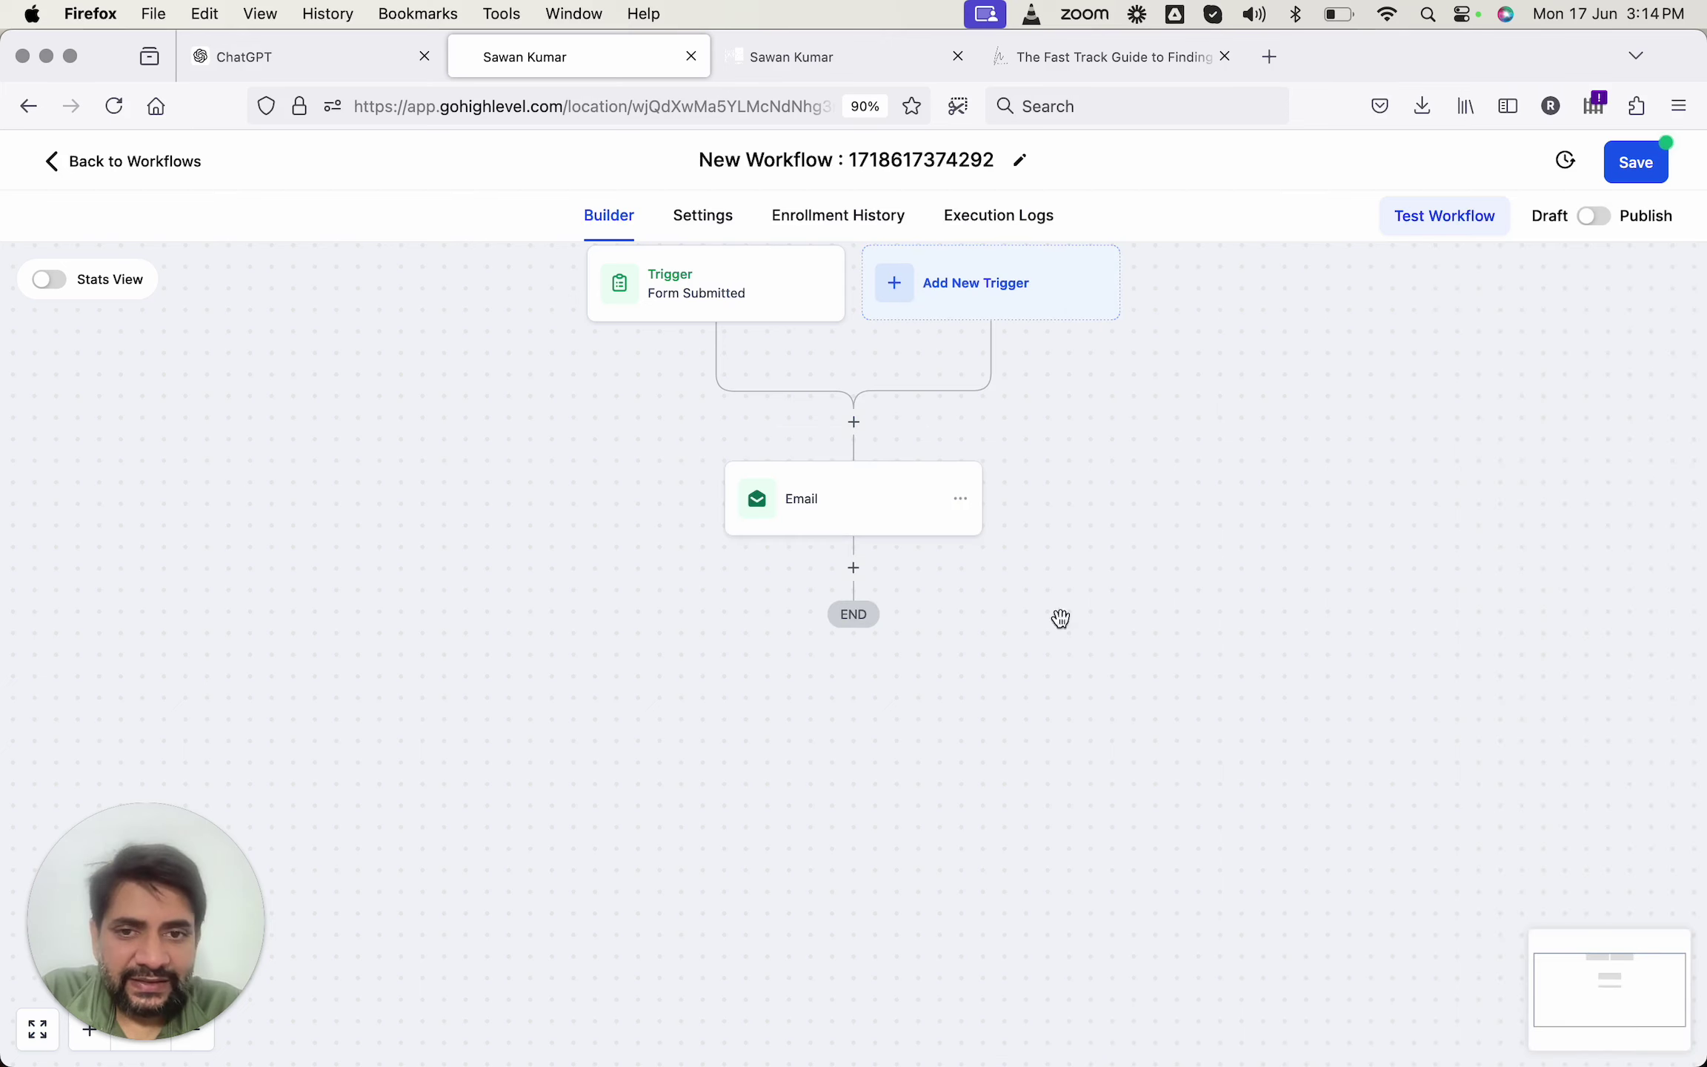
{"action": "key", "text": "ctrl+shift+Tab"}
{"action": "scroll", "coordinate": [858, 685], "scroll_direction": "down", "scroll_amount": 6}
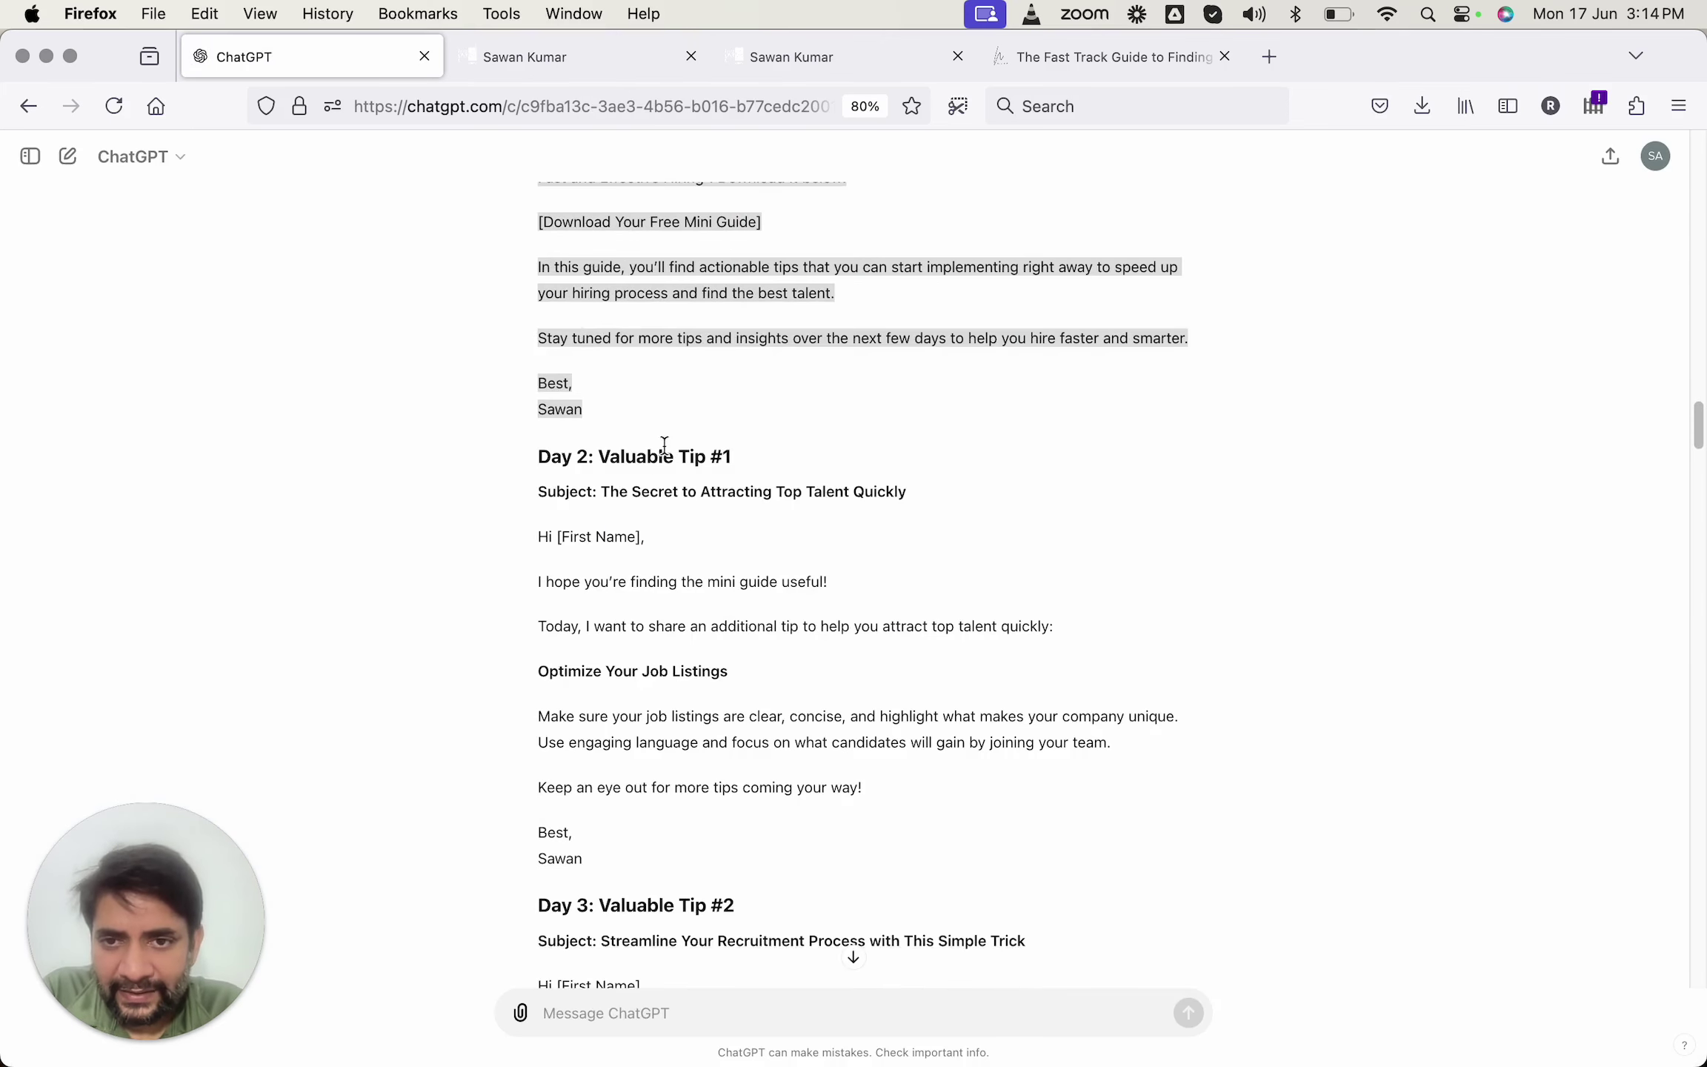
{"action": "key", "text": "ctrl+Tab"}
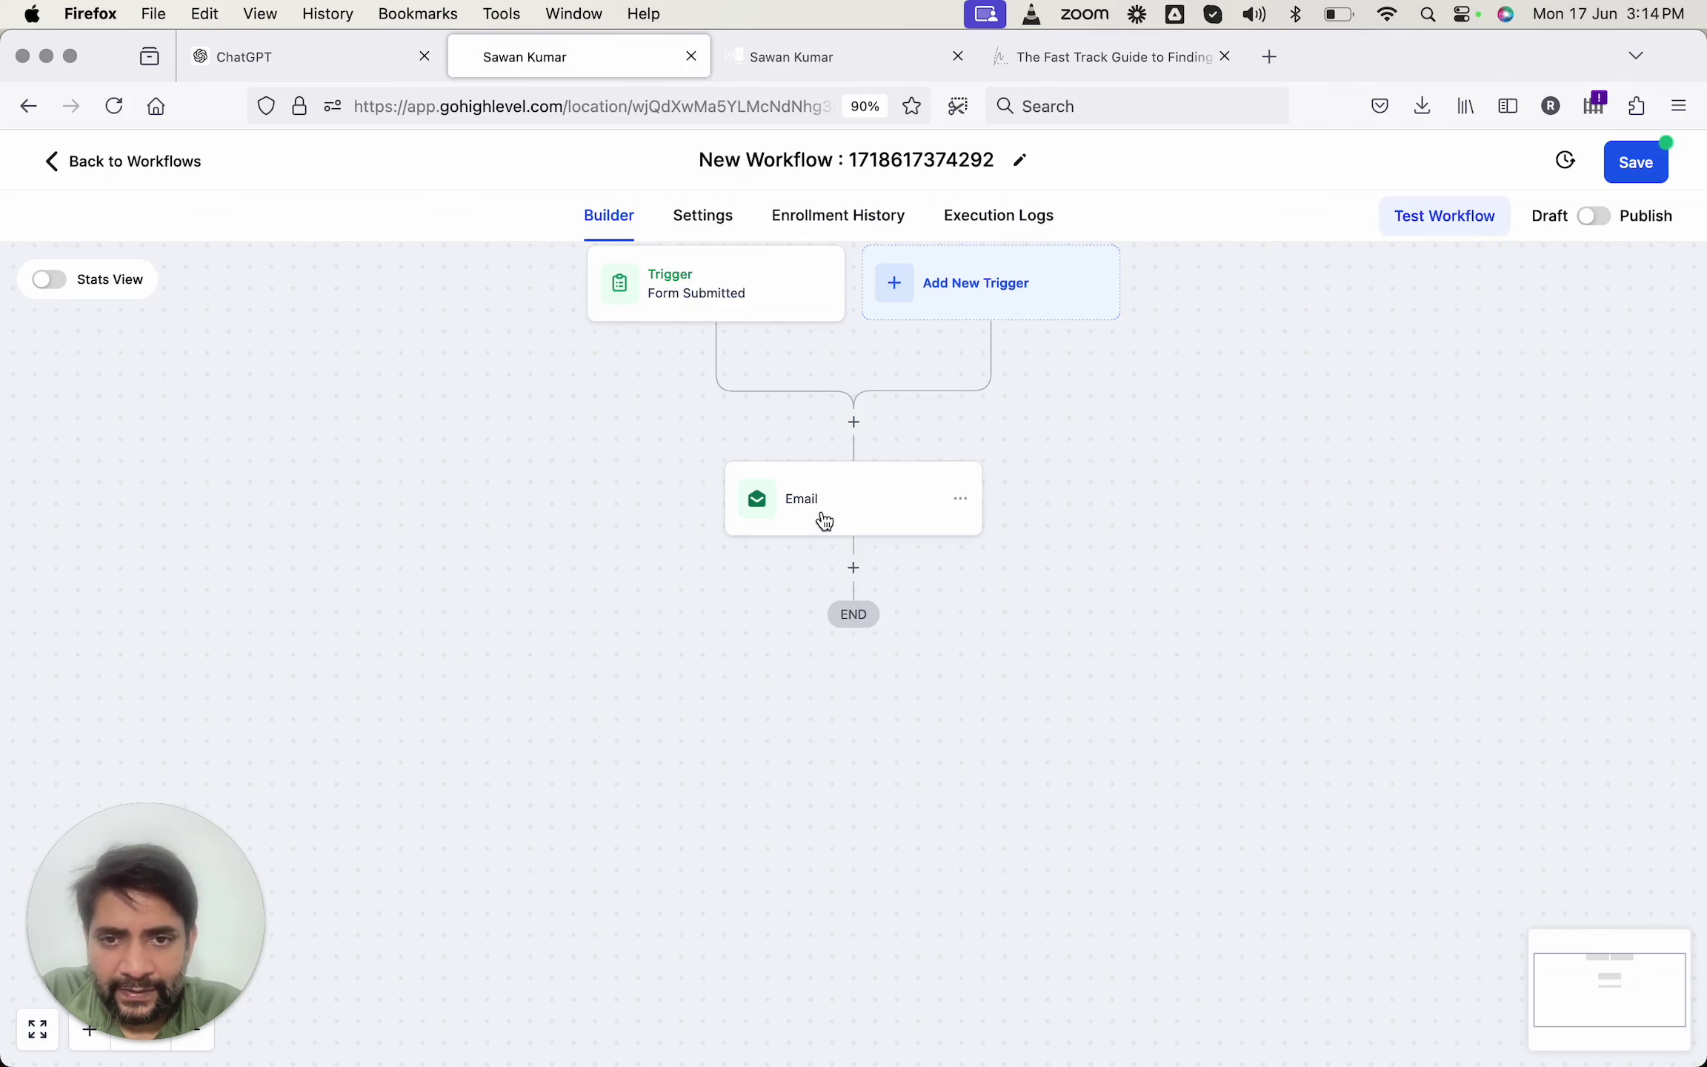
Rename the email step to 'Day 1 email', save it, and add a step below.
{"action": "left_click", "coordinate": [819, 512]}
{"action": "left_click", "coordinate": [1216, 475]}
{"action": "double_click", "coordinate": [1219, 475]}
{"action": "type", "text": "Day 1 email"}
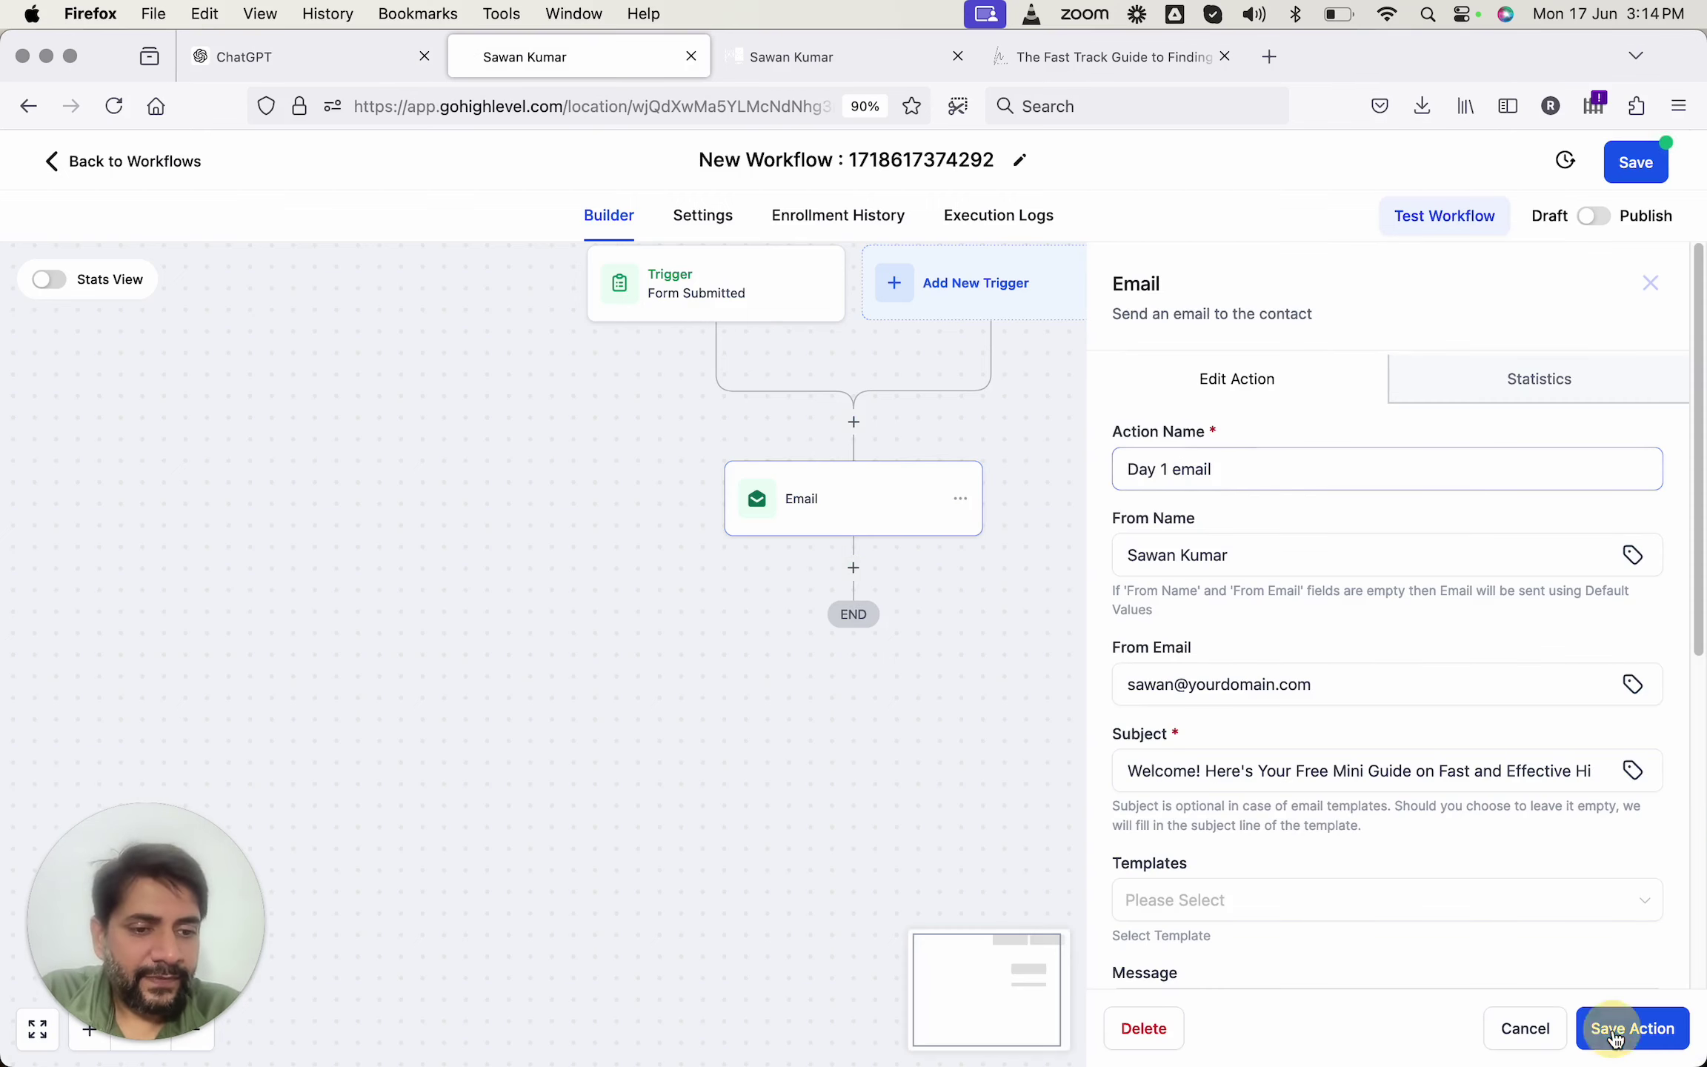
{"action": "left_click", "coordinate": [1633, 1028]}
{"action": "left_click", "coordinate": [854, 567]}
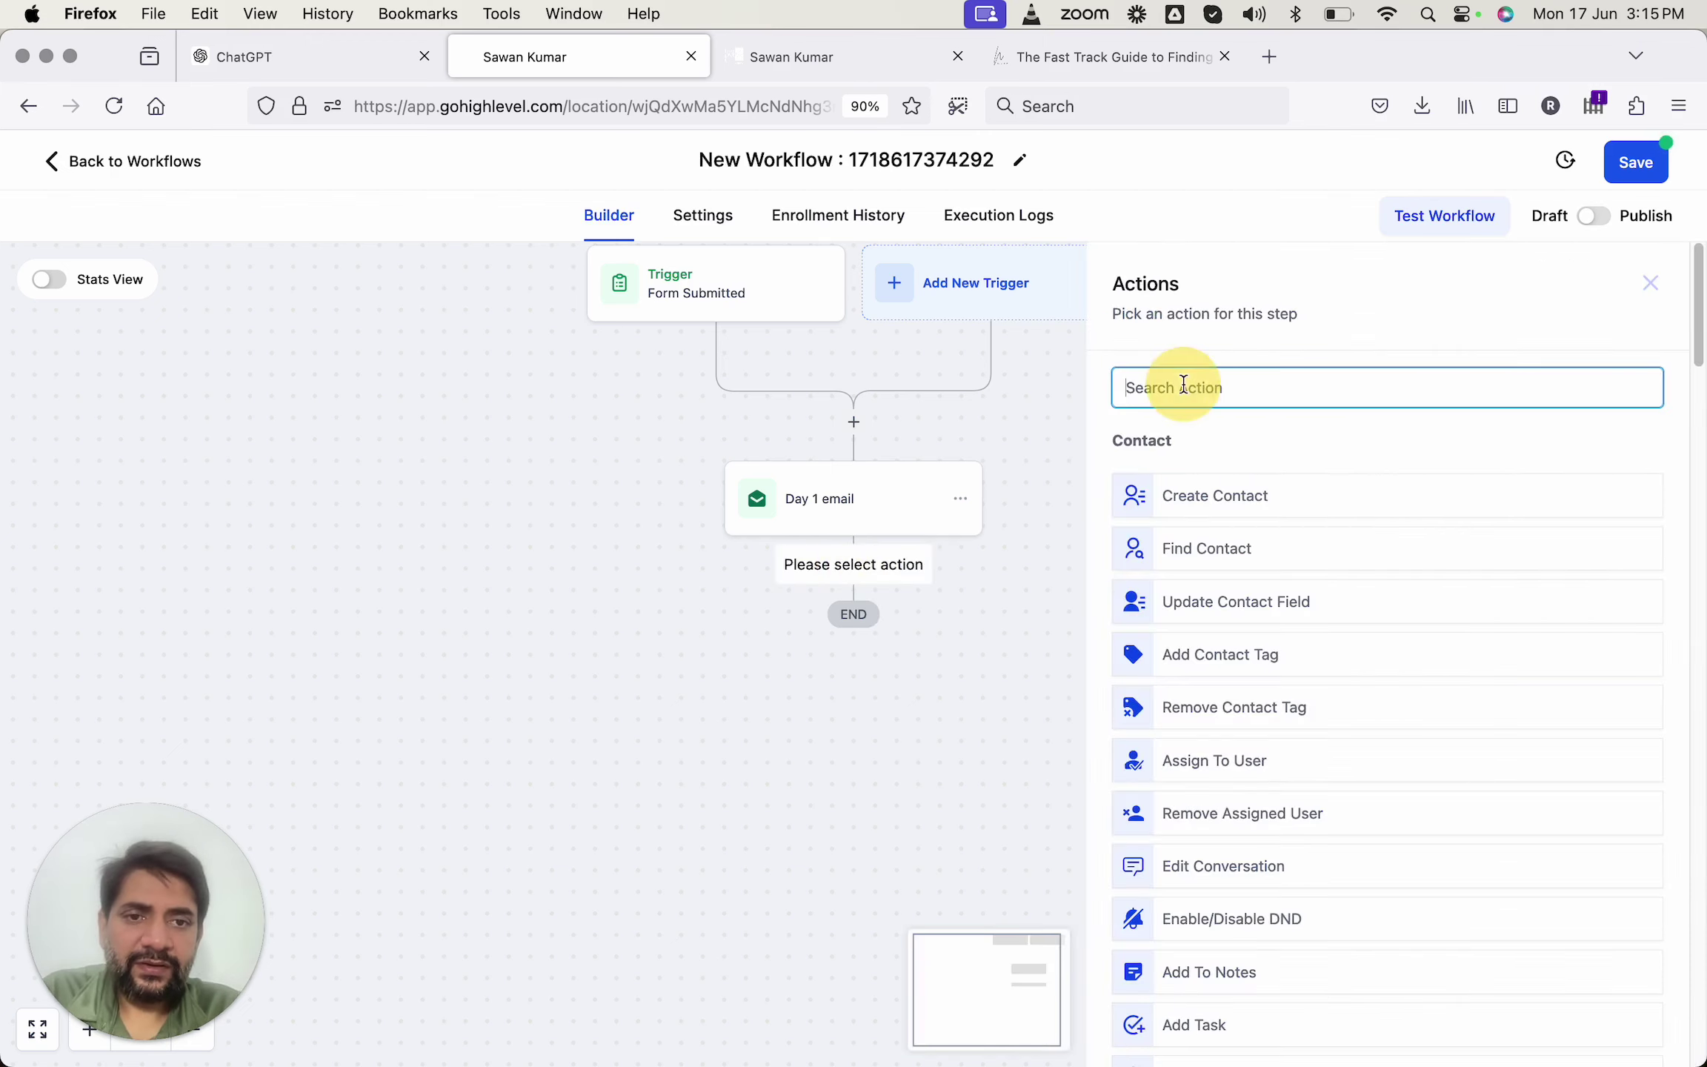
Add a Wait step of 1 day and save it.
{"action": "left_click", "coordinate": [1185, 384]}
{"action": "type", "text": "wait"}
{"action": "left_click", "coordinate": [1190, 491]}
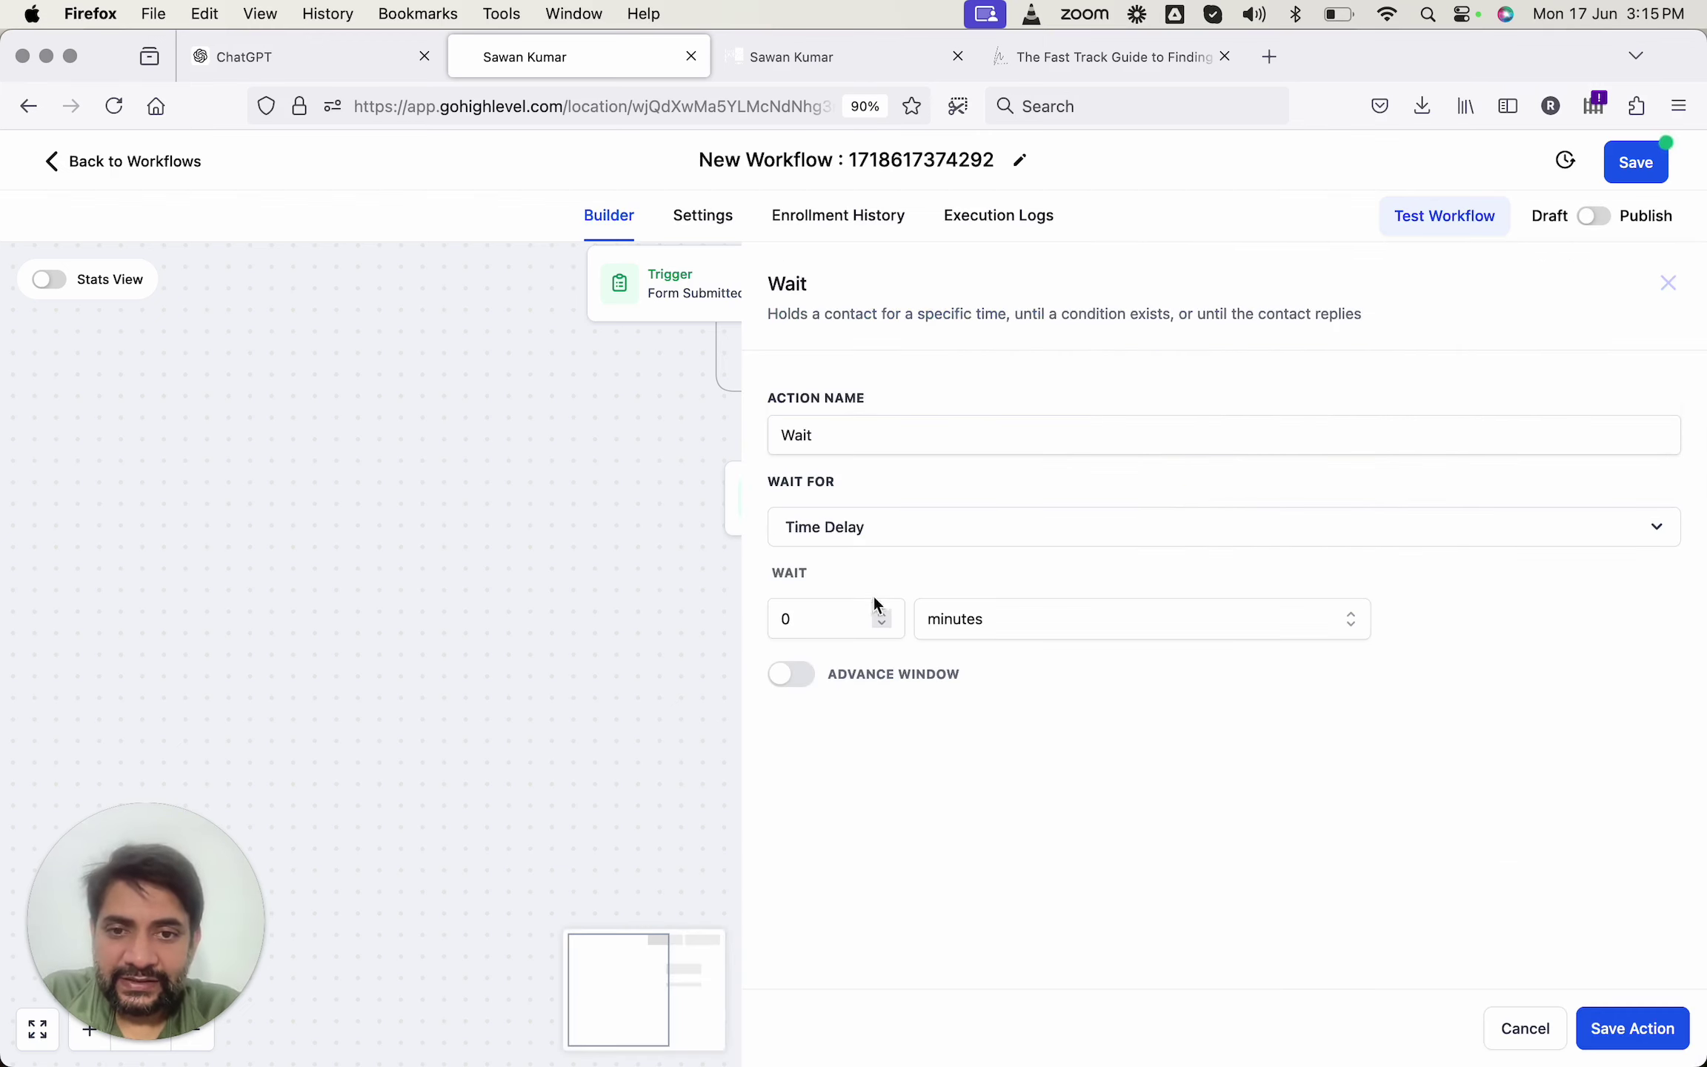
{"action": "left_click", "coordinate": [831, 621]}
{"action": "type", "text": "1"}
{"action": "left_click", "coordinate": [984, 622]}
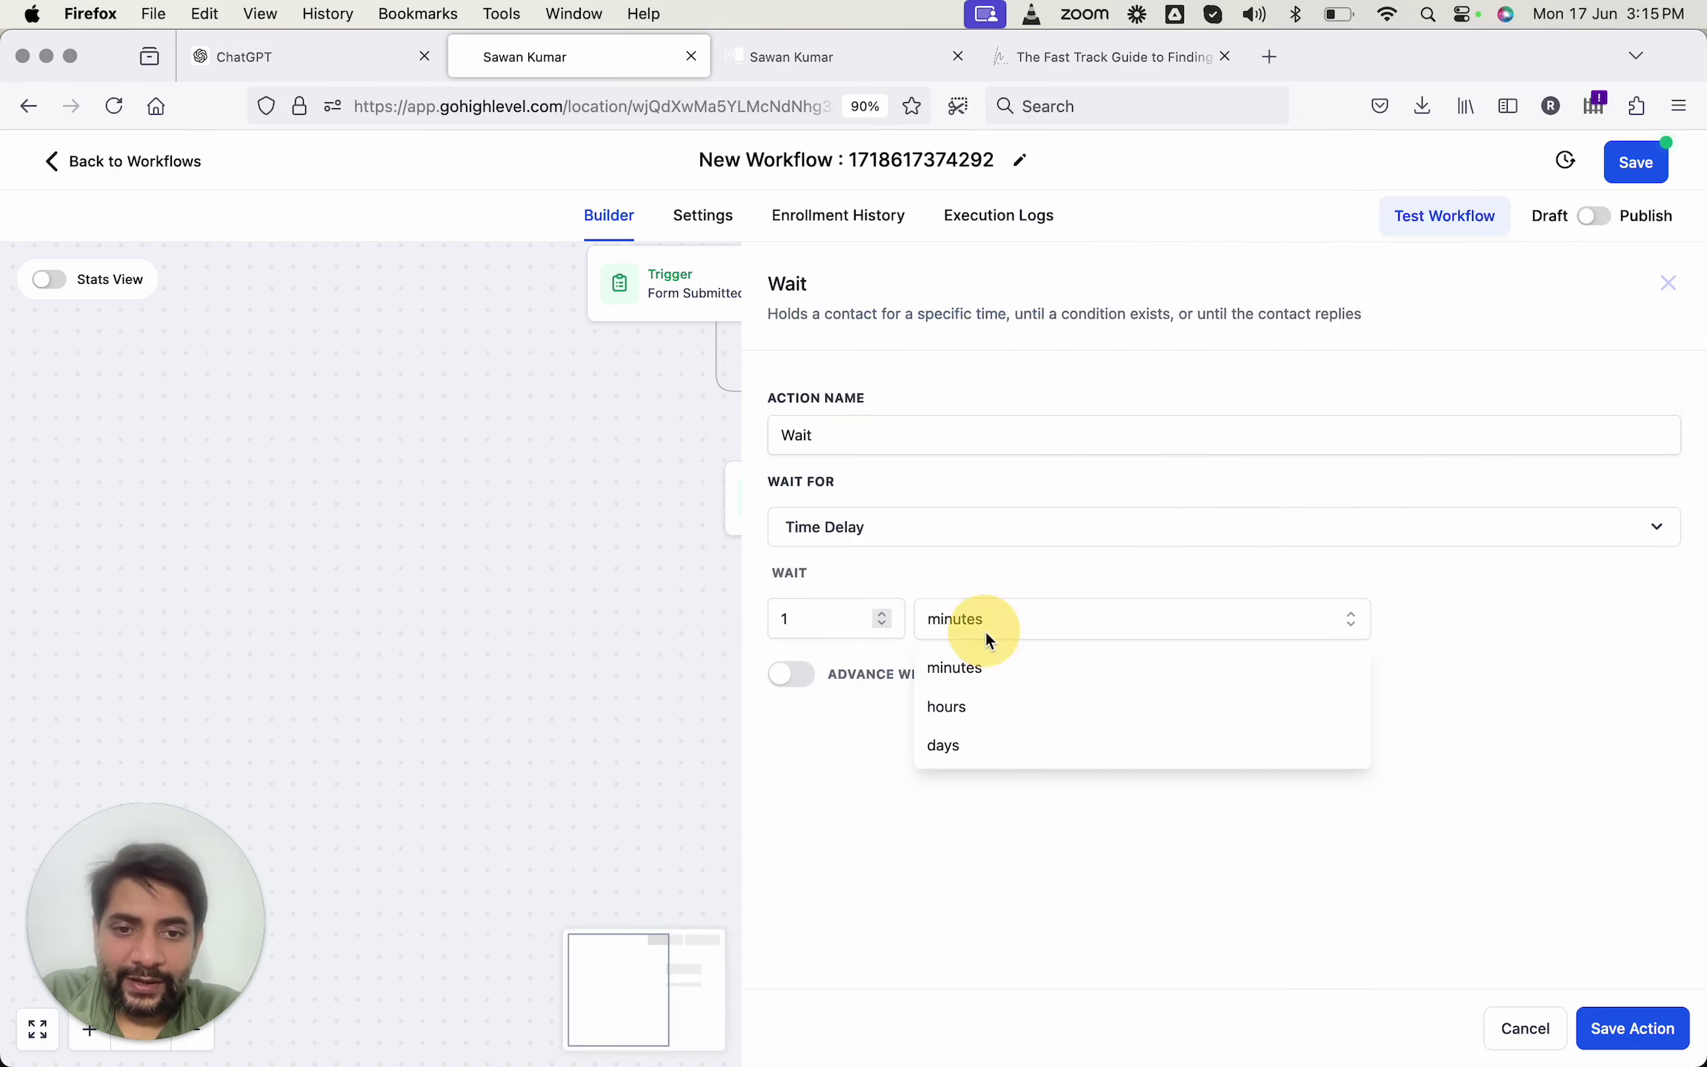
{"action": "left_click", "coordinate": [986, 744]}
{"action": "left_click", "coordinate": [1639, 1030]}
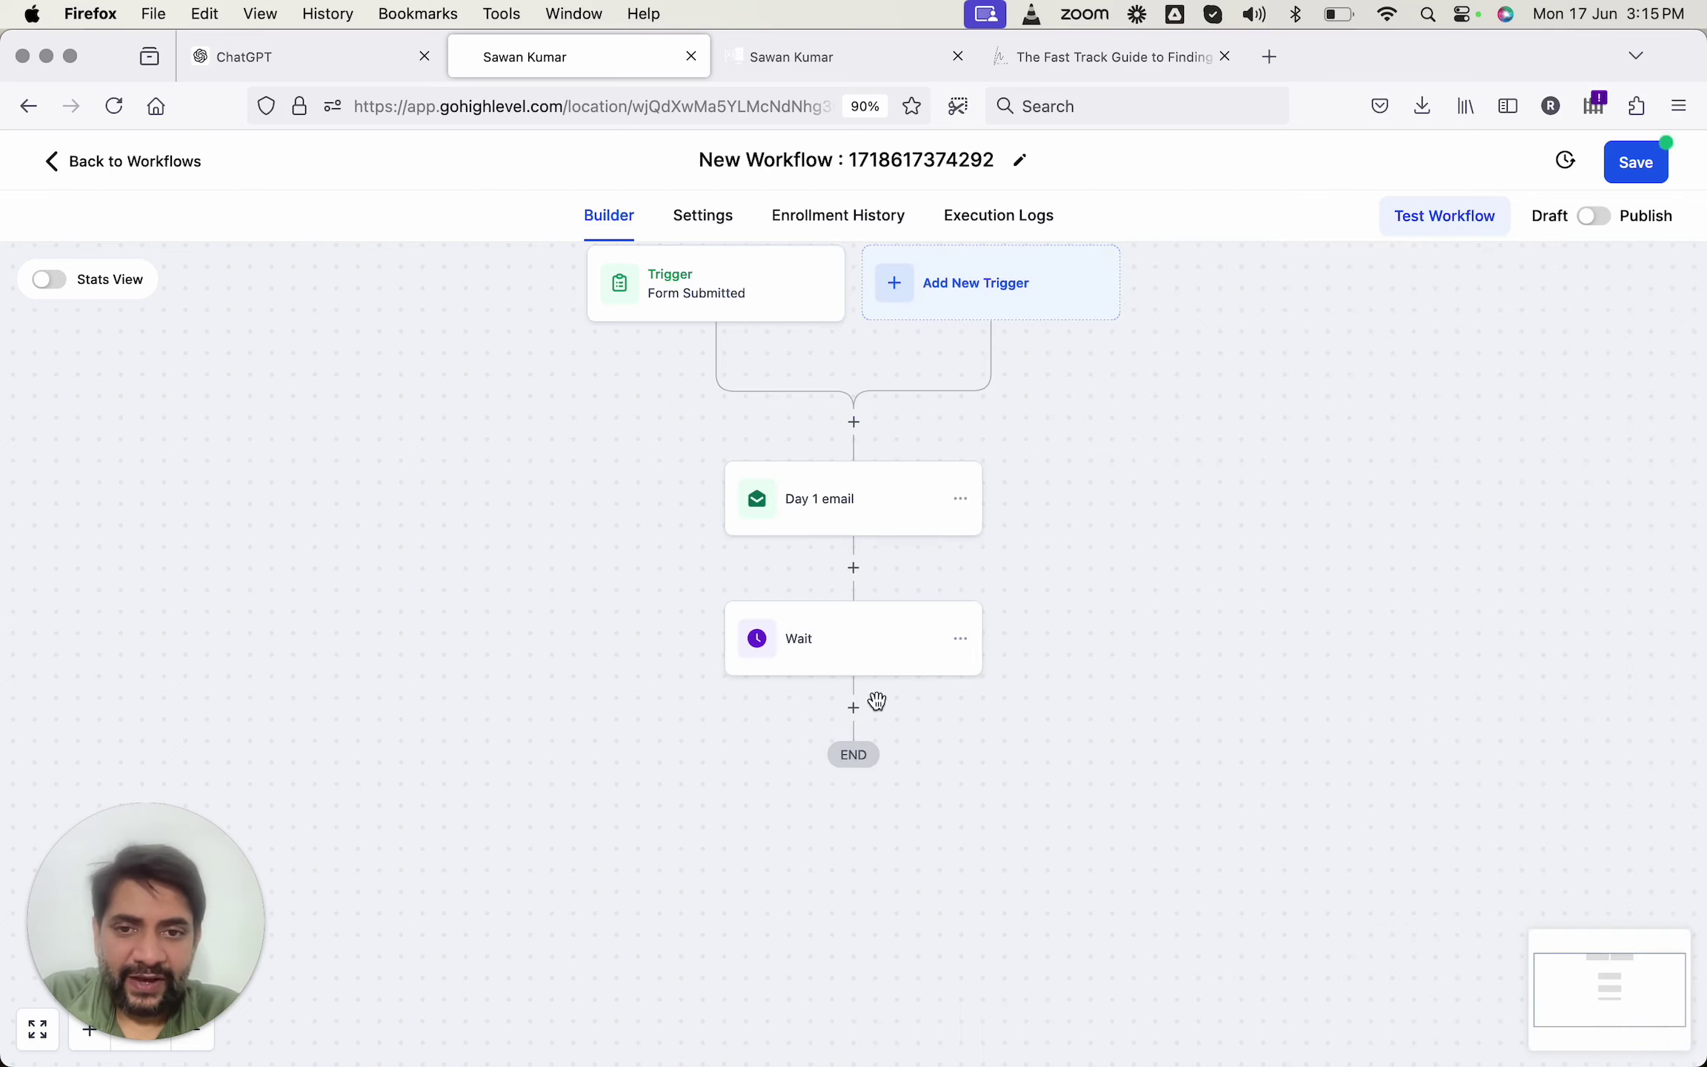
Add a Send Email action after the wait, name it 'Day 2', and fill in the sender's name and email.
{"action": "left_click", "coordinate": [856, 713]}
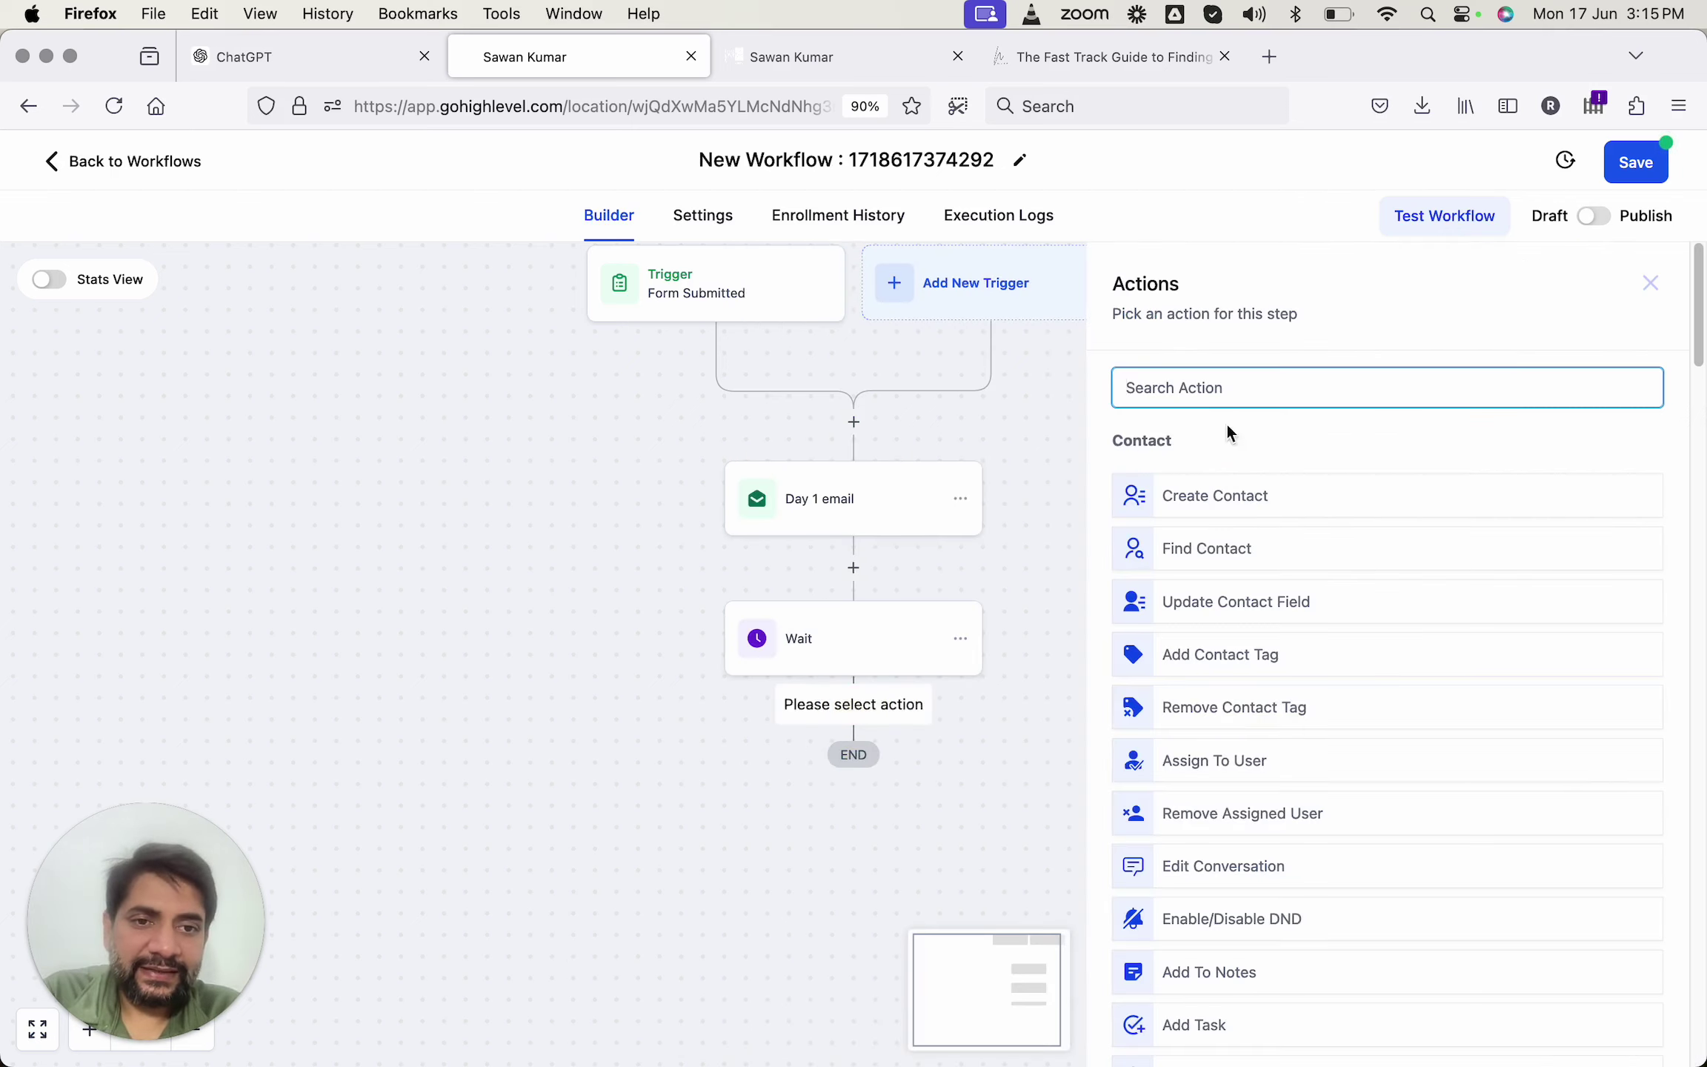
{"action": "type", "text": "email"}
{"action": "left_click", "coordinate": [1223, 479]}
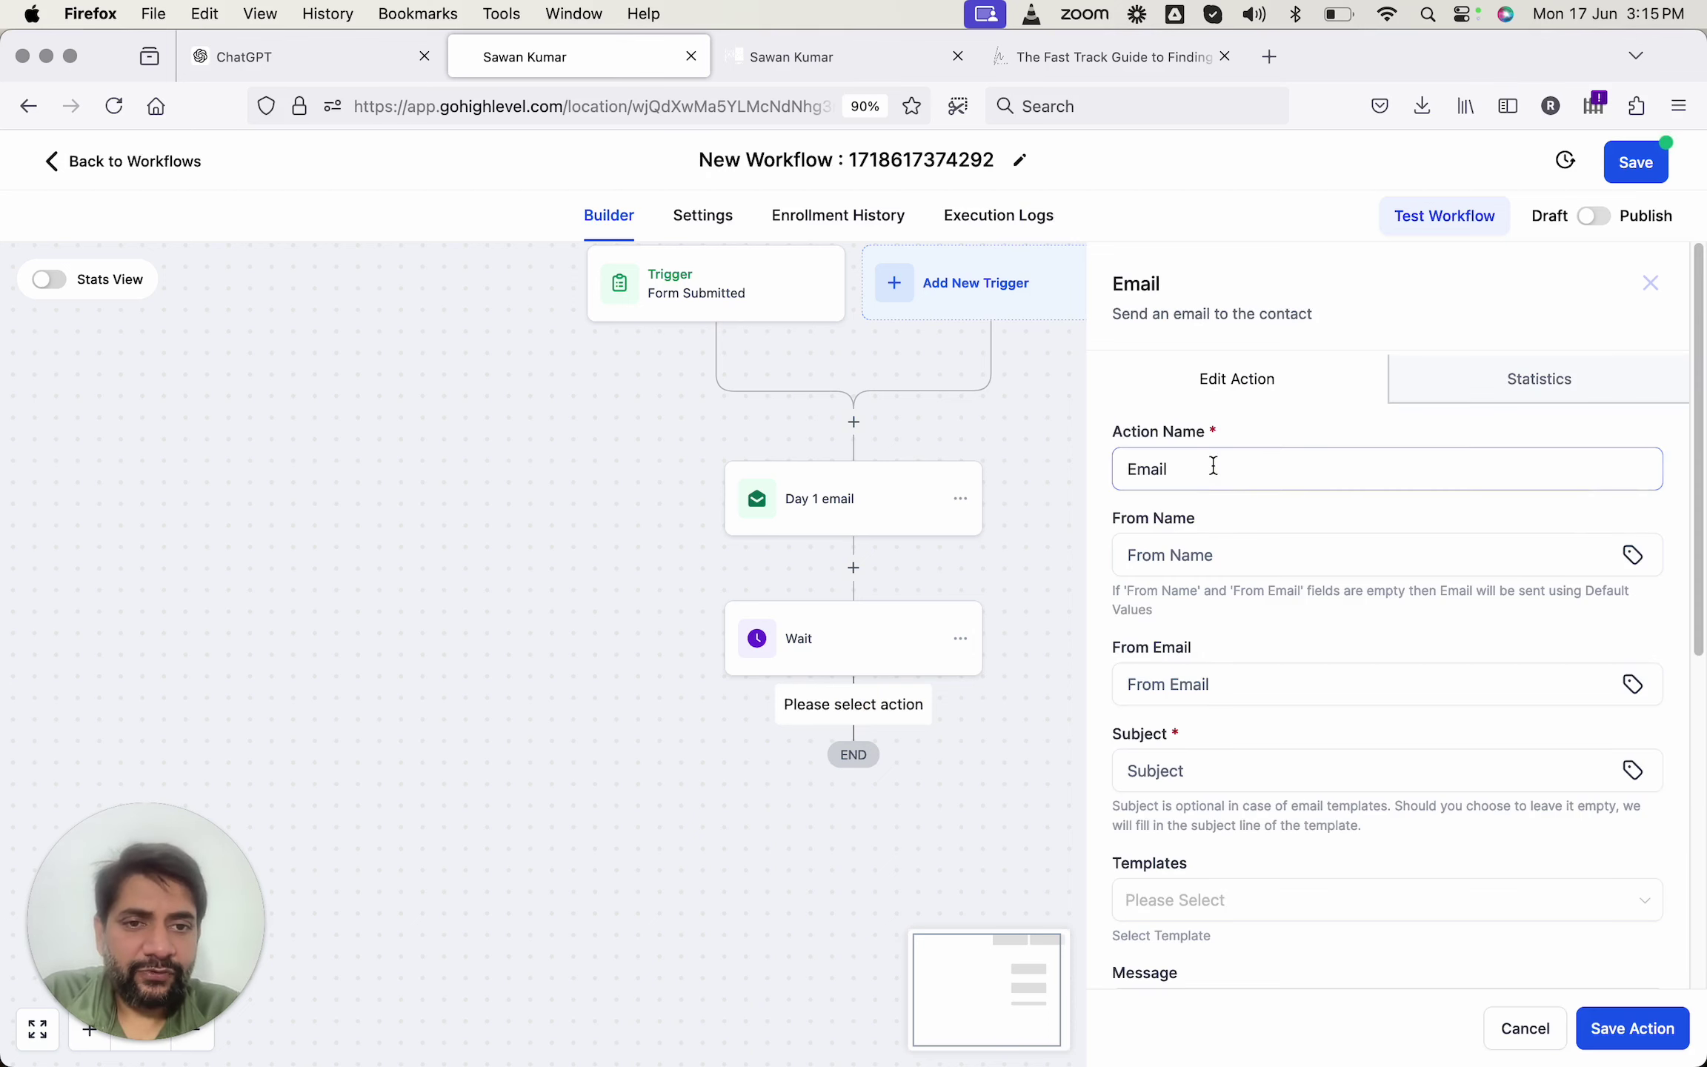
{"action": "left_click", "coordinate": [1202, 465]}
{"action": "key", "text": "super+a"}
{"action": "type", "text": "Day "}
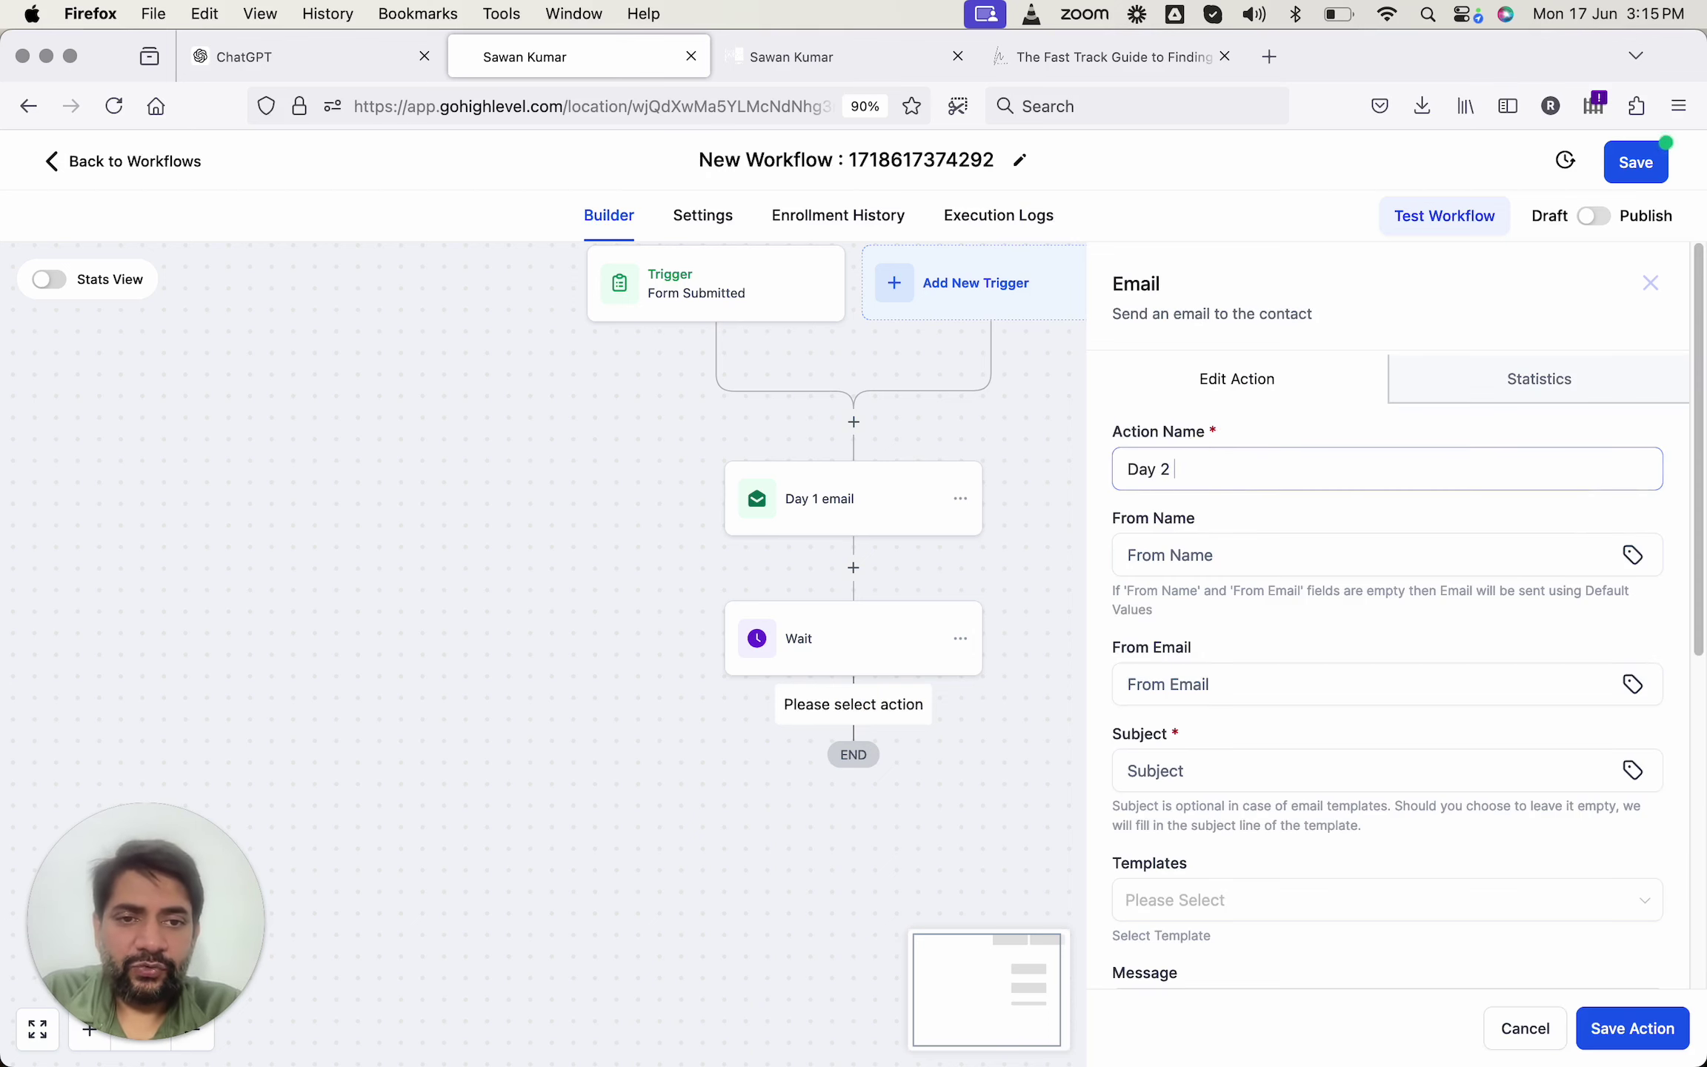
{"action": "type", "text": "2"}
{"action": "left_click", "coordinate": [1186, 555]}
{"action": "scroll", "coordinate": [1165, 673], "scroll_direction": "down", "scroll_amount": 3}
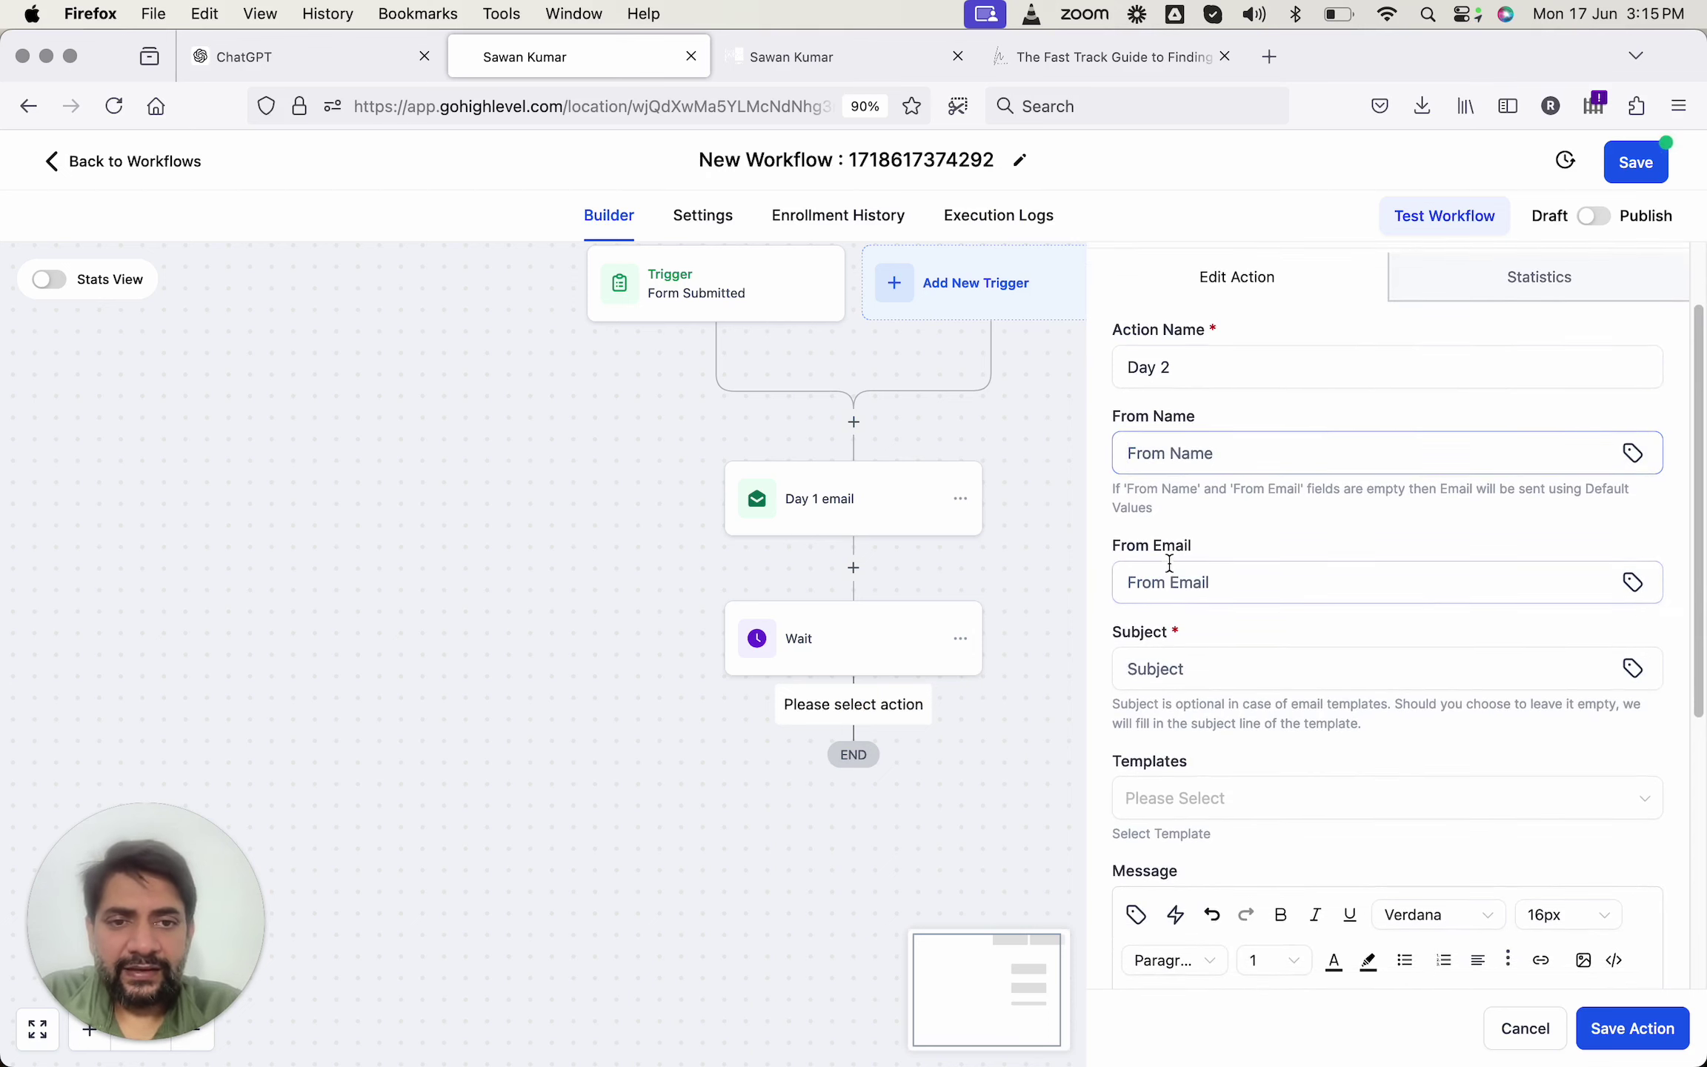
{"action": "type", "text": "Sawan Kumar"}
{"action": "left_click", "coordinate": [1186, 583]}
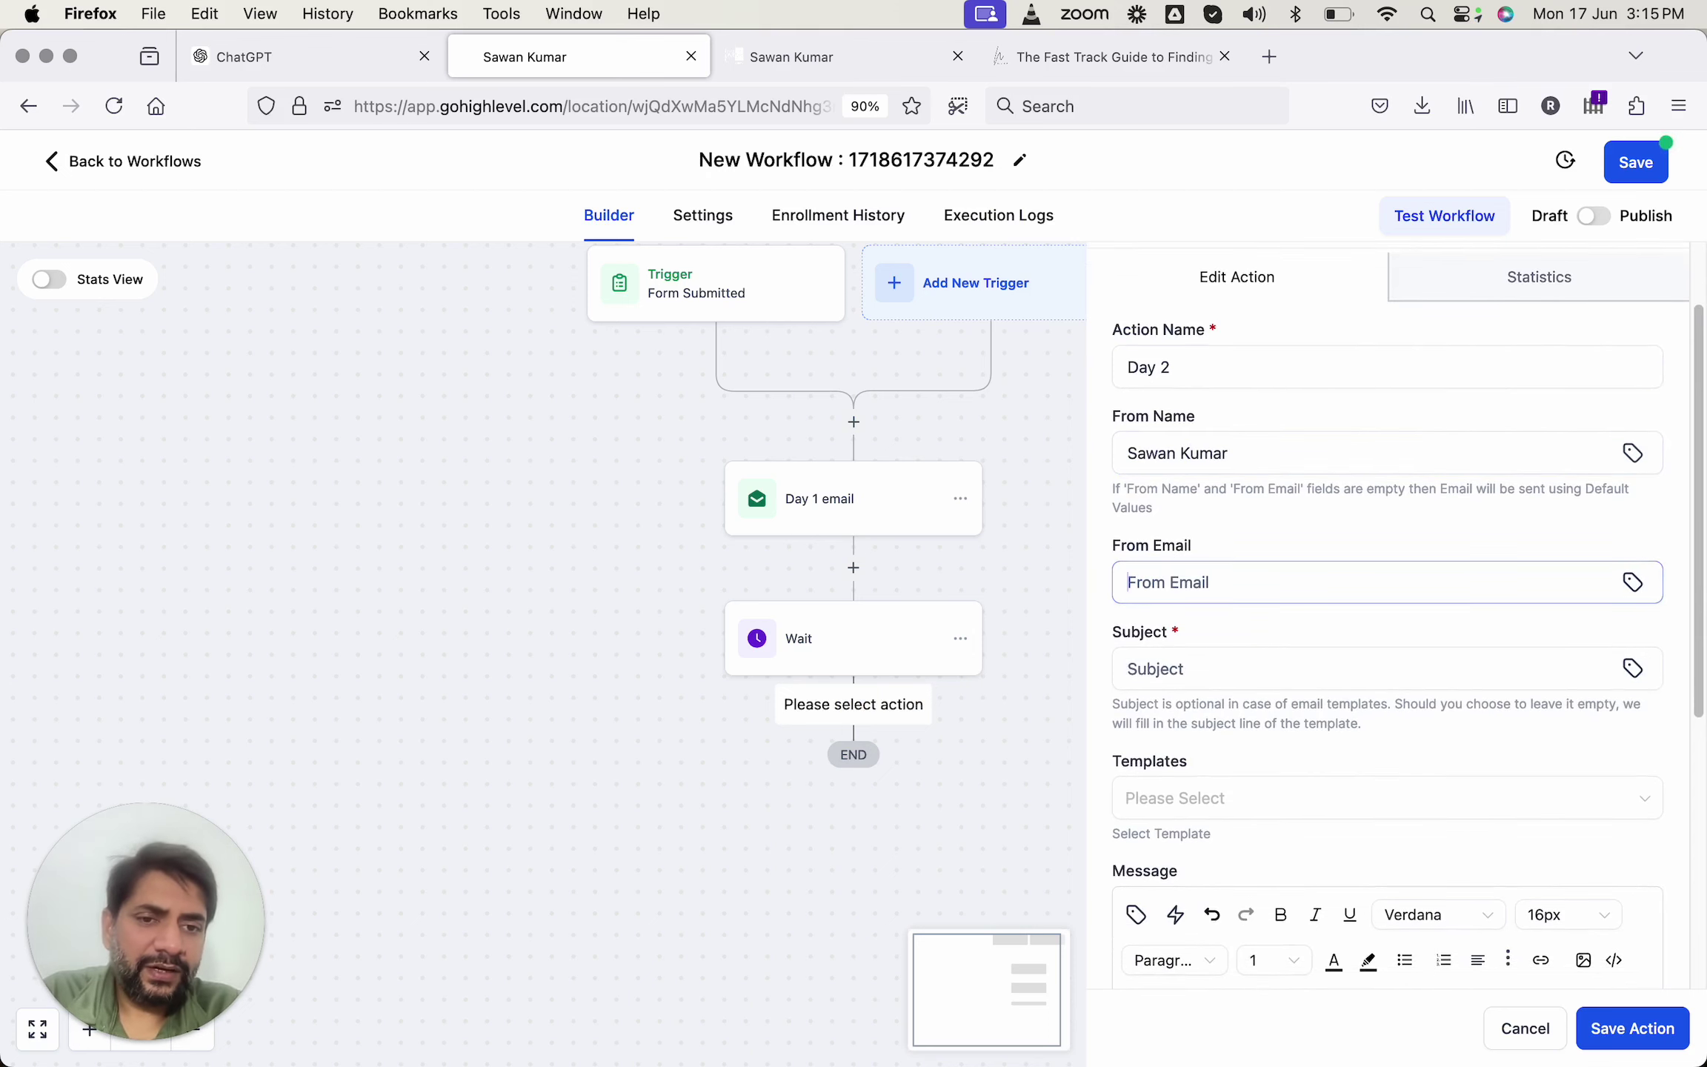
{"action": "type", "text": "sawan@yourdomain.com"}
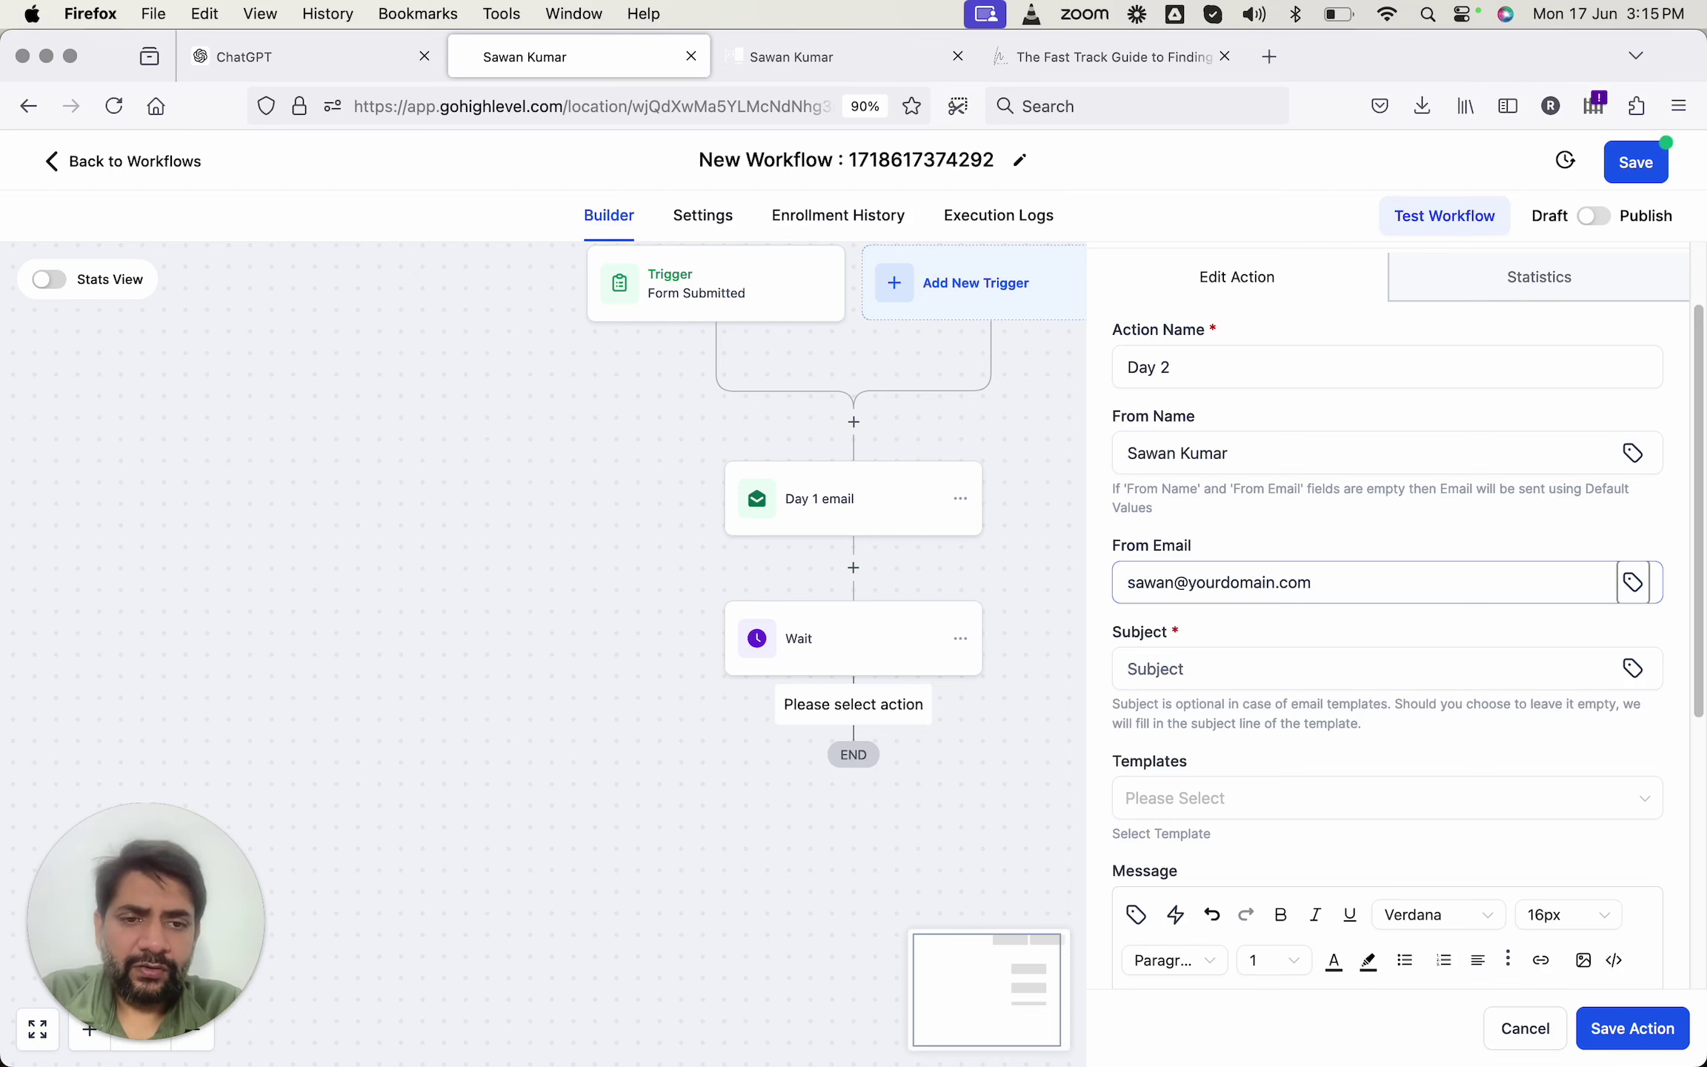
Paste the ChatGPT subject 'The Secret to Attracting Top Talent Quickly' into the email subject.
{"action": "key", "text": "ctrl+shift+Tab"}
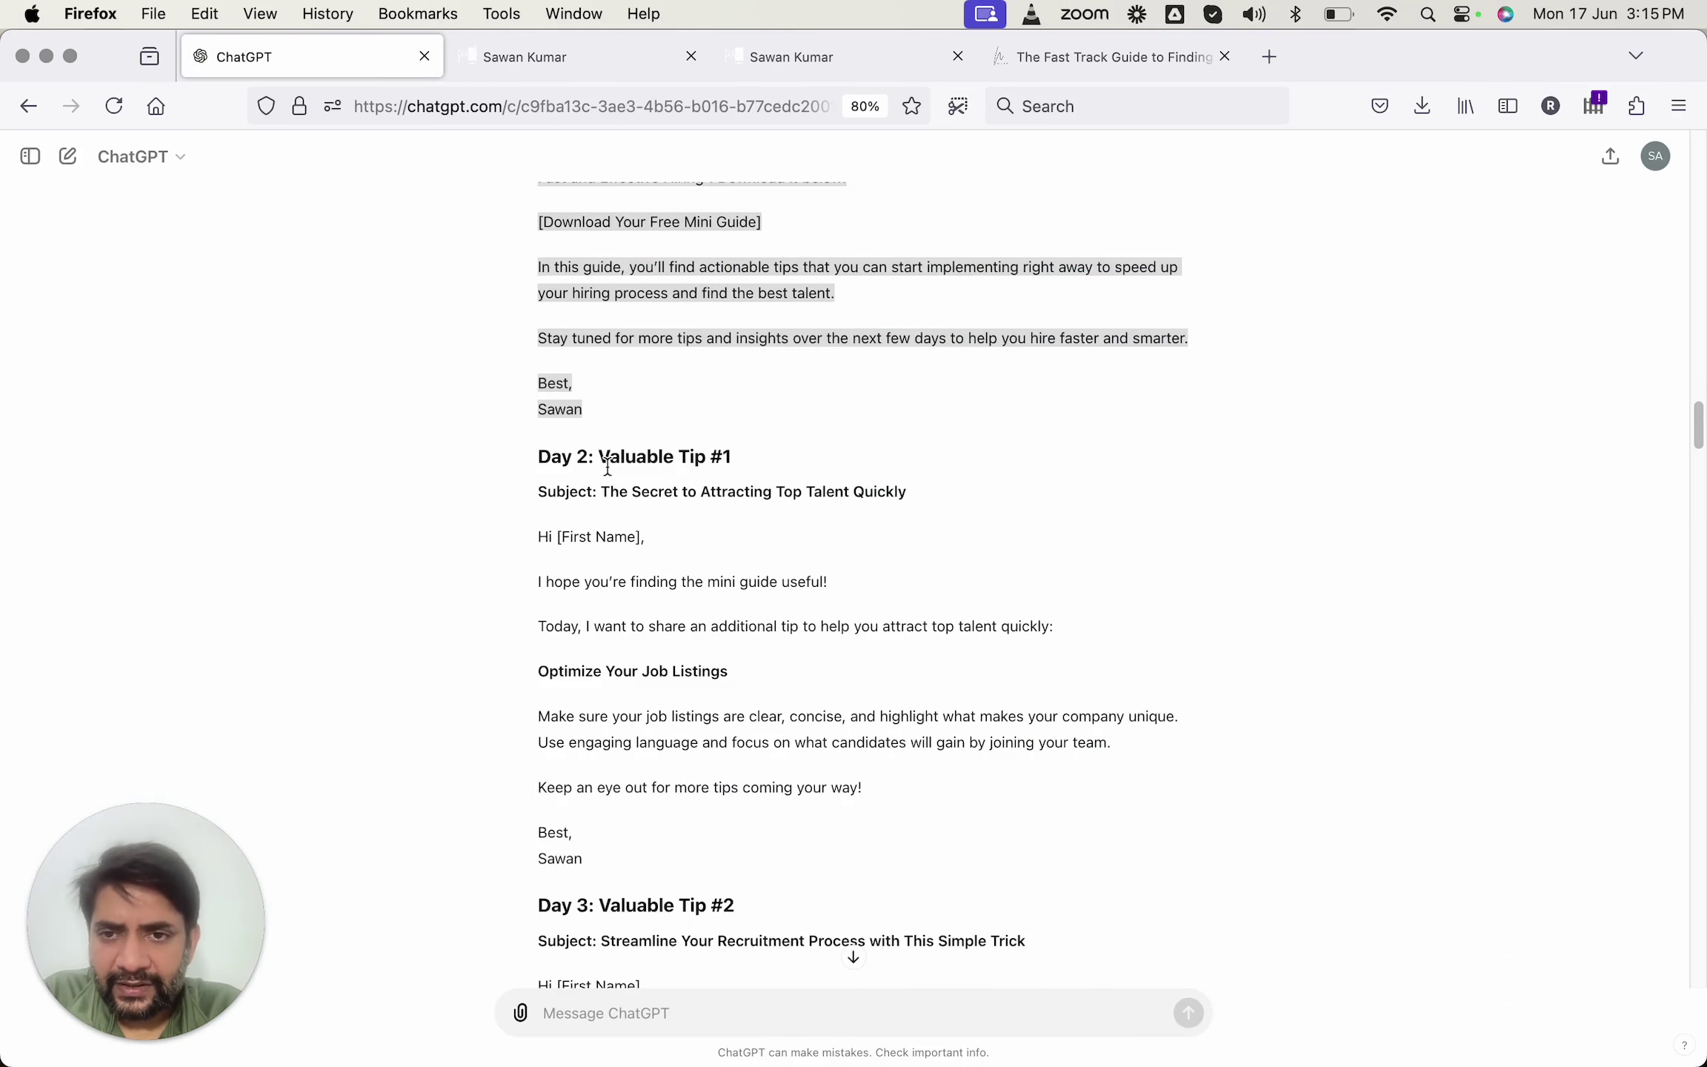
{"action": "left_click_drag", "start_coordinate": [602, 491], "coordinate": [934, 495]}
{"action": "key", "text": "super+c"}
{"action": "key", "text": "ctrl+Tab"}
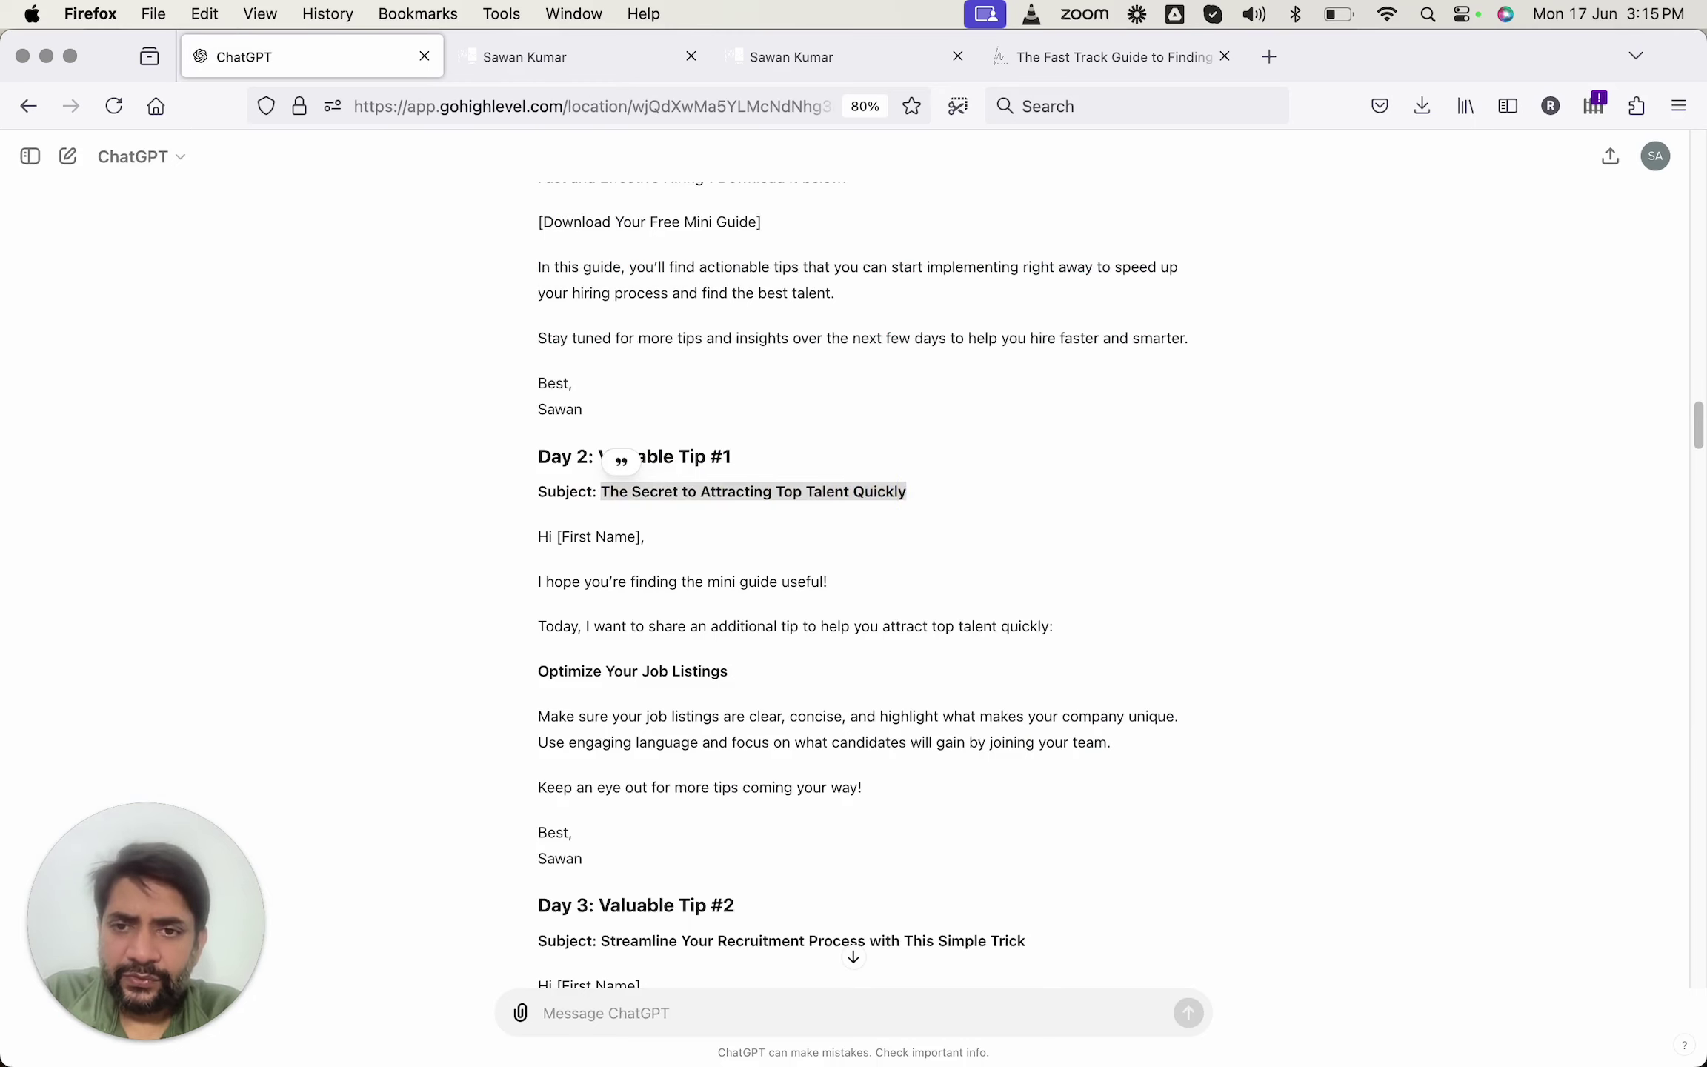
{"action": "left_click", "coordinate": [1176, 656]}
{"action": "key", "text": "super+v"}
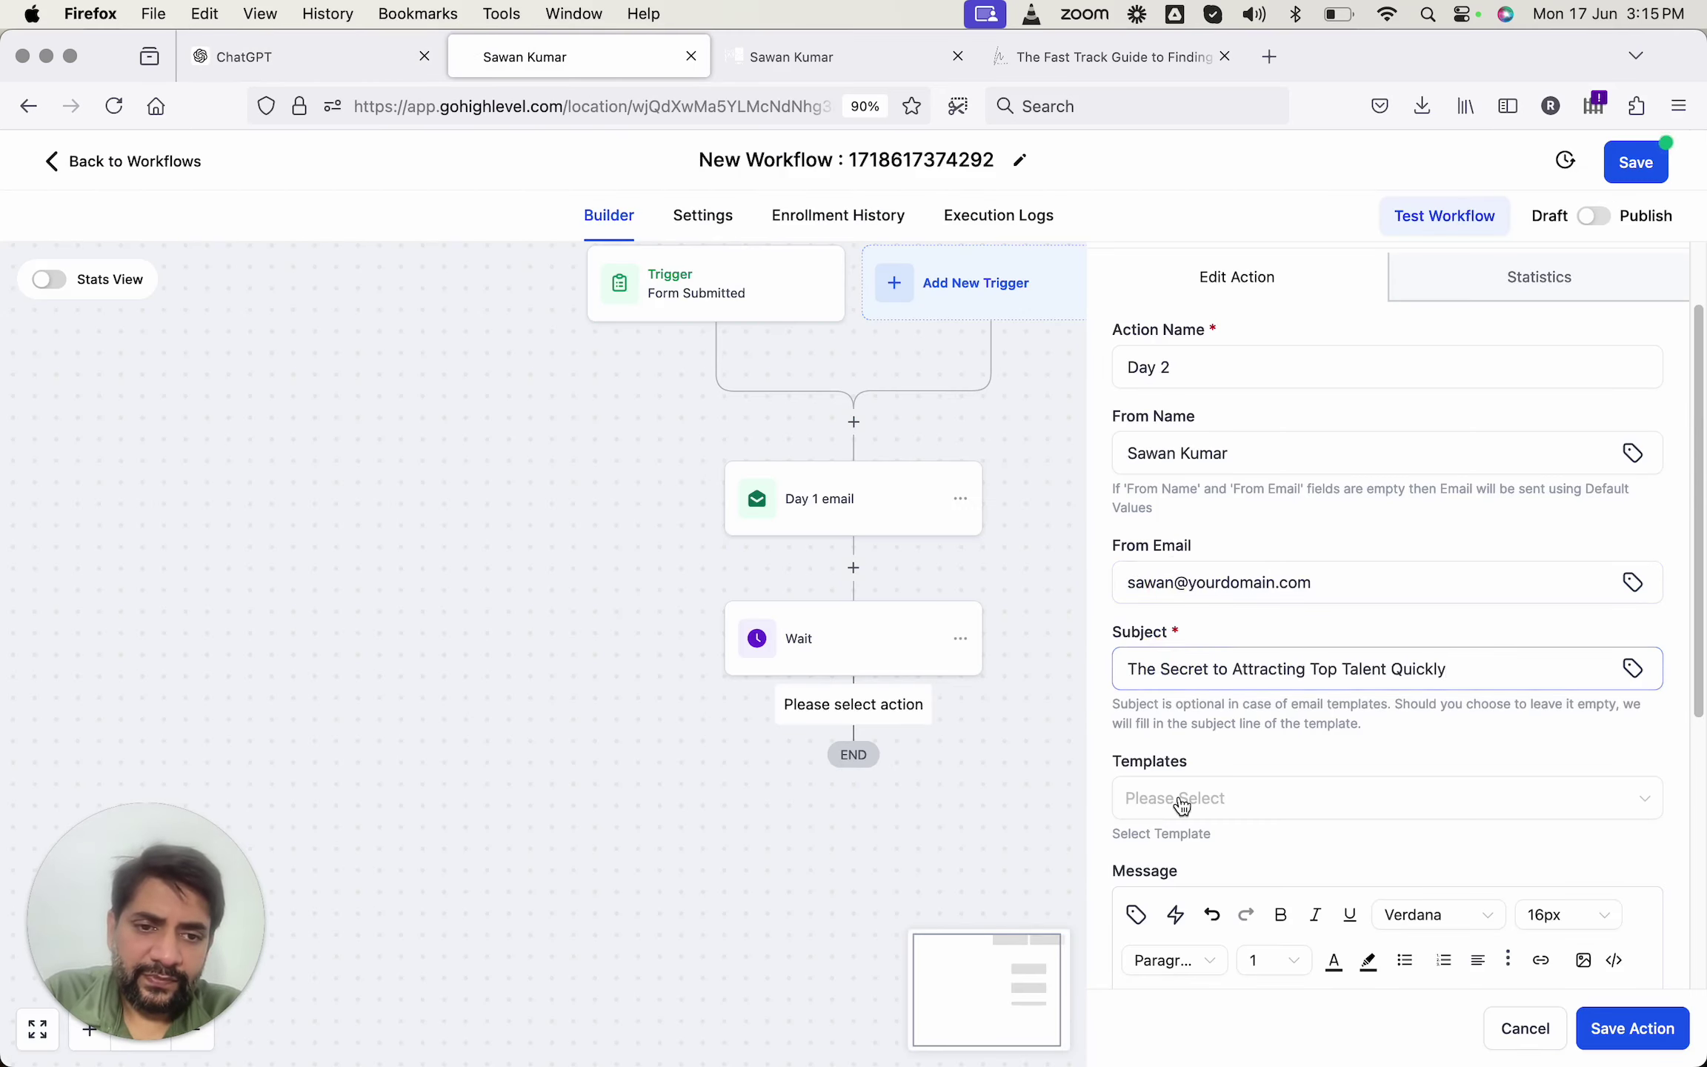
Paste the ChatGPT Day 2 body, add blank lines after the greeting and tip intro, and save.
{"action": "scroll", "coordinate": [1204, 796], "scroll_direction": "down", "scroll_amount": 4}
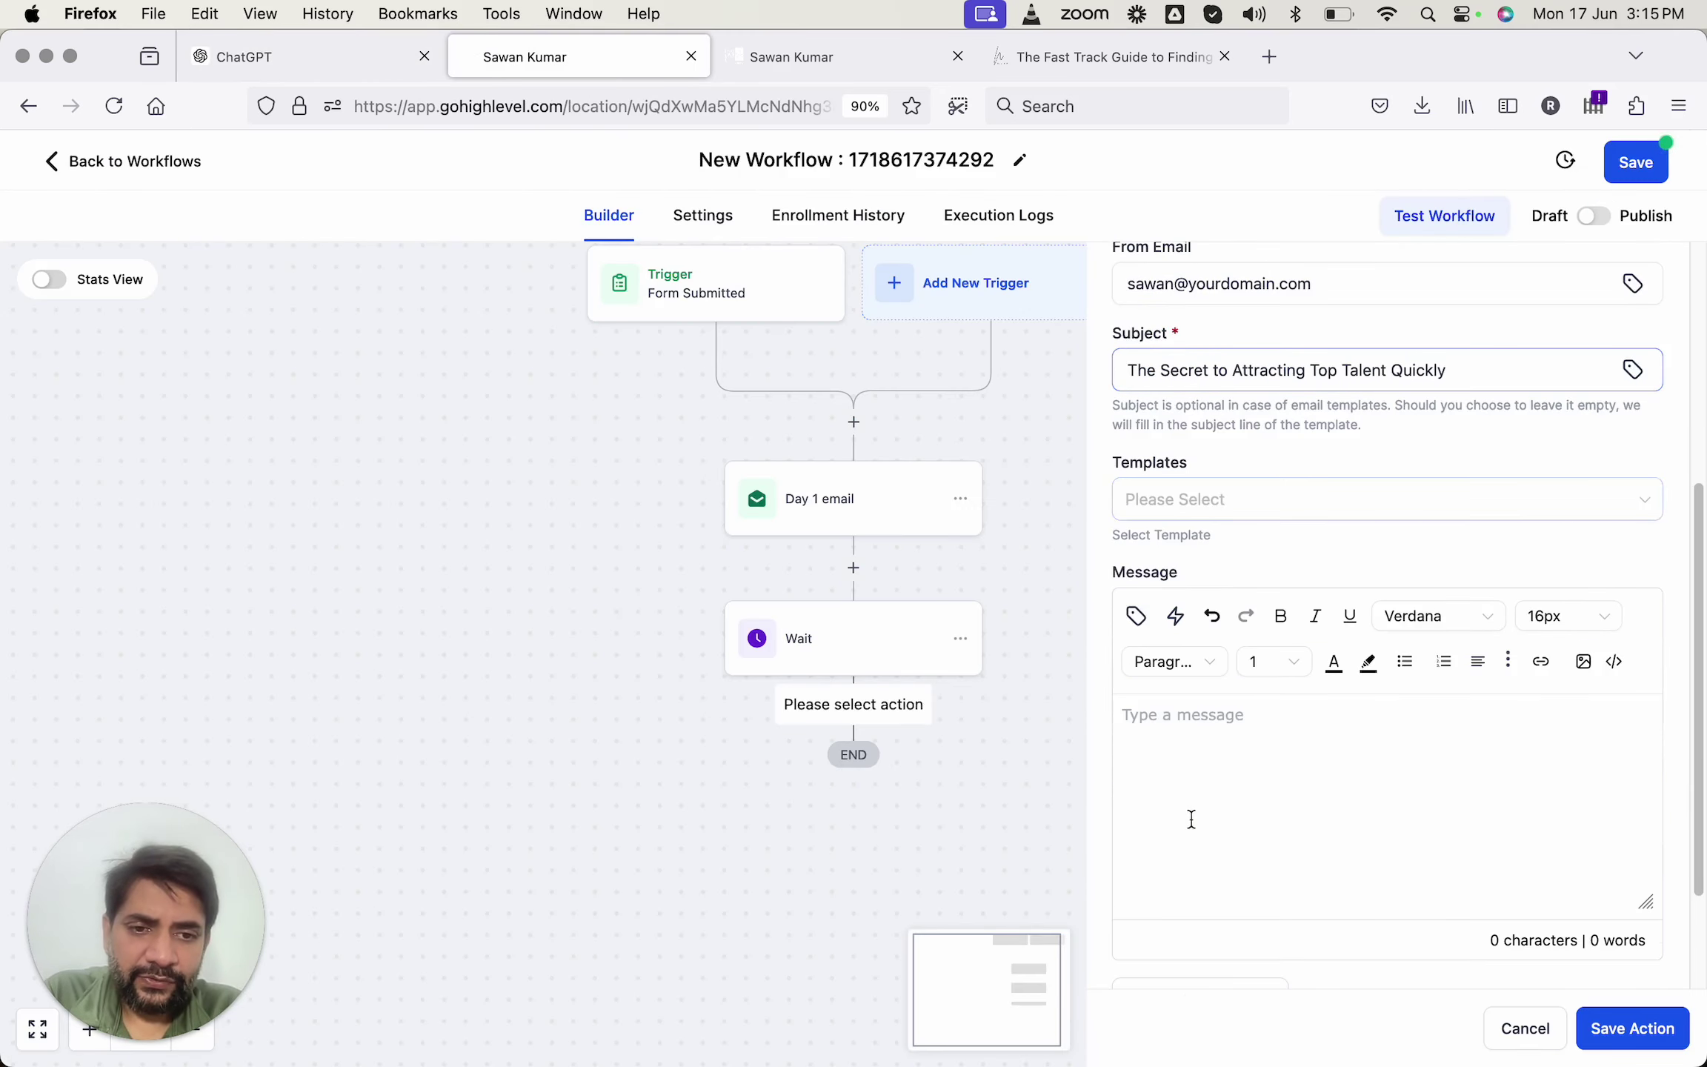
{"action": "key", "text": "ctrl+shift+Tab"}
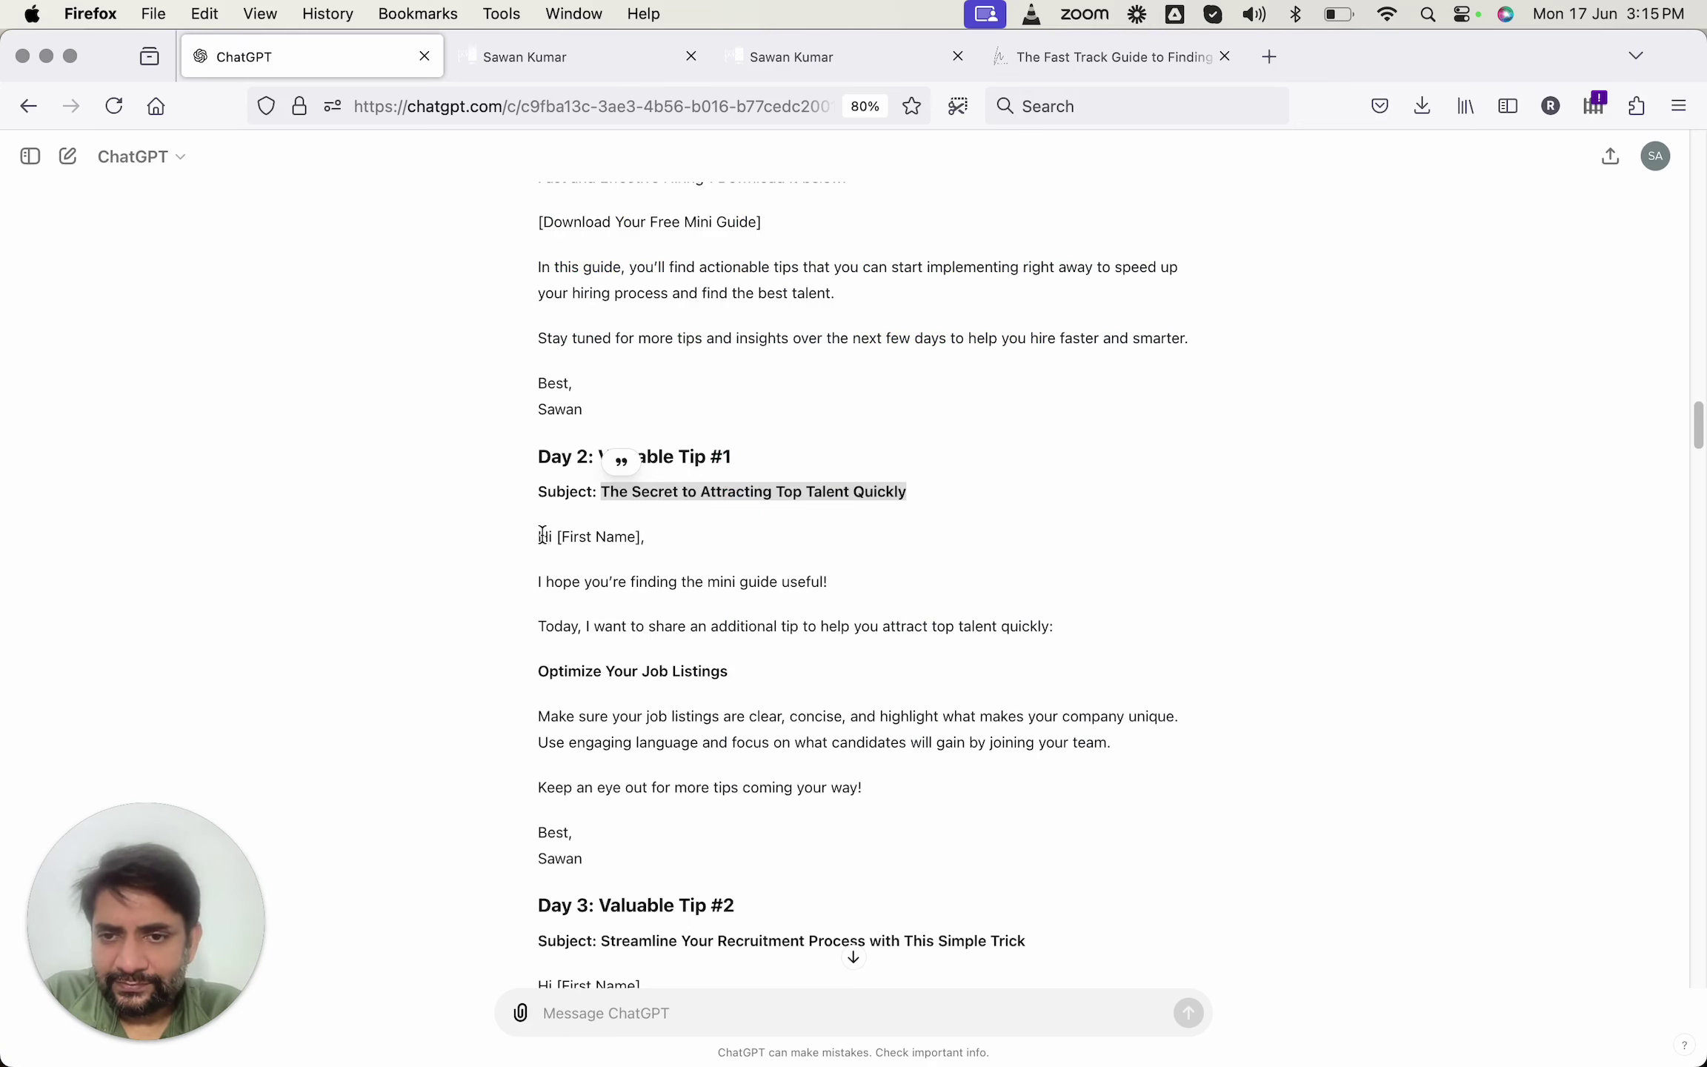
{"action": "left_click_drag", "start_coordinate": [541, 534], "coordinate": [678, 849]}
{"action": "key", "text": "super+c"}
{"action": "key", "text": "ctrl+Tab"}
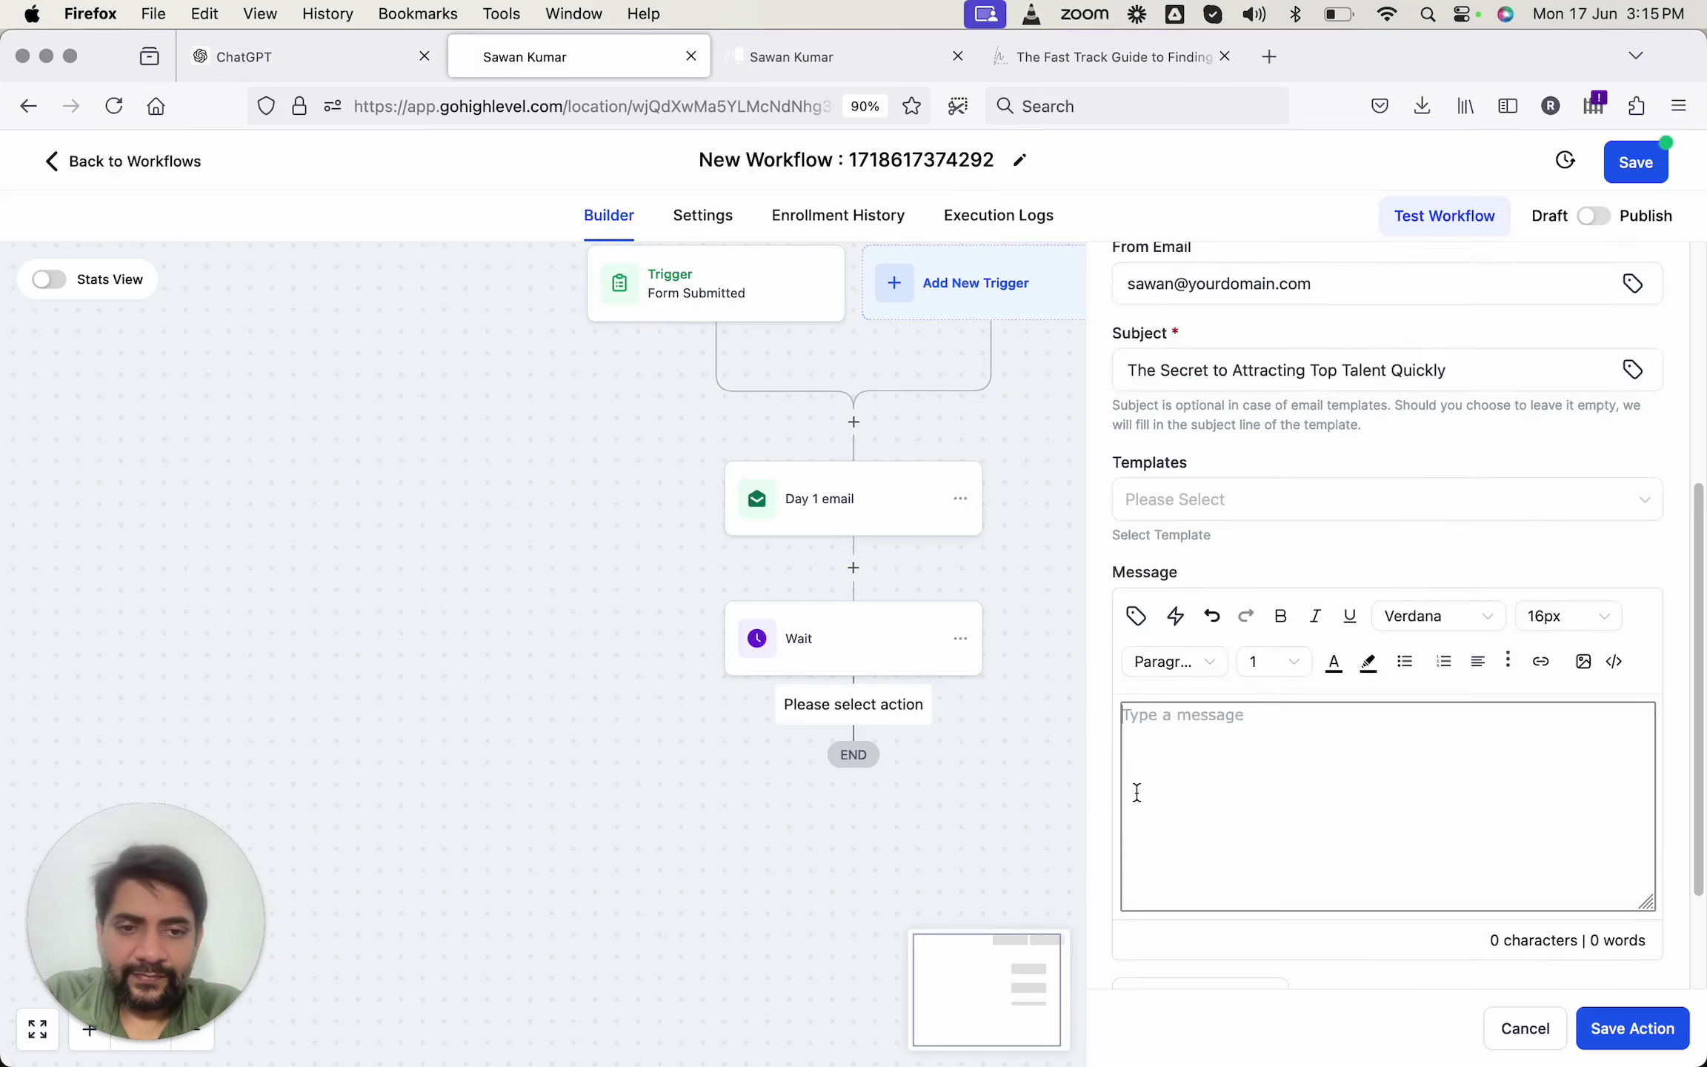
{"action": "scroll", "coordinate": [1137, 791], "scroll_direction": "down", "scroll_amount": 2}
{"action": "key", "text": "super+v"}
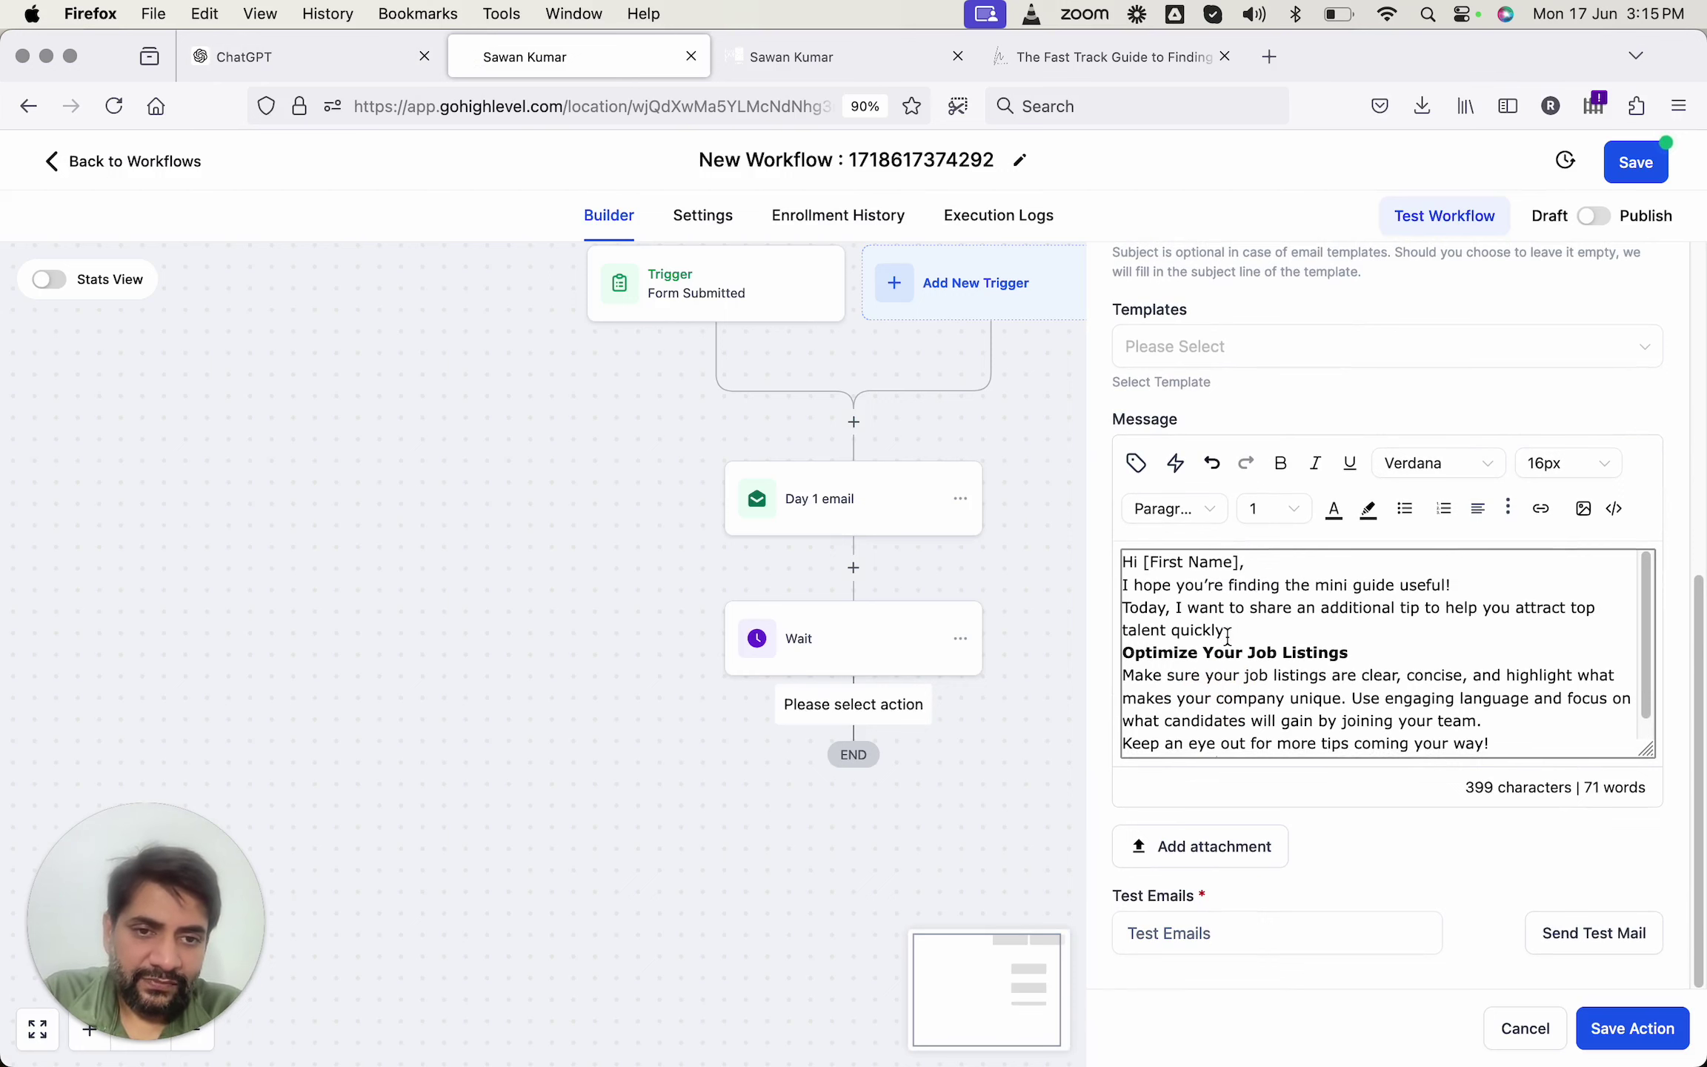
{"action": "left_click", "coordinate": [1253, 564]}
{"action": "key", "text": "Return"}
{"action": "left_click", "coordinate": [1263, 649]}
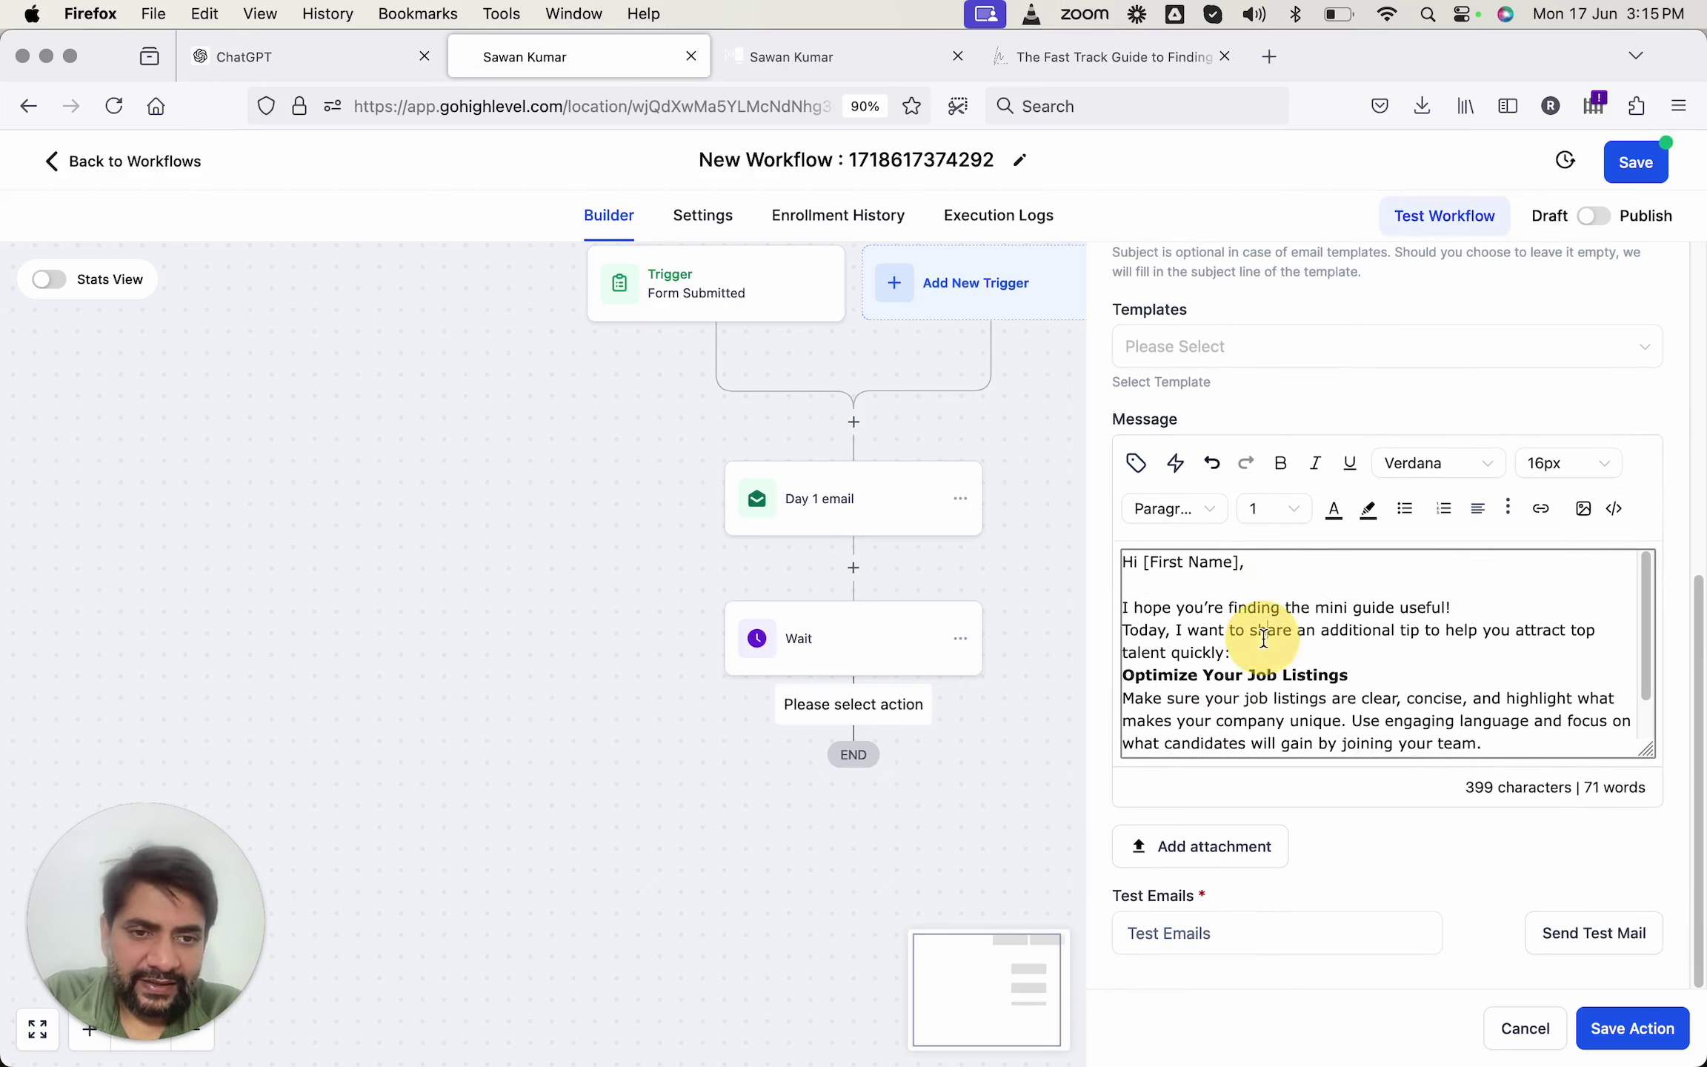
{"action": "key", "text": "Return"}
{"action": "scroll", "coordinate": [1263, 649], "scroll_direction": "down", "scroll_amount": 3}
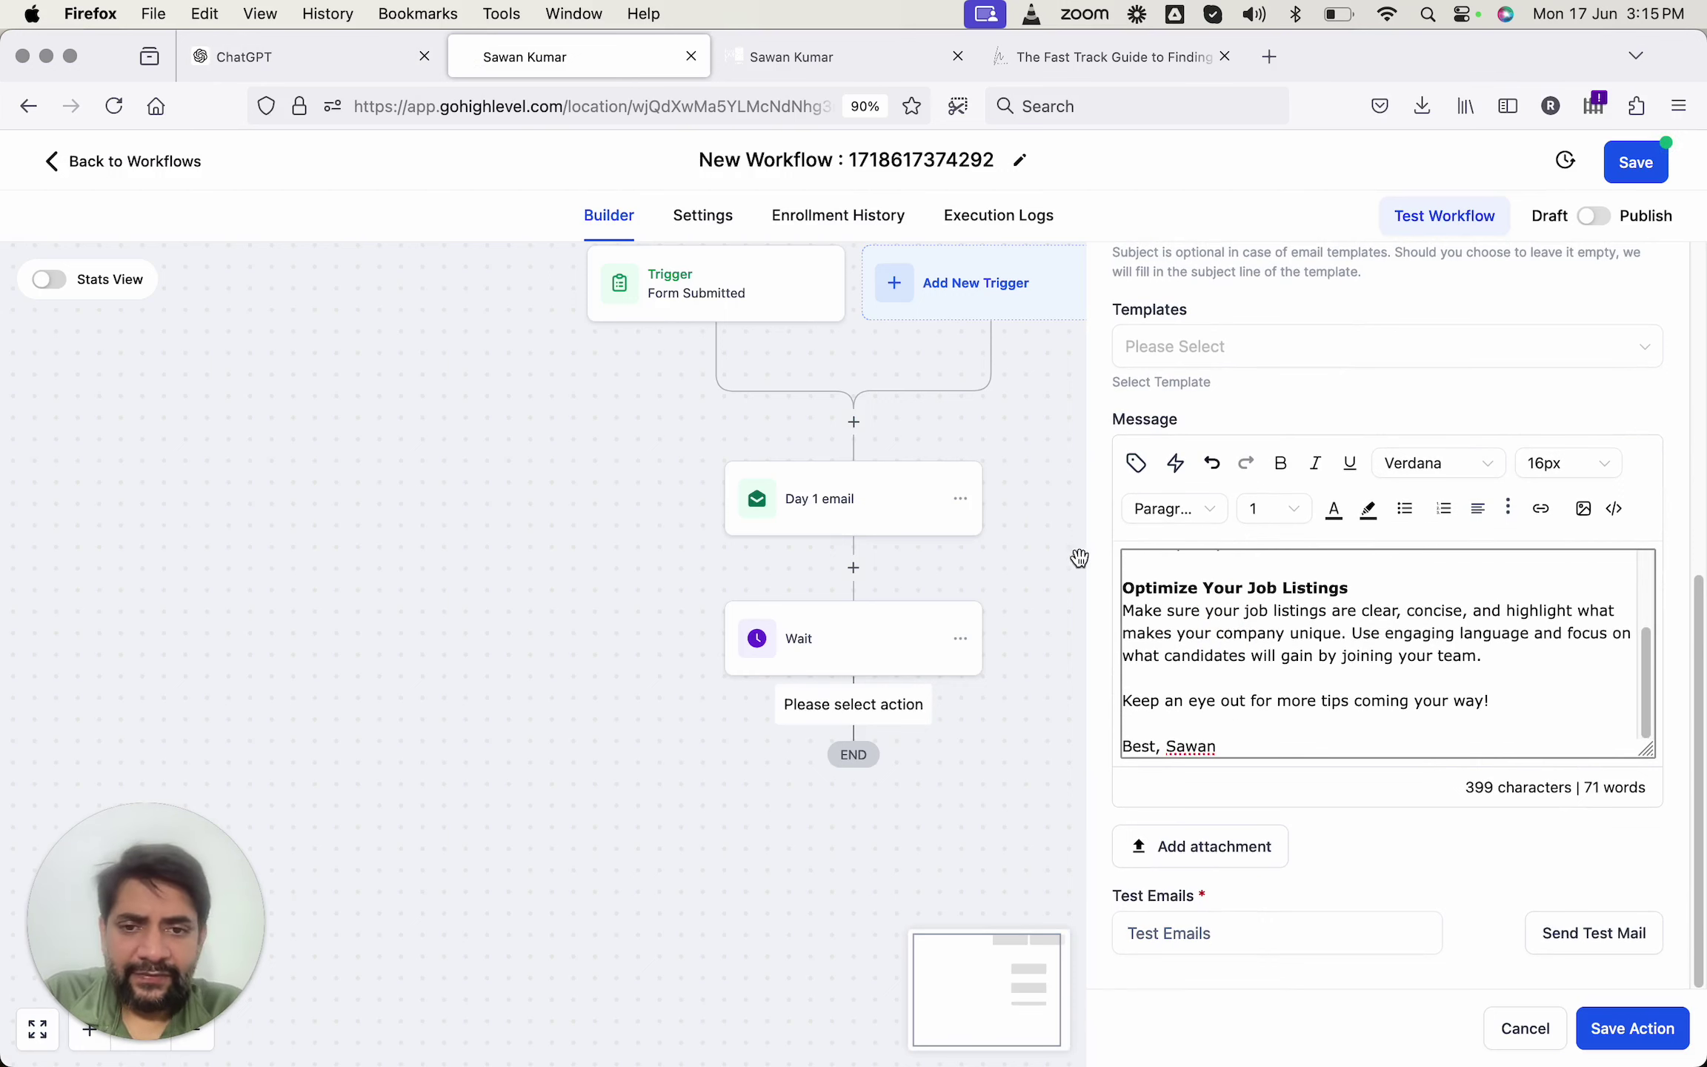
{"action": "left_click", "coordinate": [1597, 1033]}
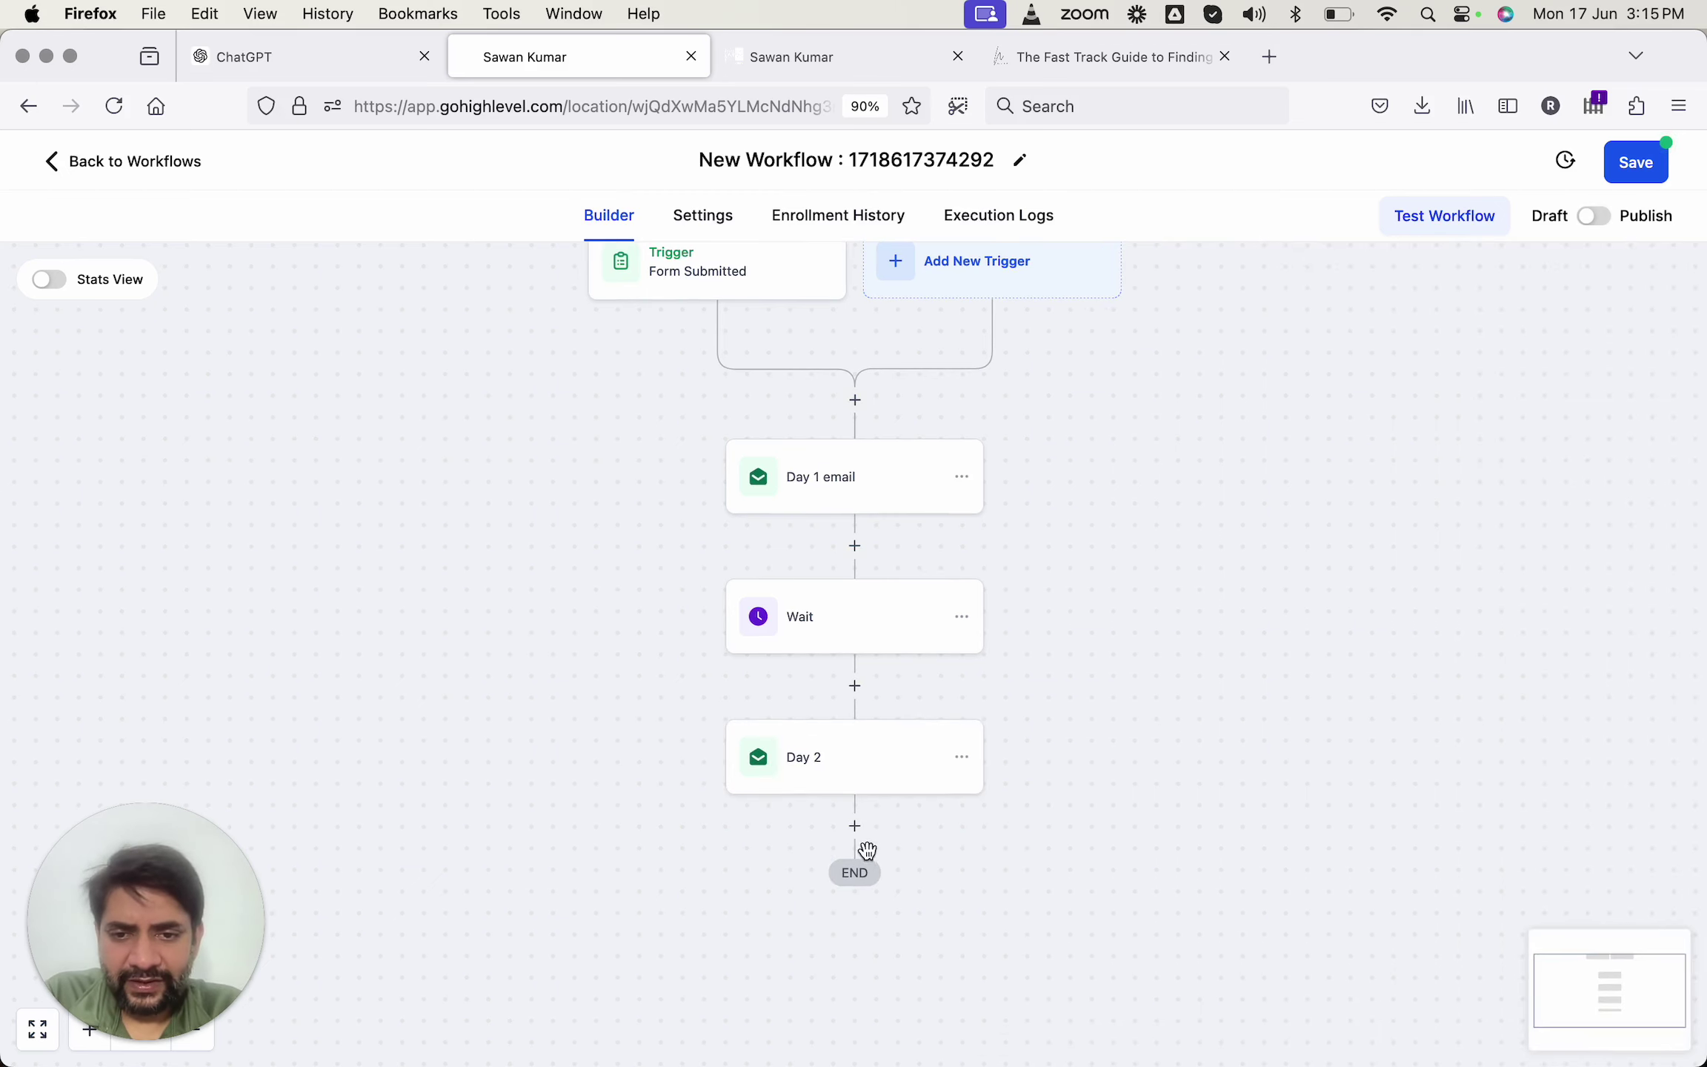
Add a 1-day Wait step after Day 2 and save it.
{"action": "left_click", "coordinate": [857, 830]}
{"action": "type", "text": "wiat"}
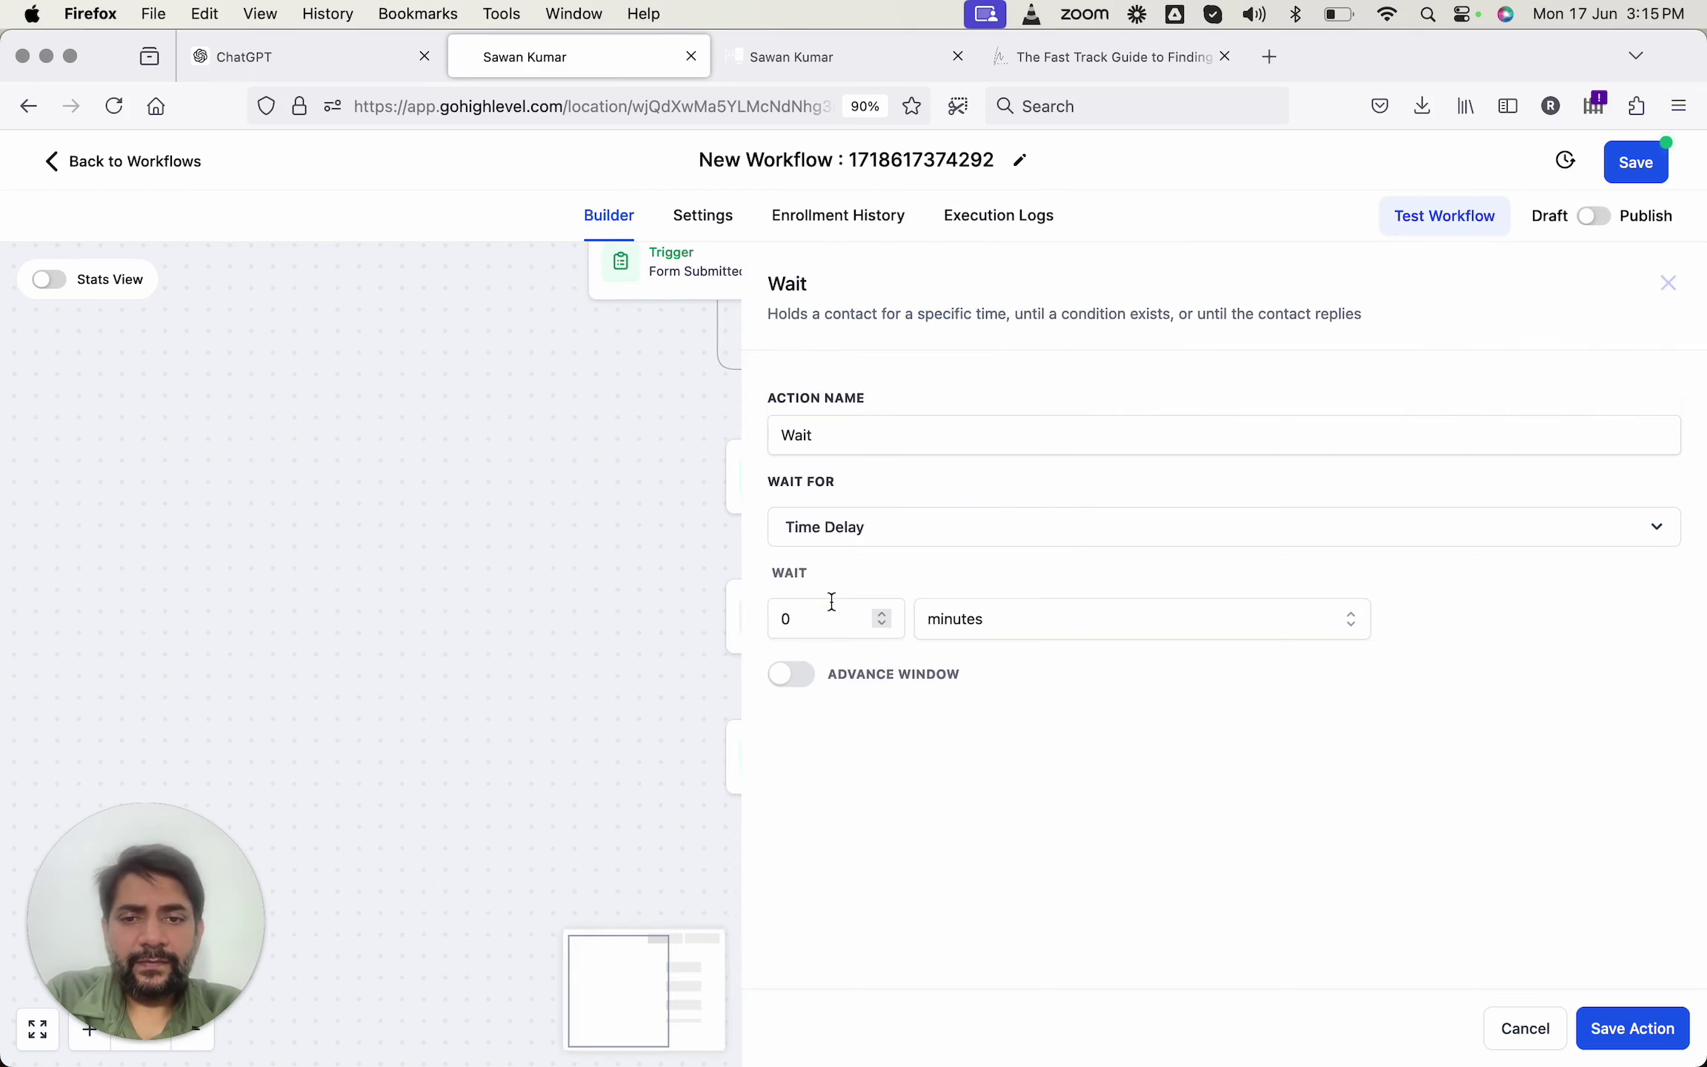
{"action": "left_click", "coordinate": [831, 604]}
{"action": "type", "text": "1"}
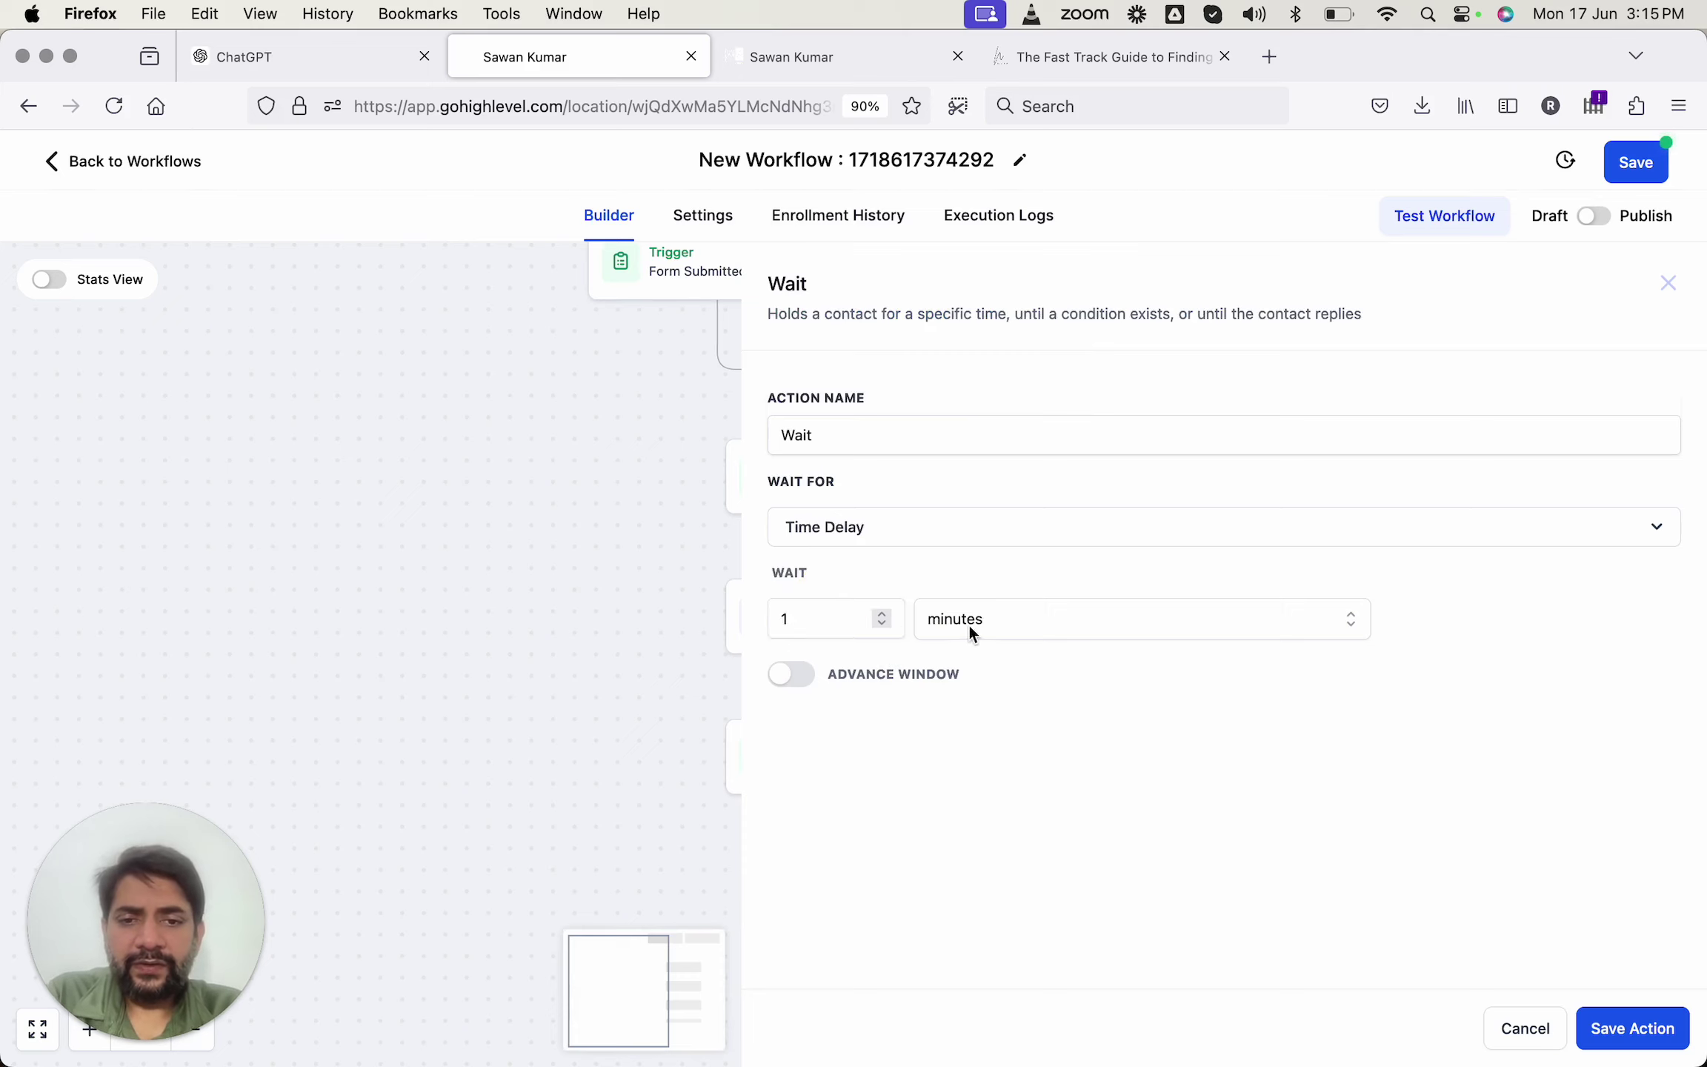
{"action": "left_click", "coordinate": [968, 623]}
{"action": "left_click", "coordinate": [952, 745]}
{"action": "left_click", "coordinate": [1657, 1029]}
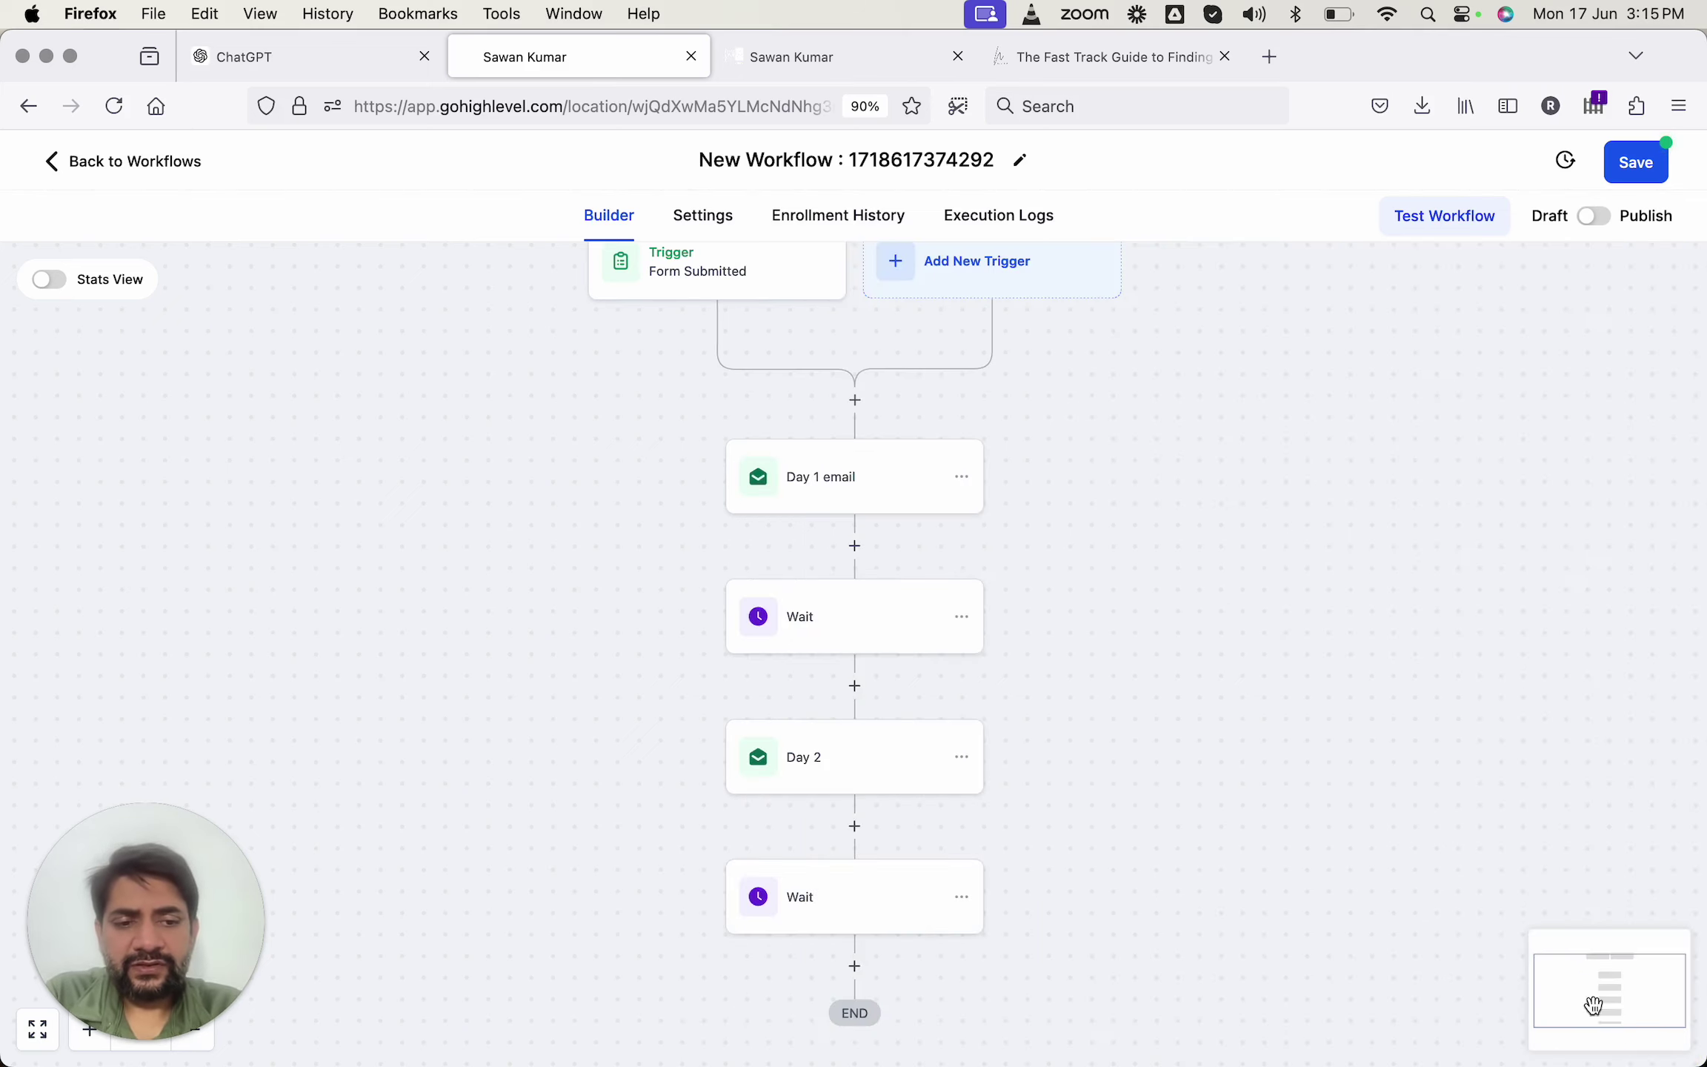
Add a Send SMS action after the Day 1 email.
{"action": "scroll", "coordinate": [796, 929], "scroll_direction": "down", "scroll_amount": 2}
{"action": "scroll", "coordinate": [797, 932], "scroll_direction": "up", "scroll_amount": 4}
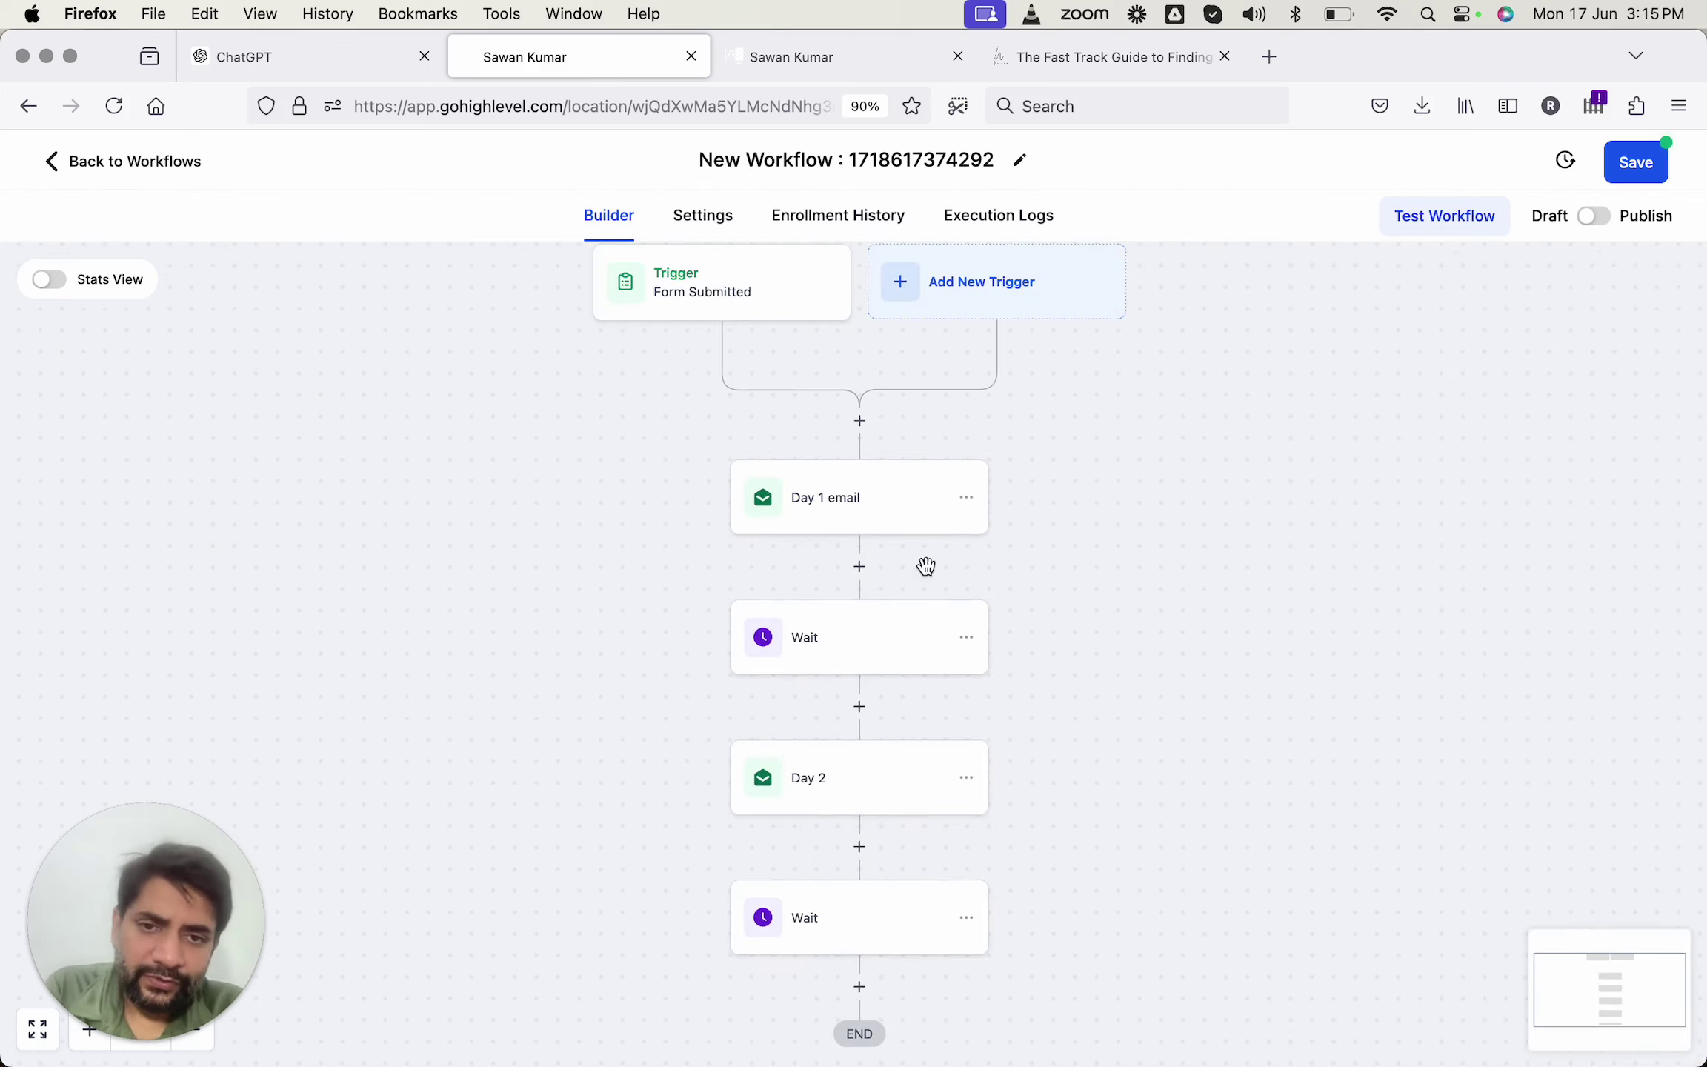
{"action": "left_click", "coordinate": [858, 568]}
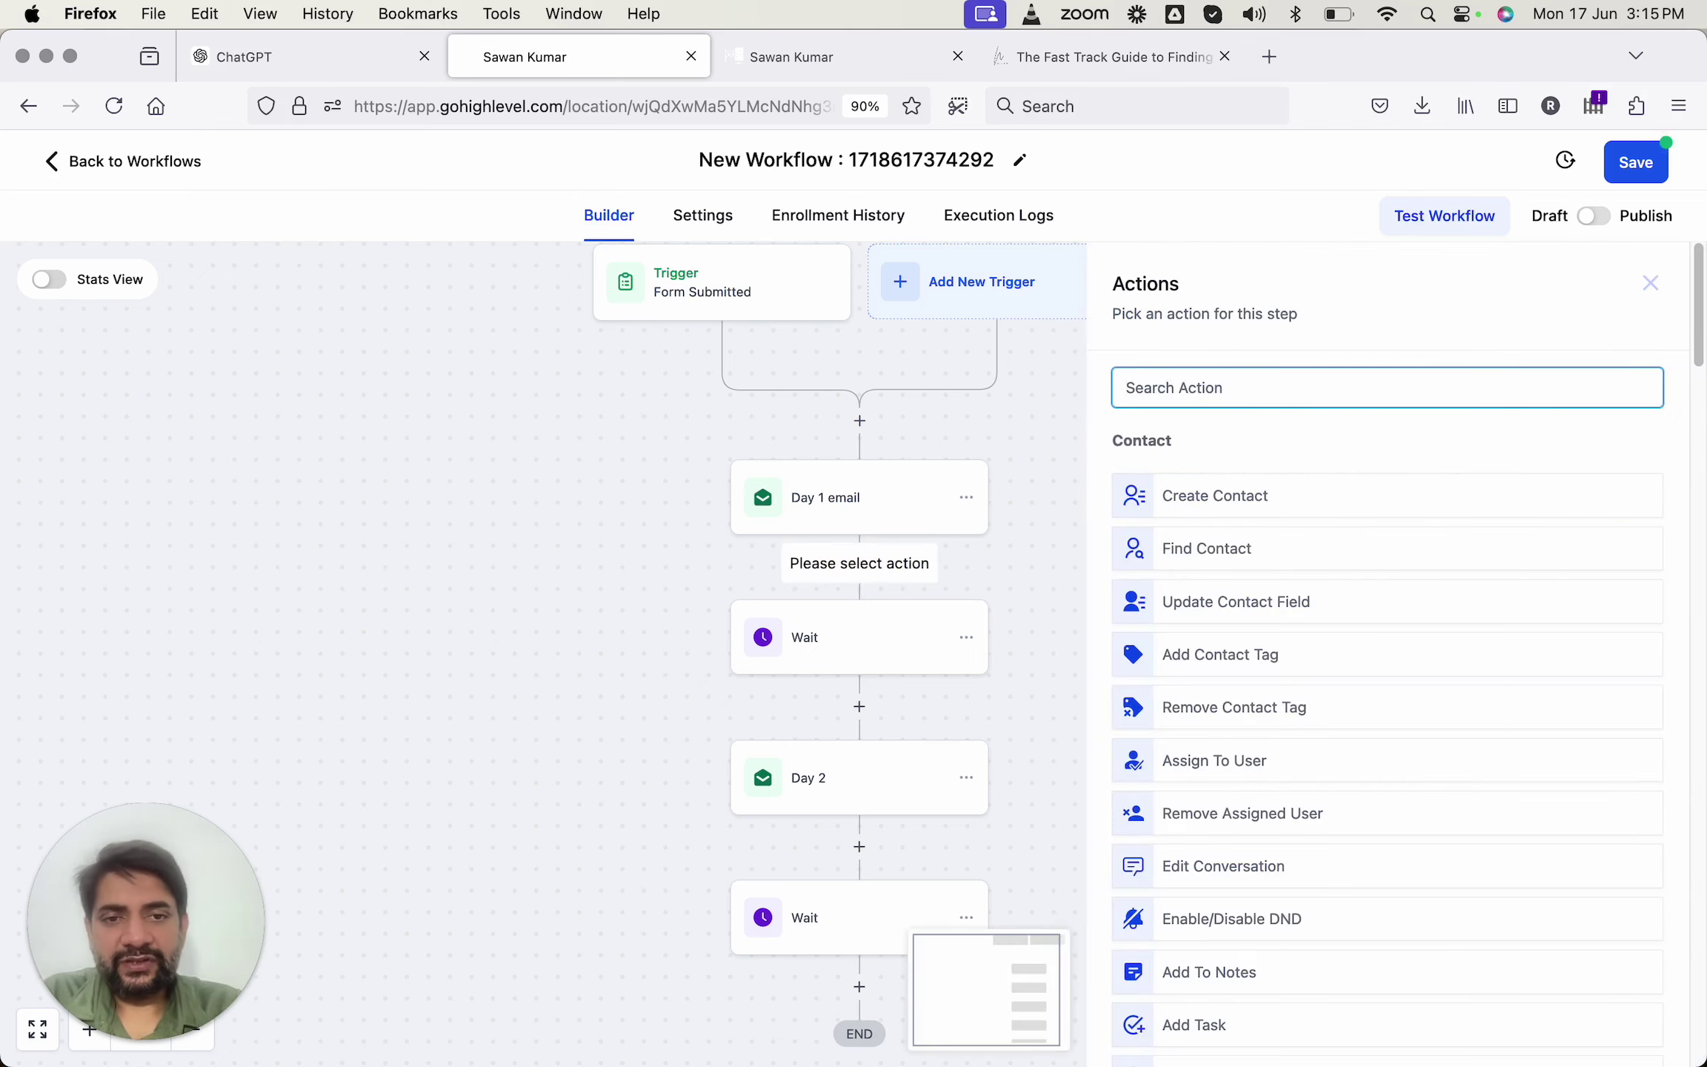
{"action": "type", "text": "sms"}
{"action": "left_click", "coordinate": [1196, 478]}
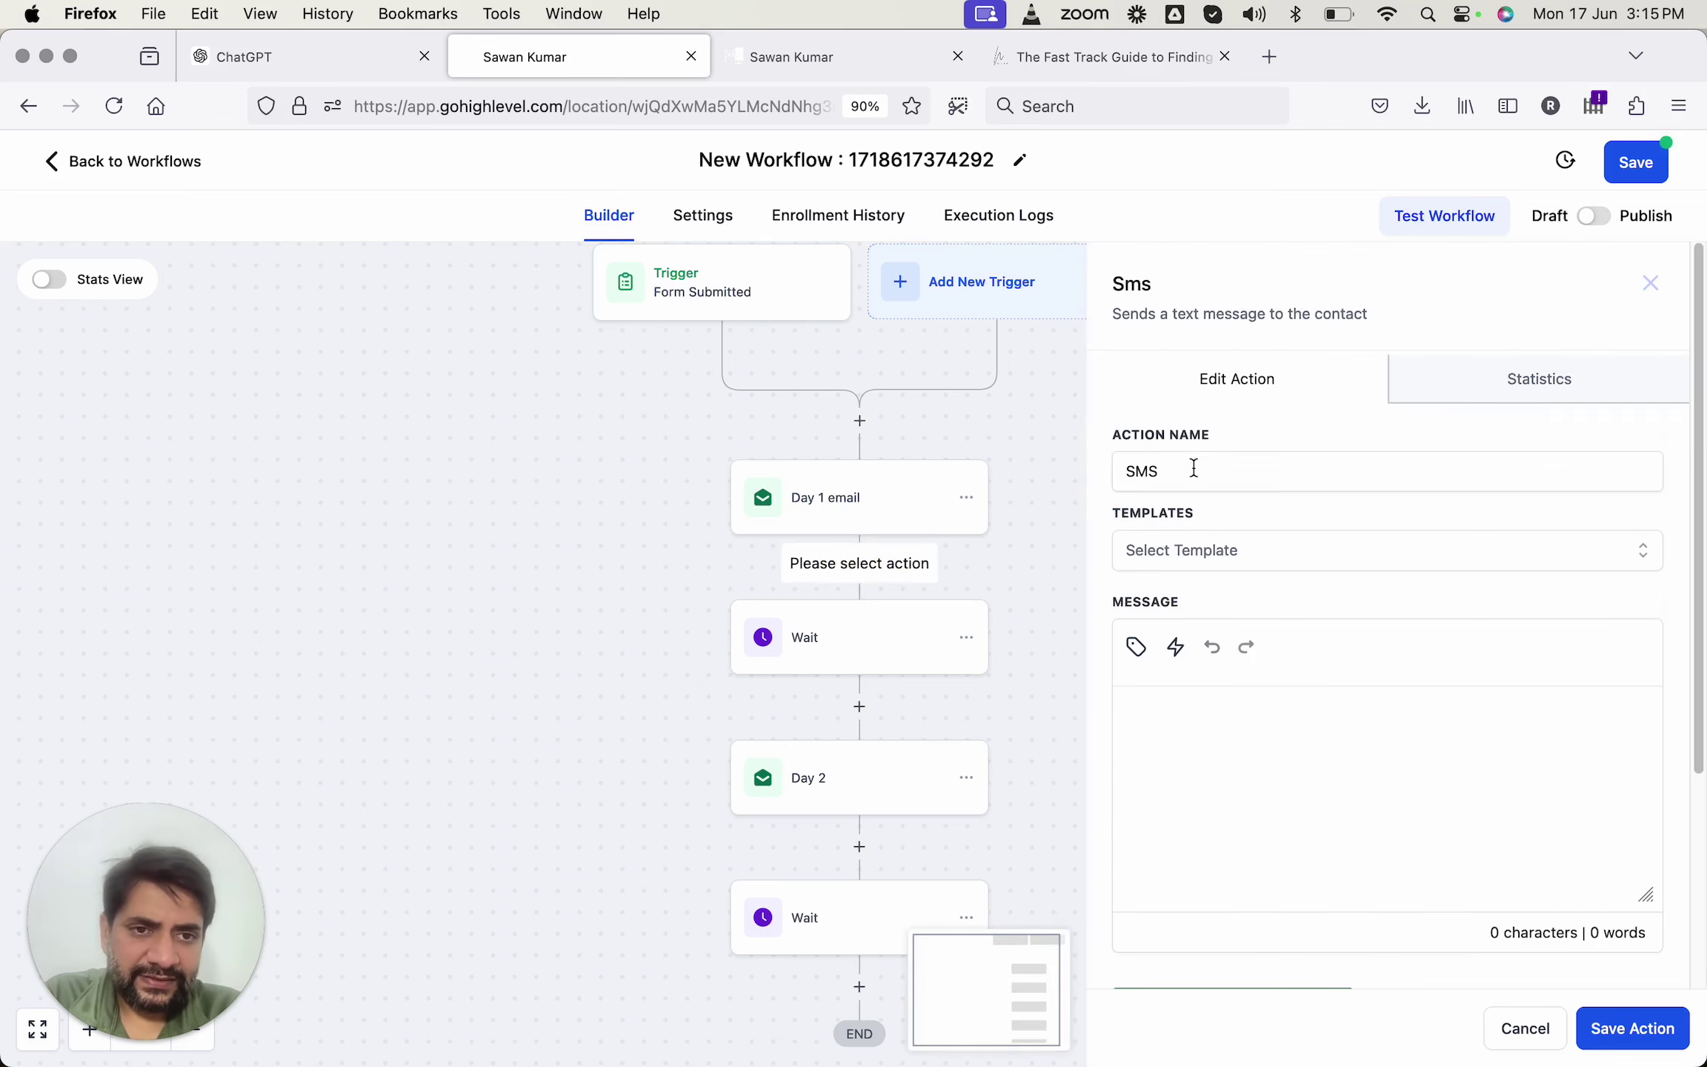
Write the SMS 'Congratulations {{contact.first_name}}, we just email you the mini book on fi…' using the First Name tag.
{"action": "left_click", "coordinate": [1198, 723]}
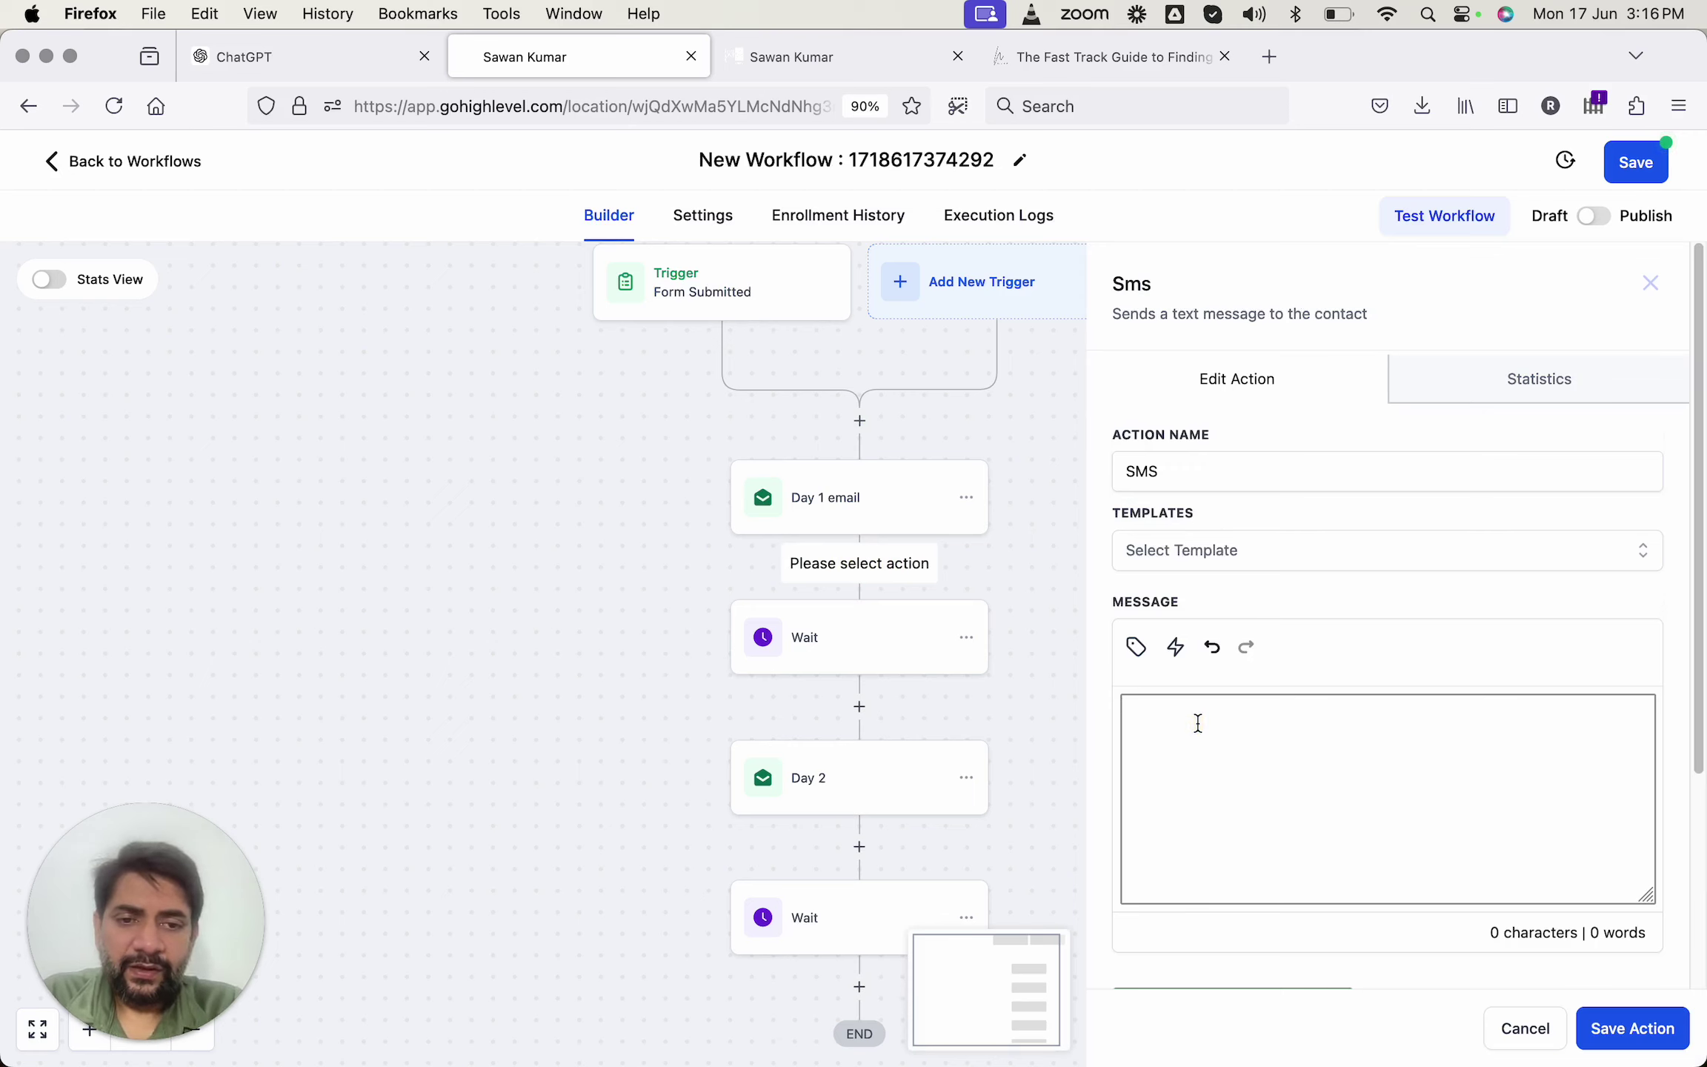
{"action": "type", "text": "We have"}
{"action": "key", "text": "super+a"}
{"action": "type", "text": "Cong"}
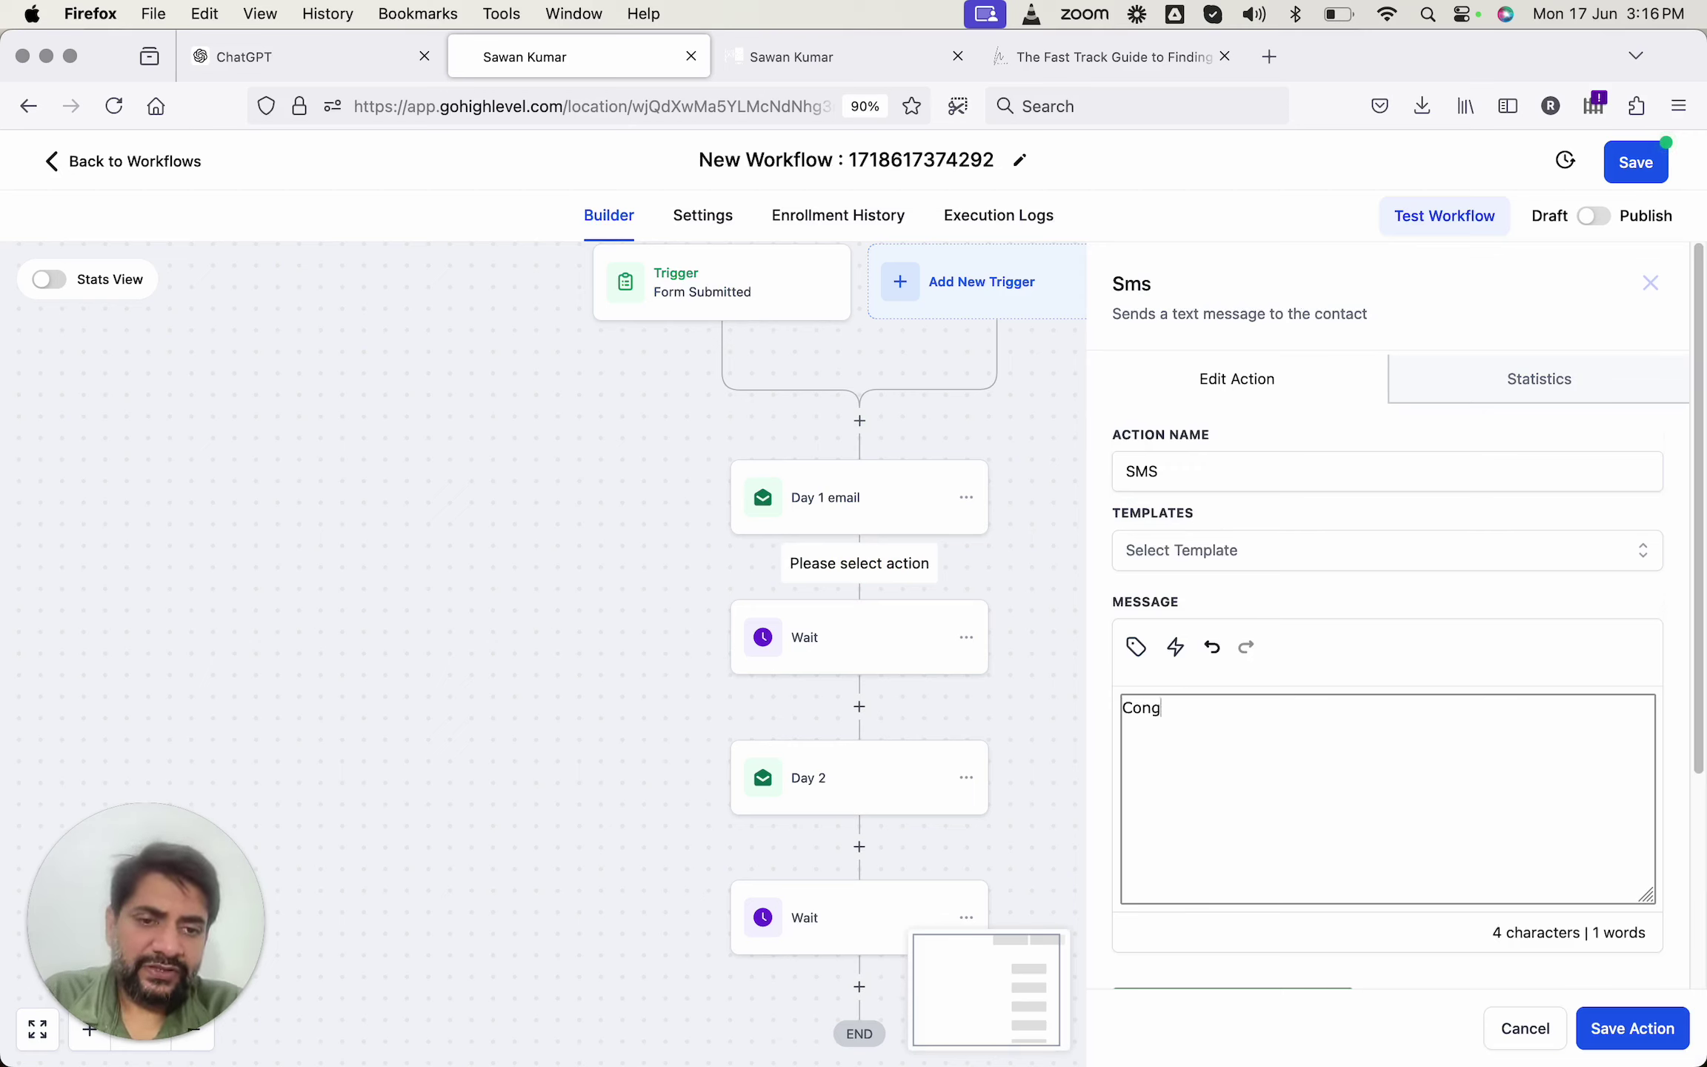
{"action": "type", "text": "ratulations"}
{"action": "left_click", "coordinate": [1136, 649]}
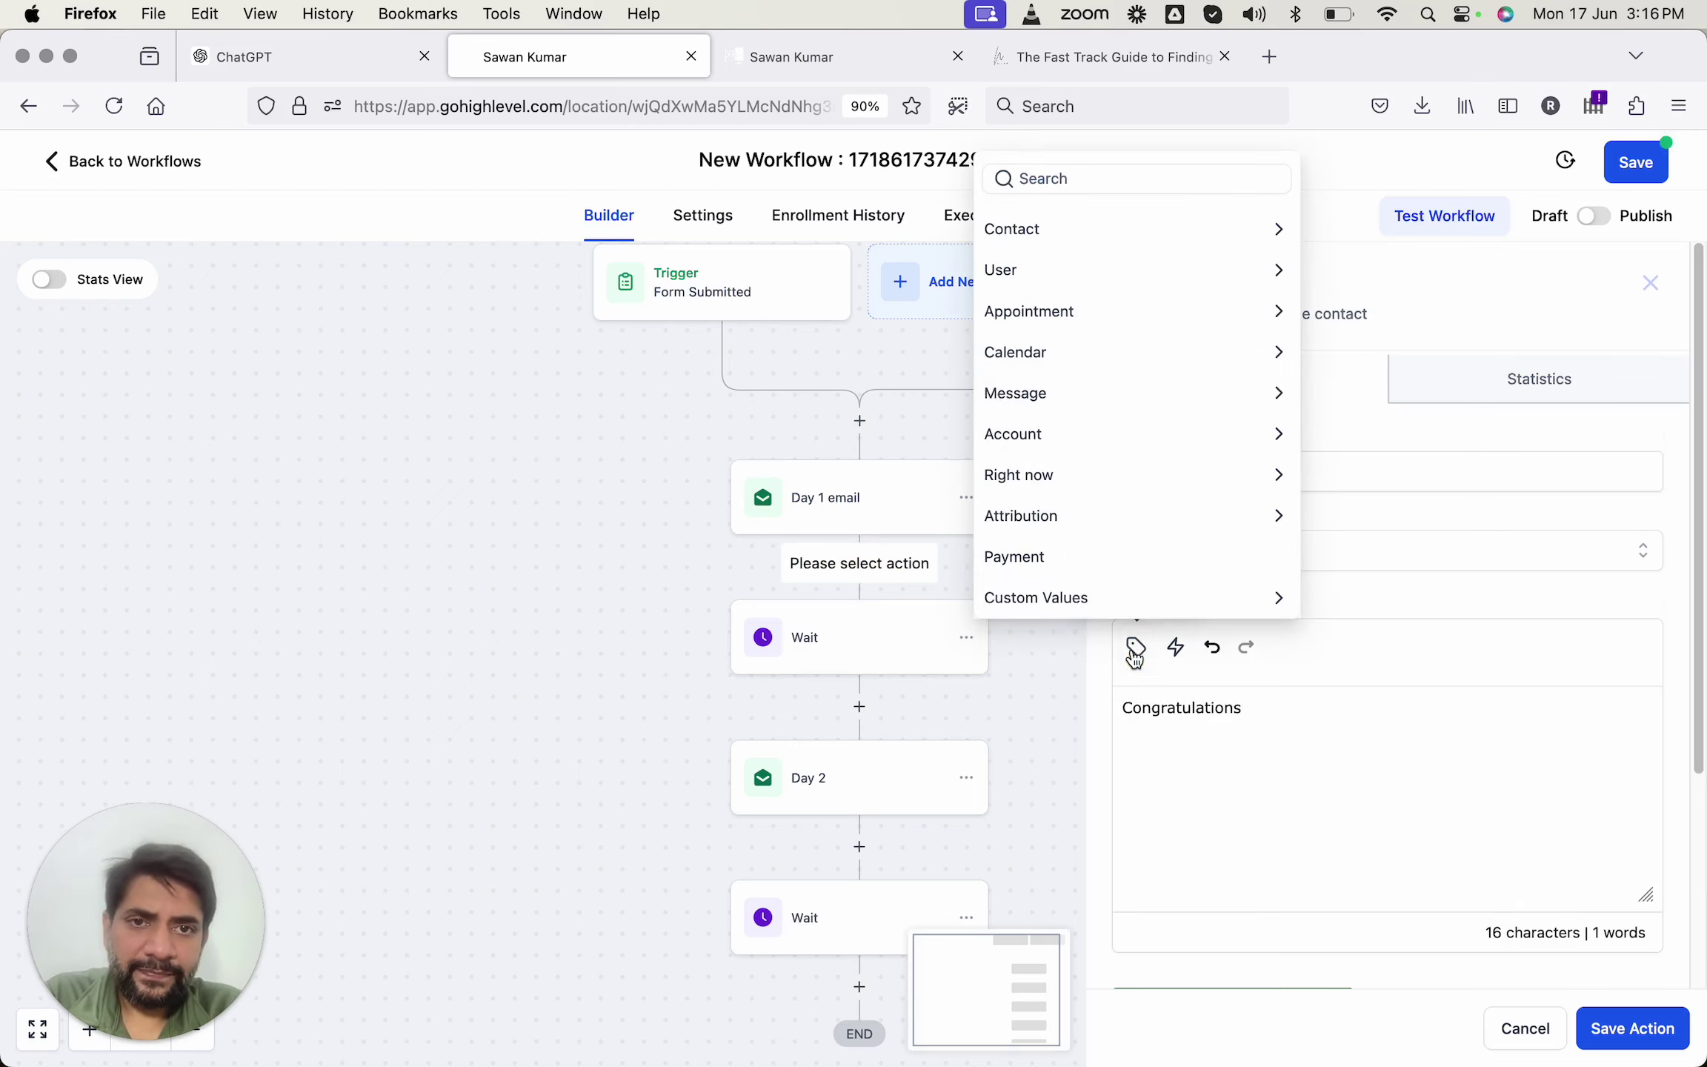
{"action": "left_click", "coordinate": [1125, 230]}
{"action": "left_click", "coordinate": [1078, 222]}
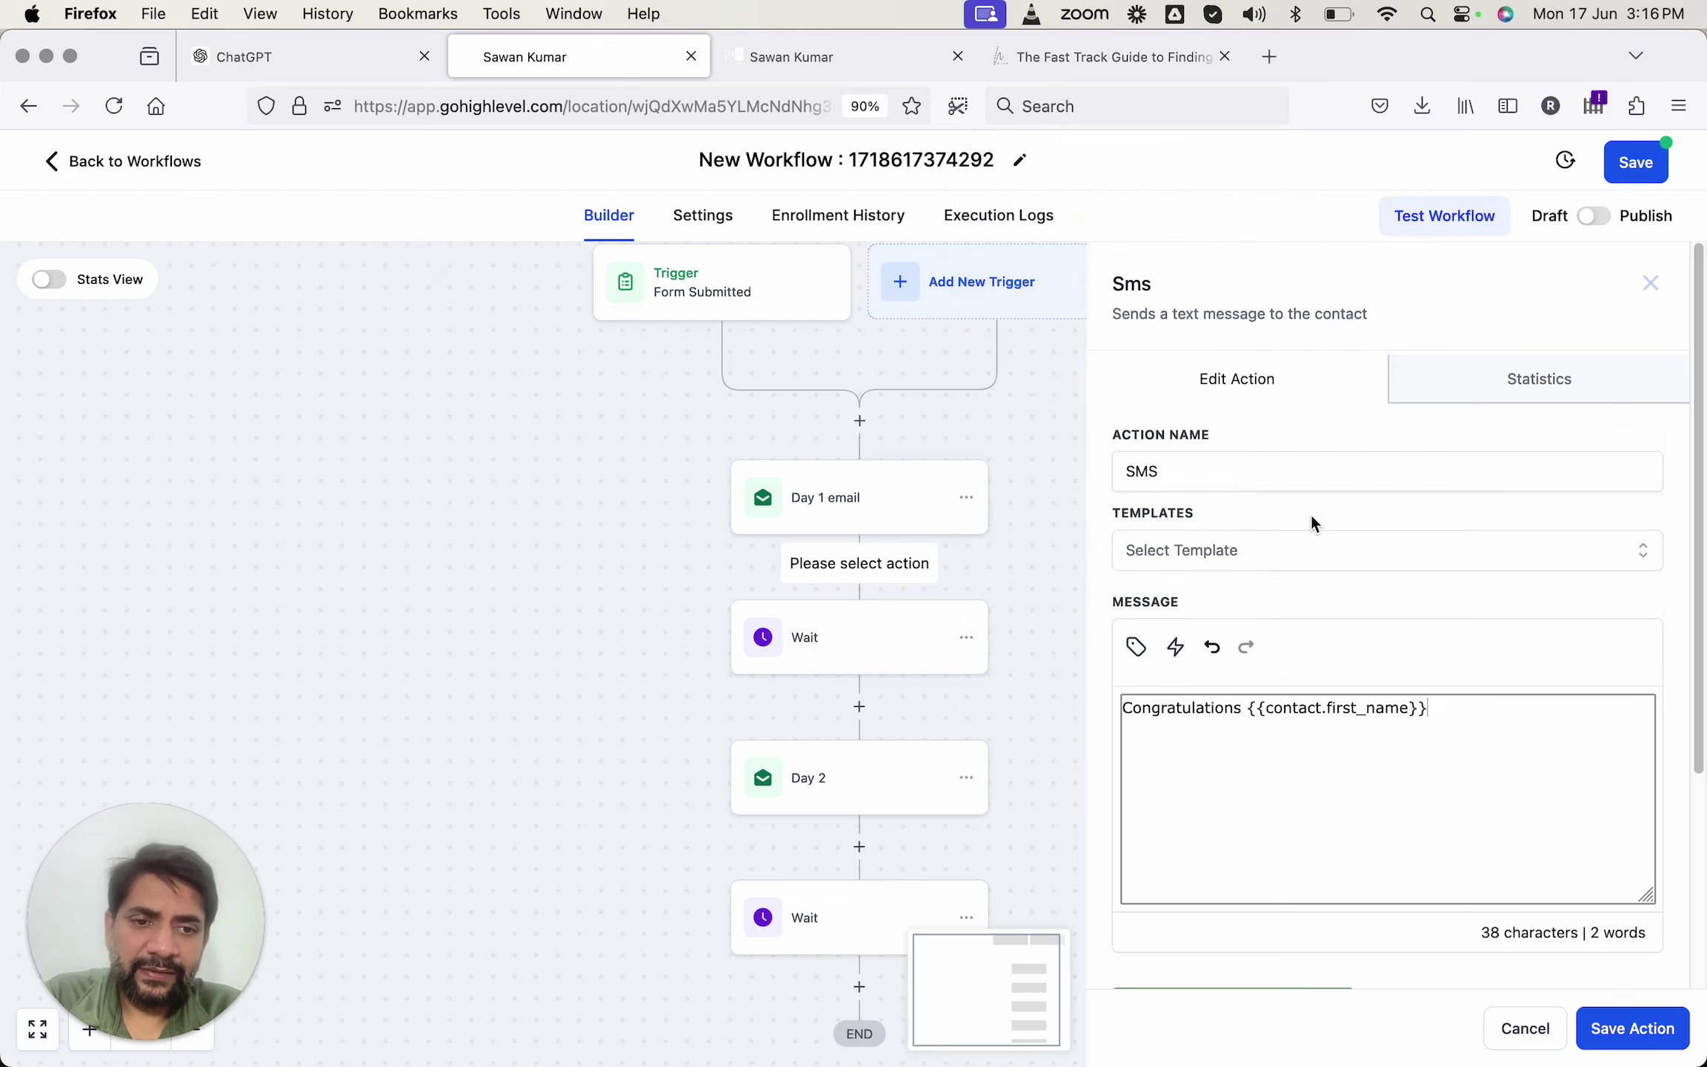
{"action": "type", "text": ", we just em"}
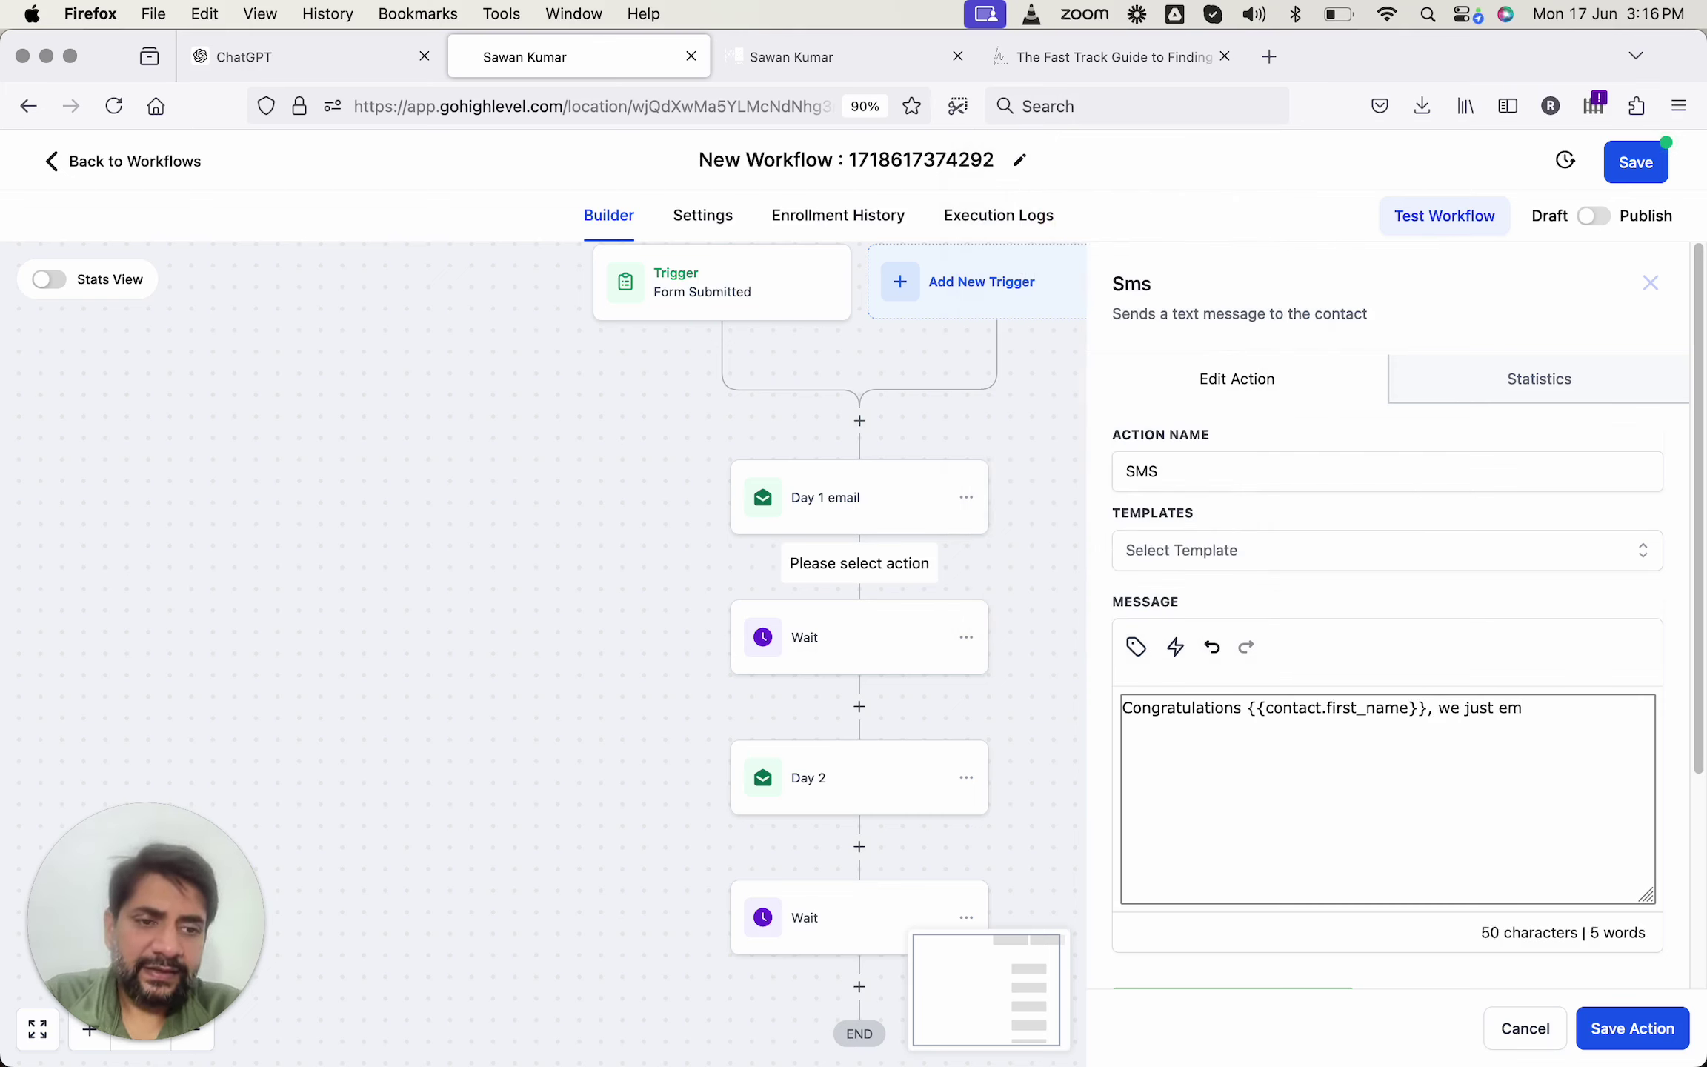
{"action": "type", "text": "ail ed you"}
{"action": "key", "text": "BackSpace"}
{"action": "key", "text": "BackSpace"}
{"action": "key", "text": "BackSpace"}
{"action": "key", "text": "BackSpace"}
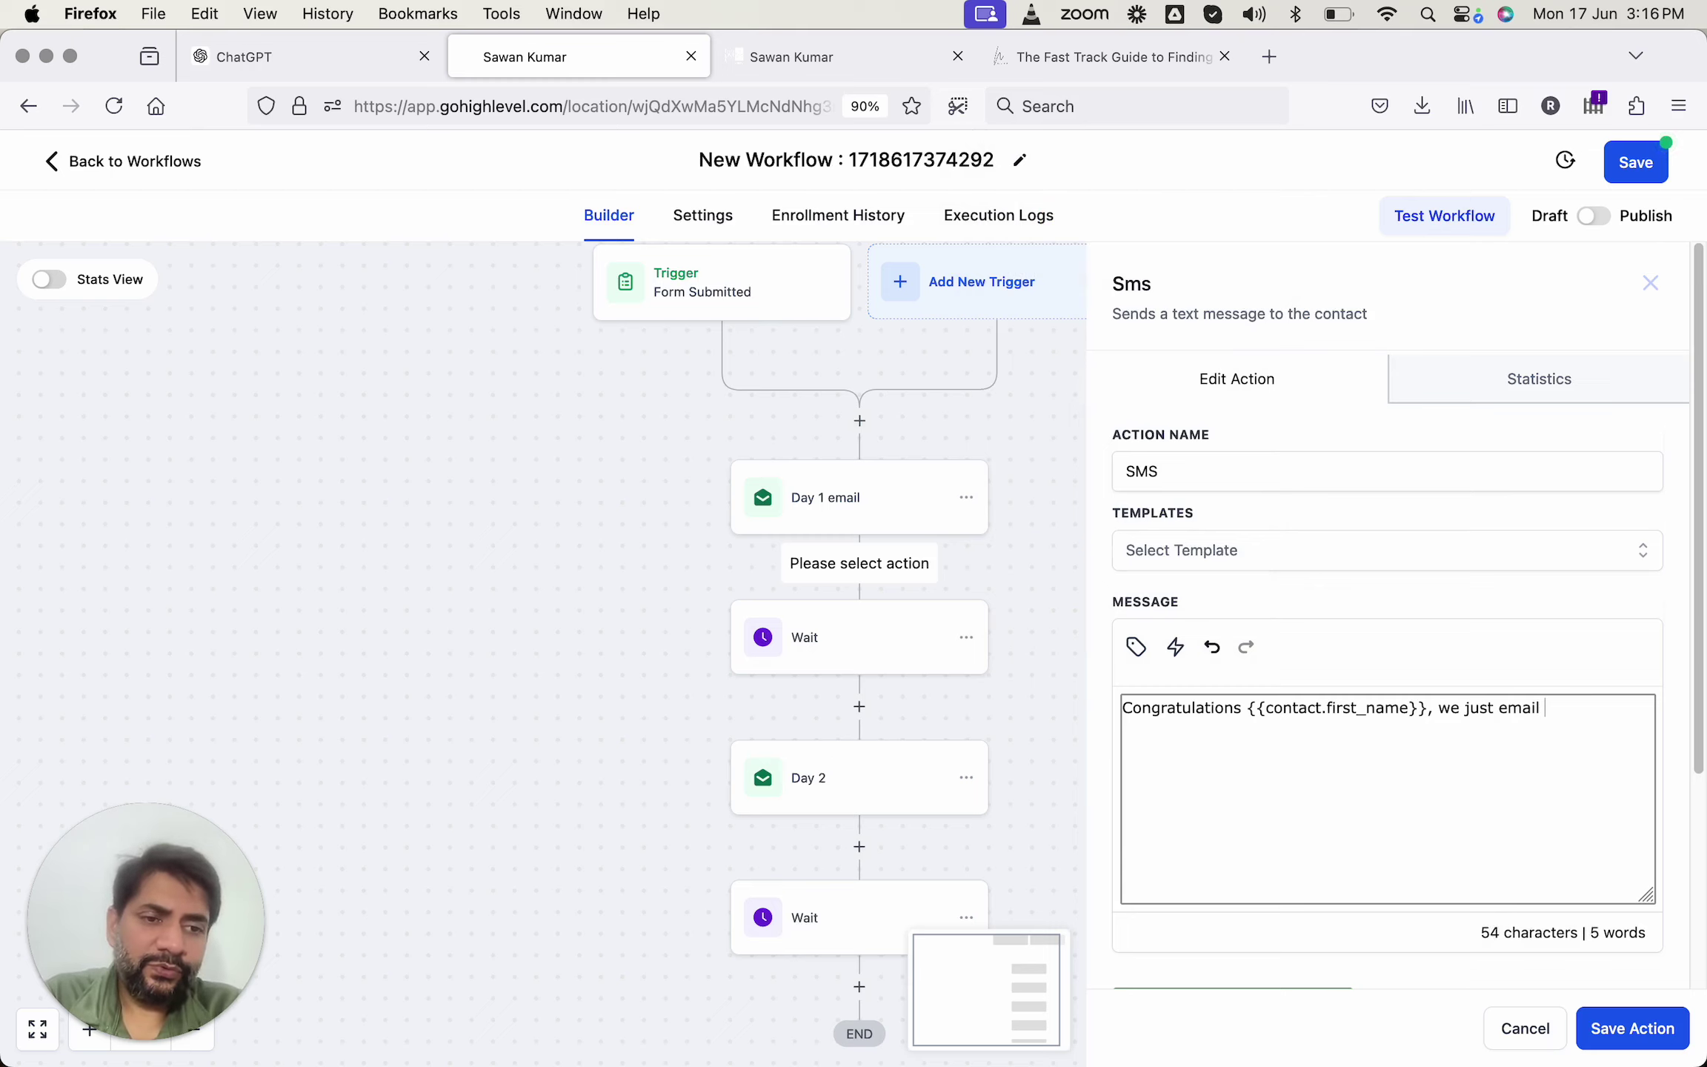
{"action": "type", "text": "the mm"}
{"action": "key", "text": "BackSpace"}
{"action": "key", "text": "BackSpace"}
{"action": "type", "text": "m"}
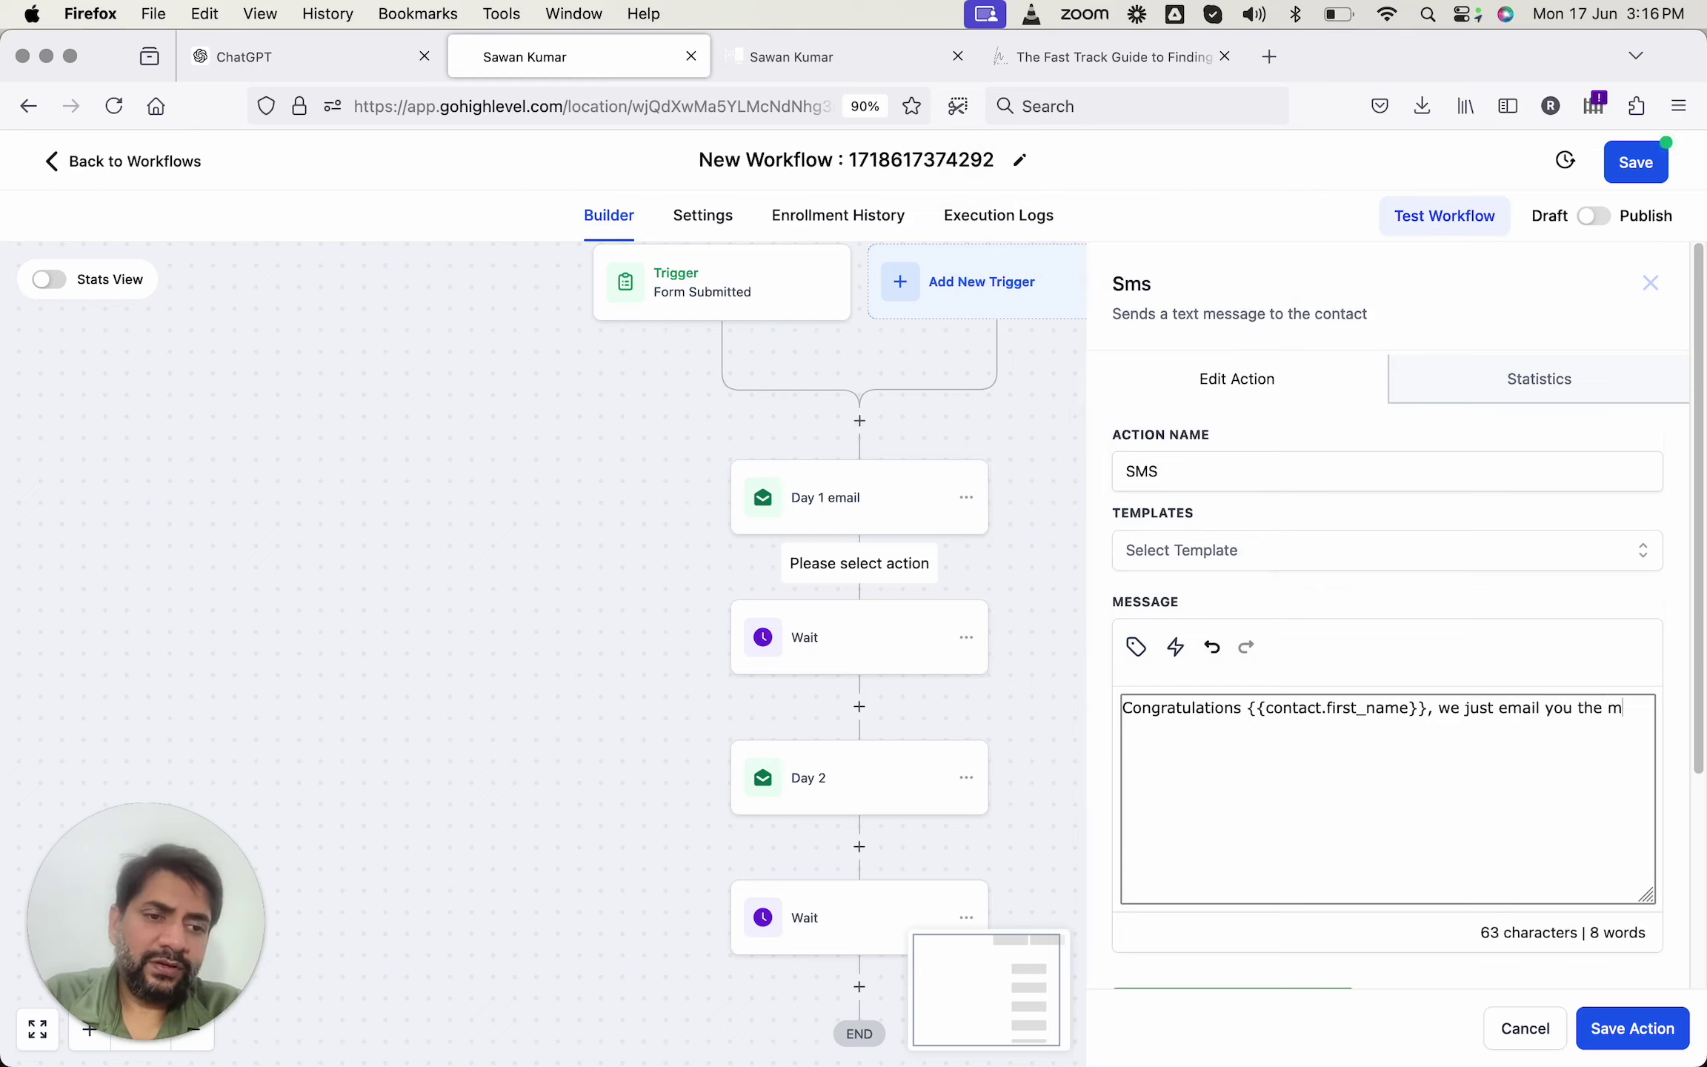